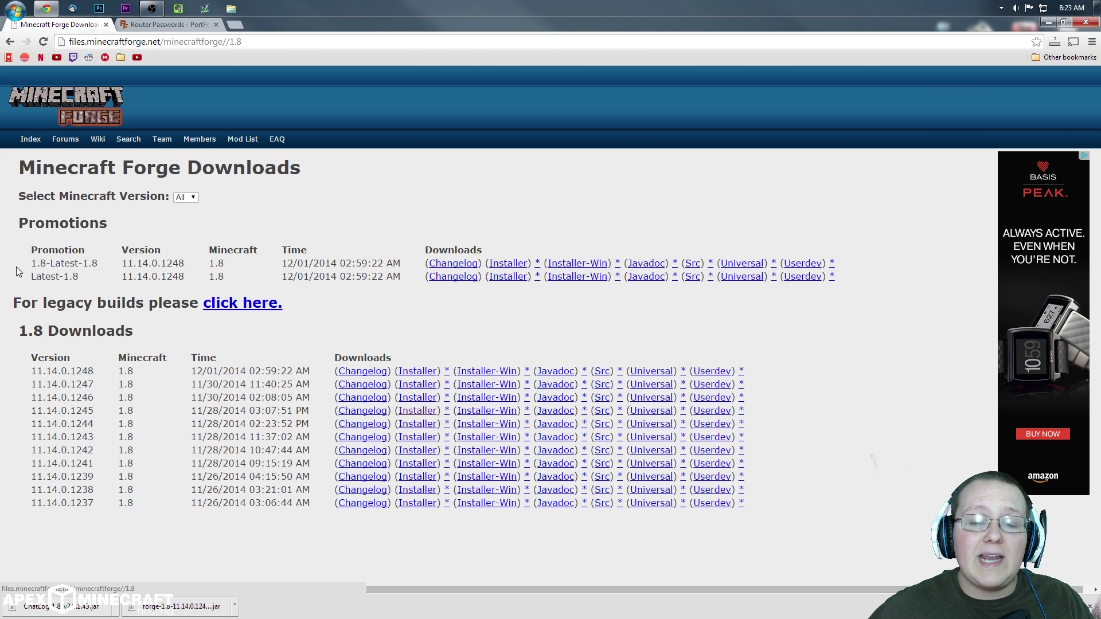
Step: Start downloading the Forge Latest-1.8 installer, skipping the ad page
{"action": "left_click", "coordinate": [508, 278]}
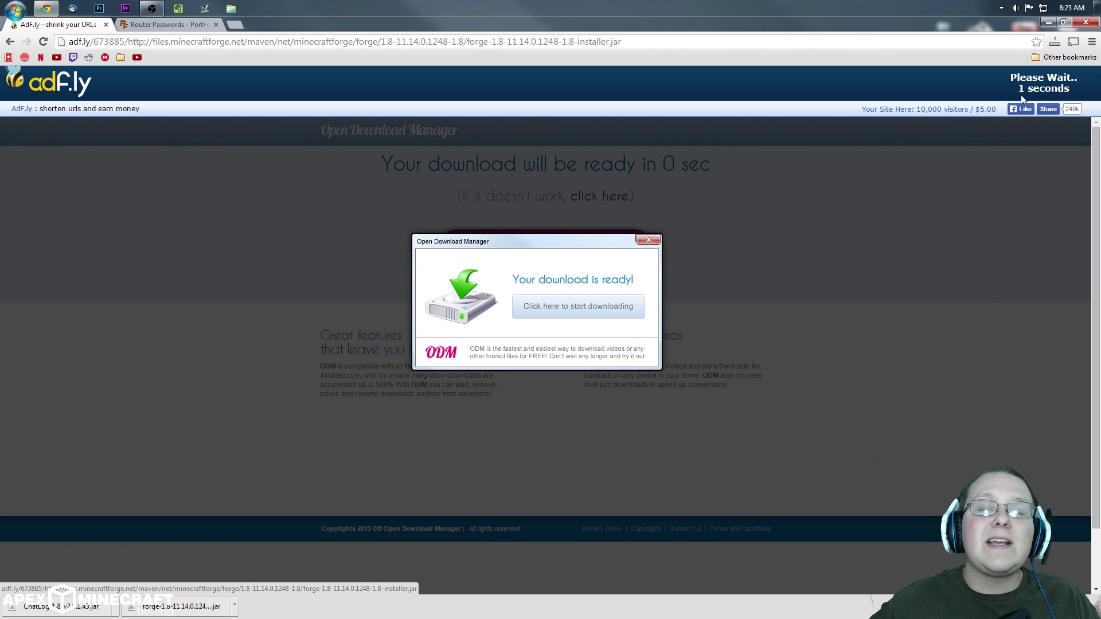
{"action": "right_click", "coordinate": [514, 87]}
{"action": "left_click", "coordinate": [662, 74]}
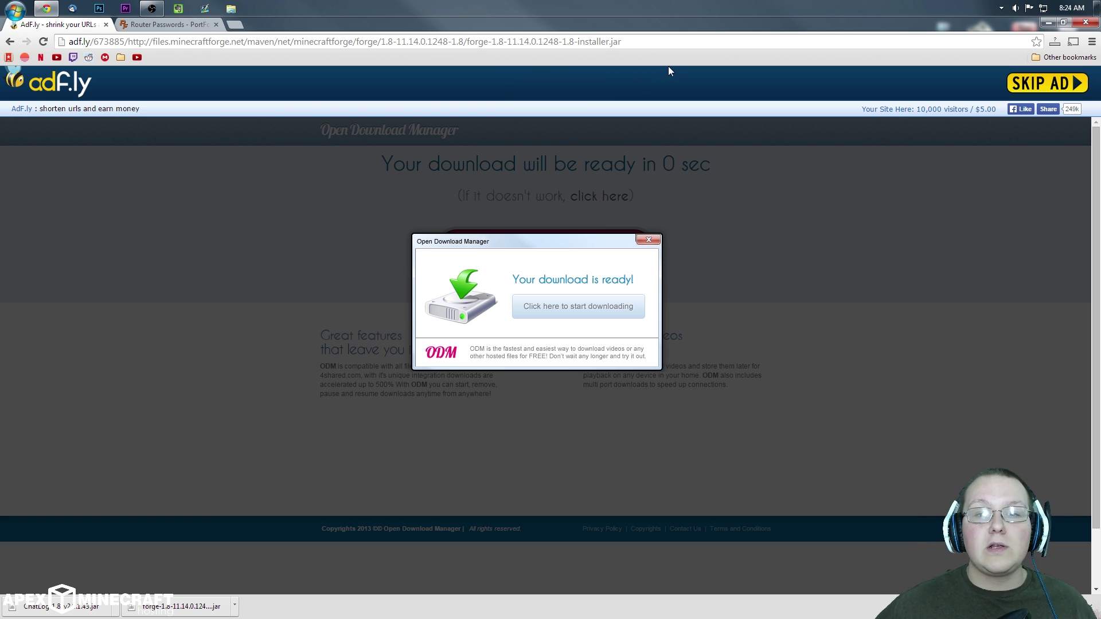
{"action": "left_click", "coordinate": [1028, 79]}
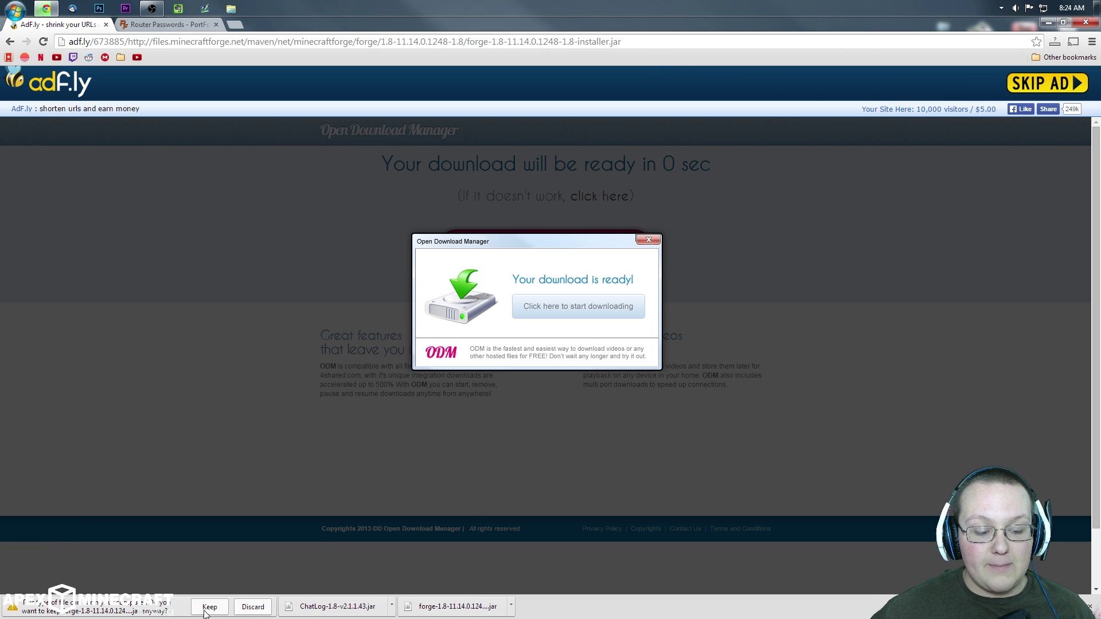
Step: Keep the downloaded Forge 1.8-11.14.0.1248 installer and minimize Chrome to select it on the desktop
{"action": "left_click", "coordinate": [210, 607]}
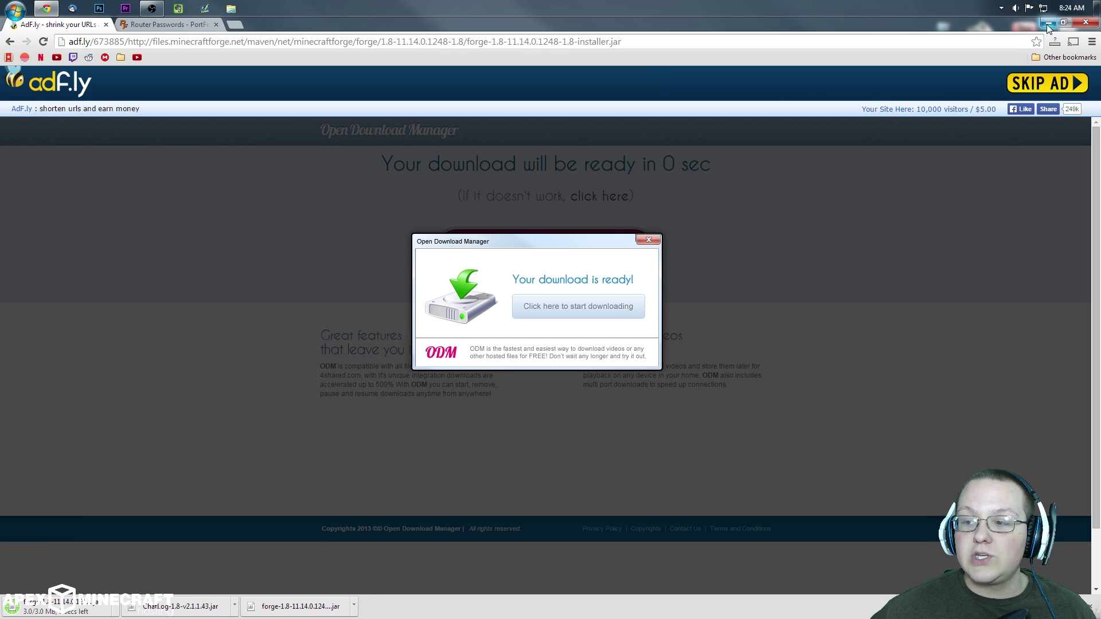
{"action": "left_click", "coordinate": [1048, 23]}
{"action": "key", "text": "super"}
{"action": "key", "text": "super"}
{"action": "left_click", "coordinate": [39, 46]}
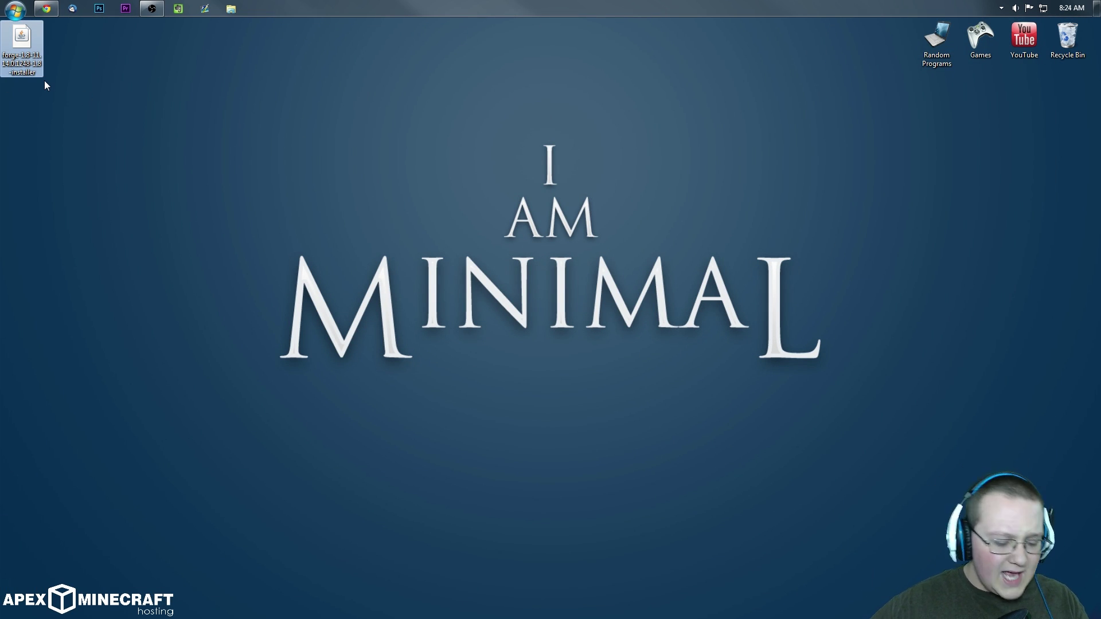
Step: Open Downloads through Run and move the Forge installer in and back onto the desktop
{"action": "key", "text": "super+r"}
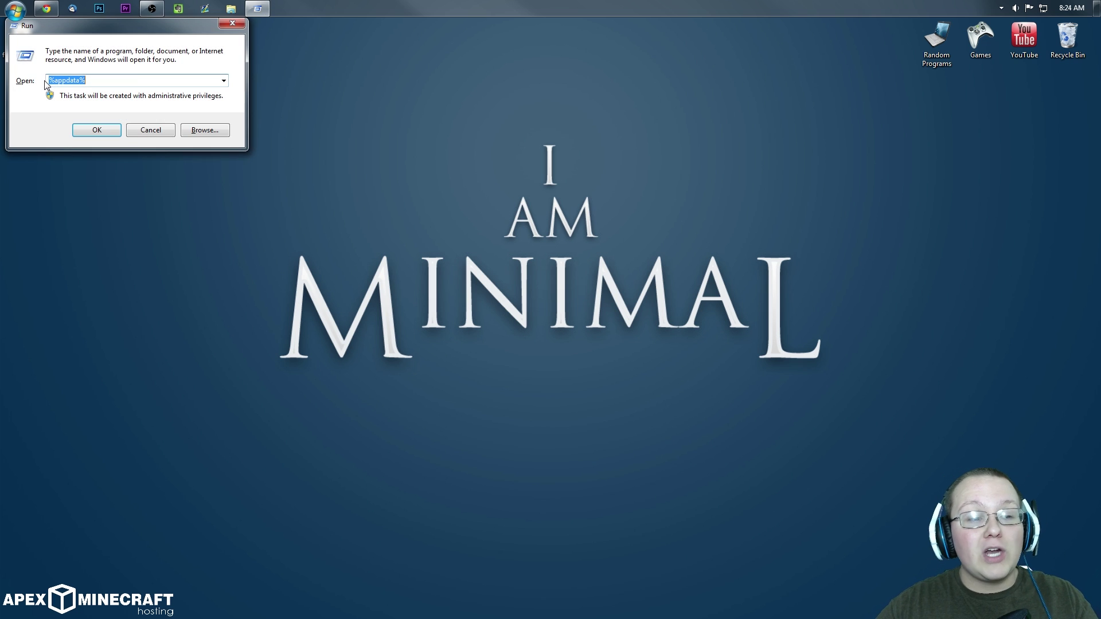
{"action": "type", "text": "downloads"}
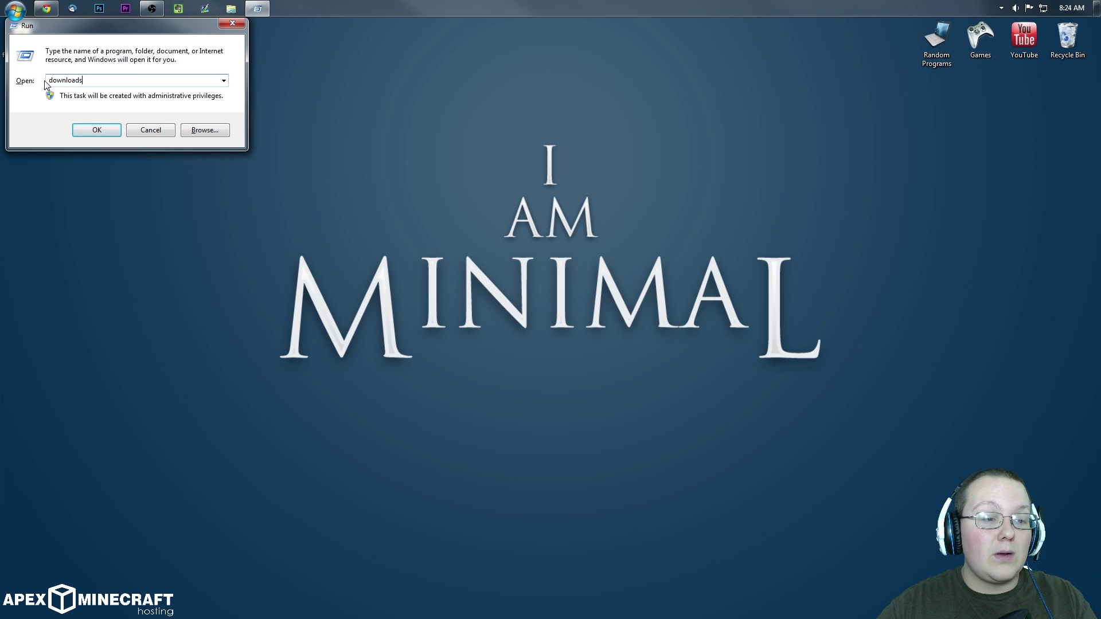
{"action": "key", "text": "Return"}
{"action": "left_click_drag", "start_coordinate": [22, 37], "coordinate": [485, 244]}
{"action": "left_click_drag", "start_coordinate": [485, 181], "coordinate": [52, 158]}
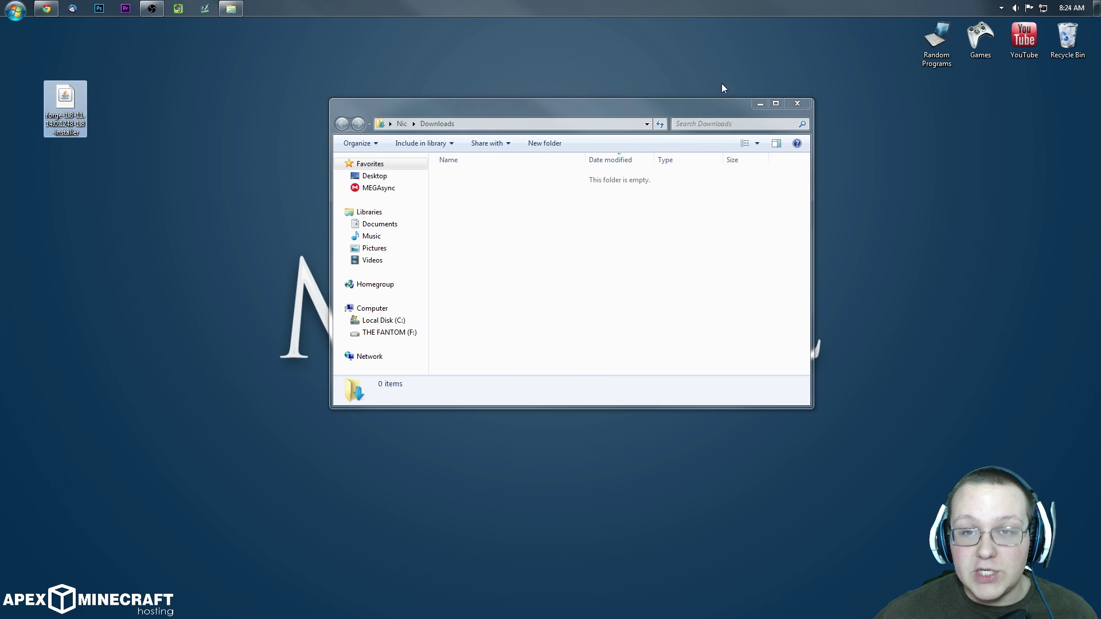
Step: Close the Downloads window and show the installer's Open with program list
{"action": "left_click", "coordinate": [795, 104]}
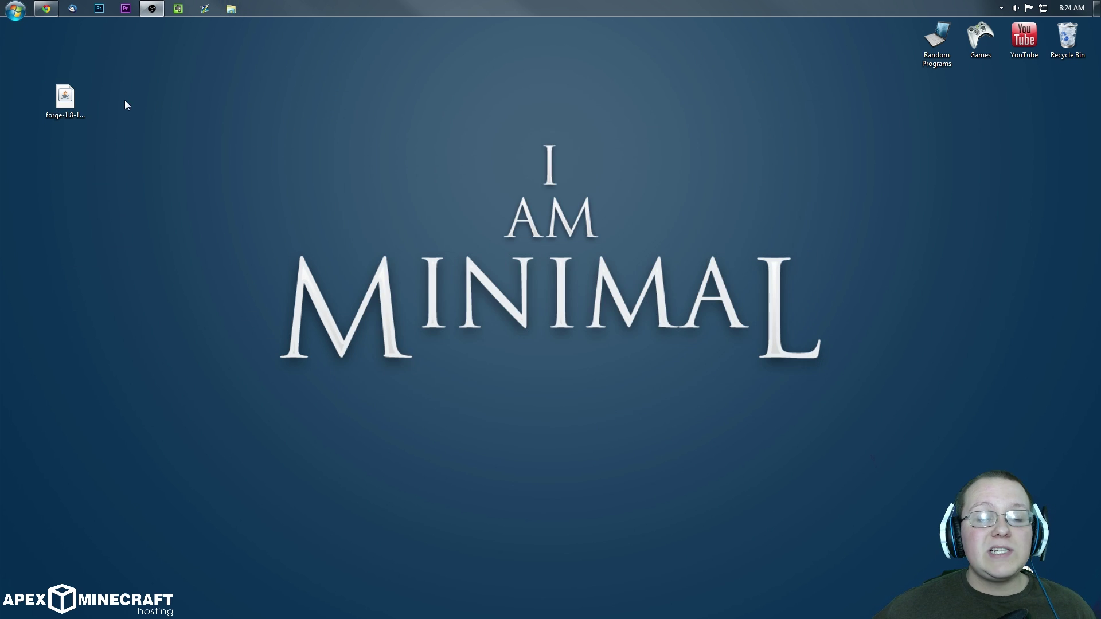
{"action": "right_click", "coordinate": [64, 98]}
{"action": "mouse_move", "coordinate": [144, 199]}
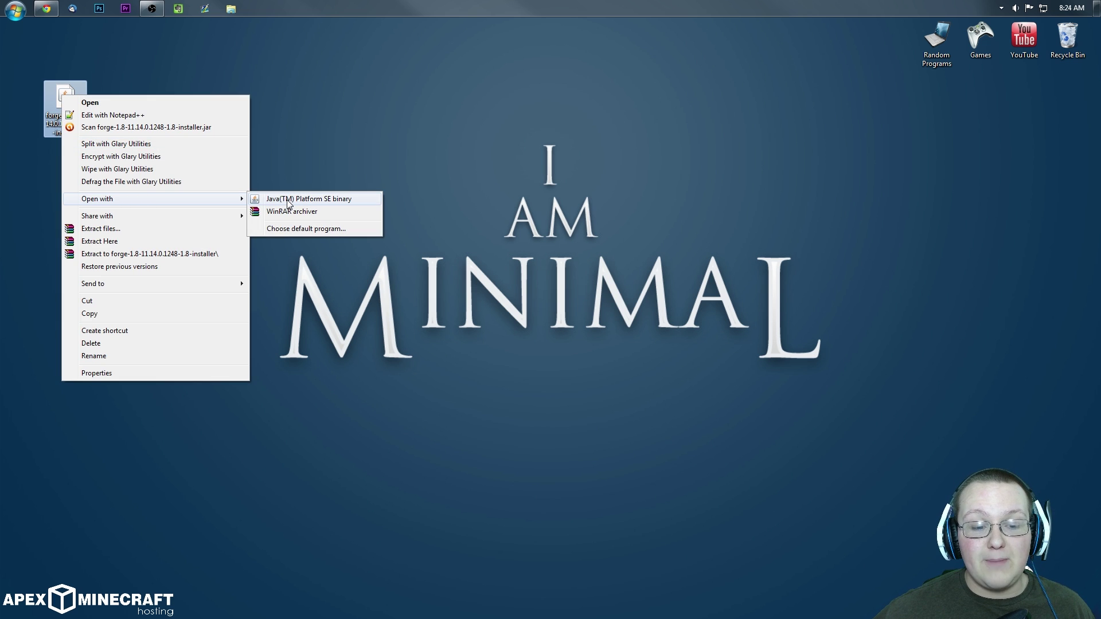
Step: Run the installer with Java on Install server, and create a desktop folder named 'Forge Server'
{"action": "left_click", "coordinate": [287, 201]}
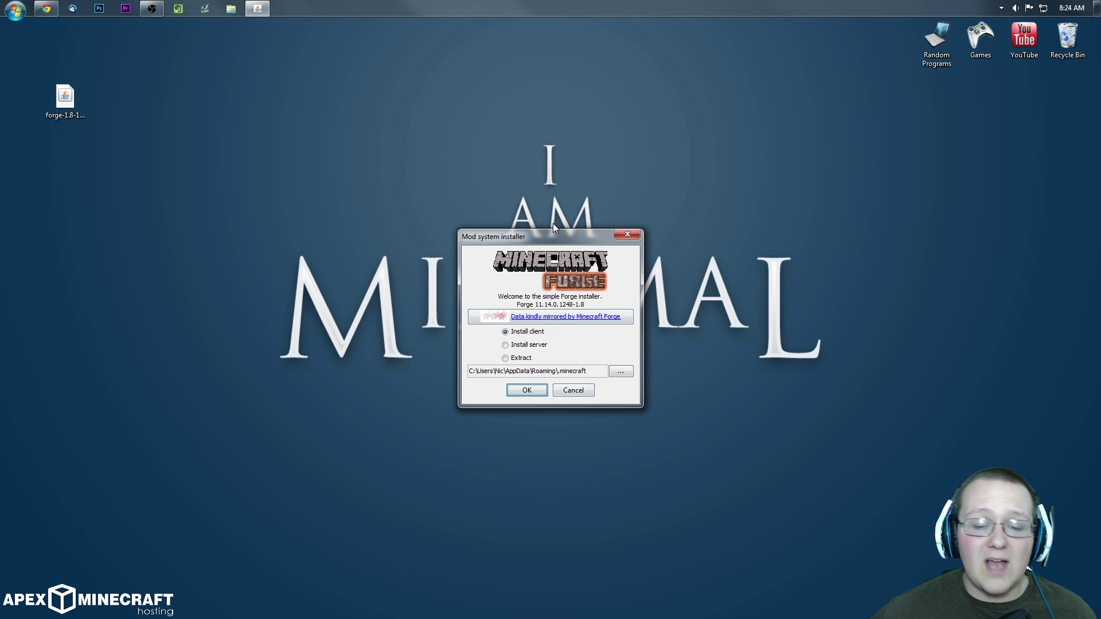
{"action": "left_click", "coordinate": [505, 346]}
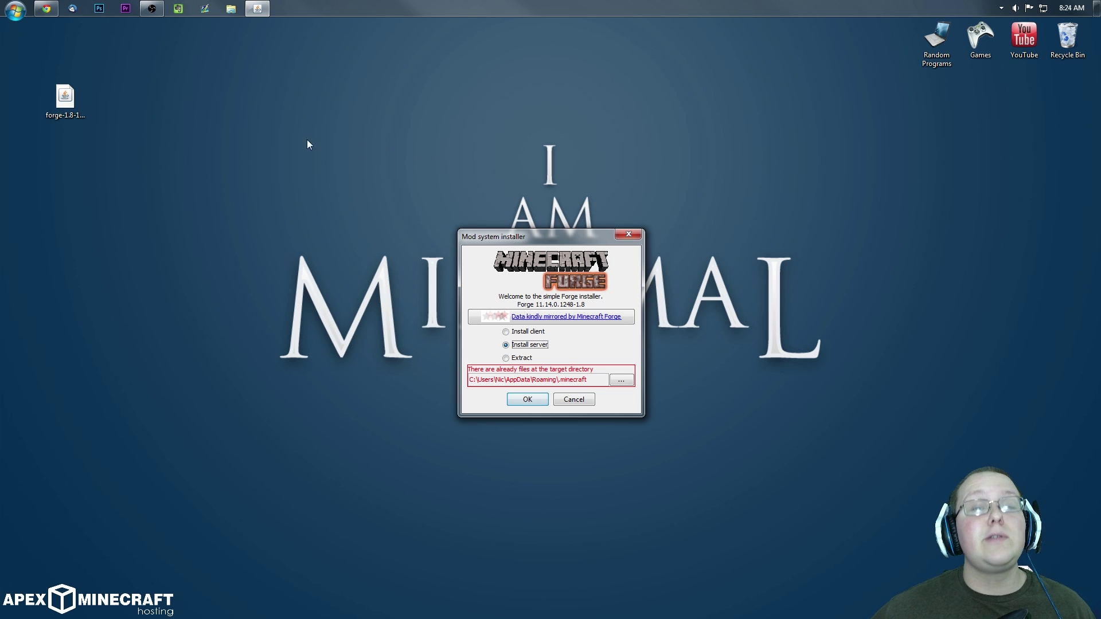
{"action": "right_click", "coordinate": [302, 102]}
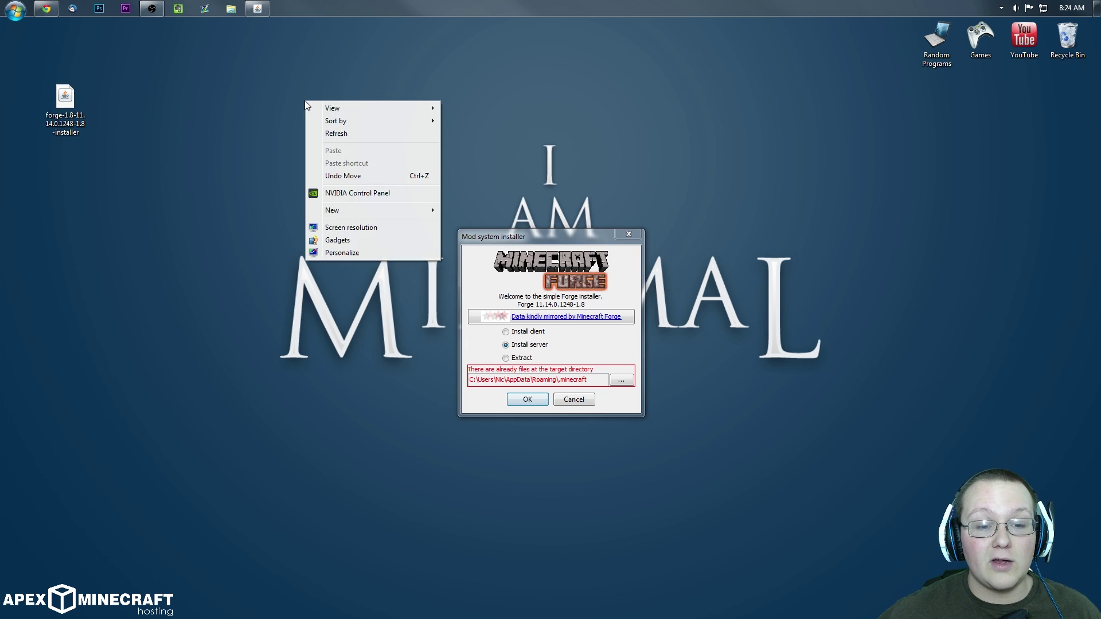
{"action": "mouse_move", "coordinate": [344, 216]}
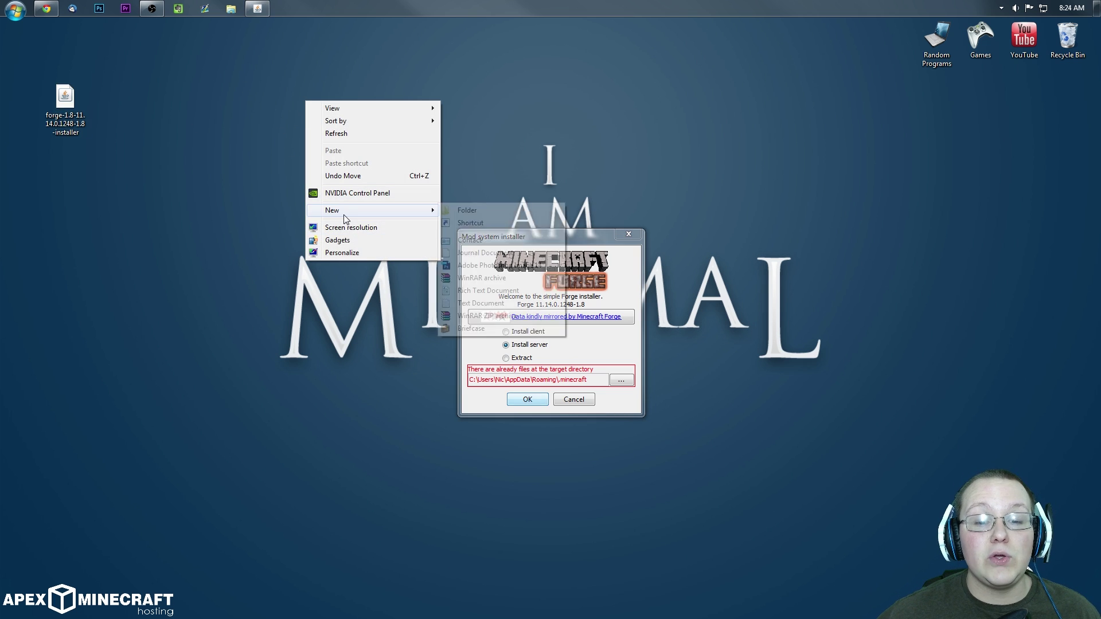
{"action": "left_click", "coordinate": [467, 210]}
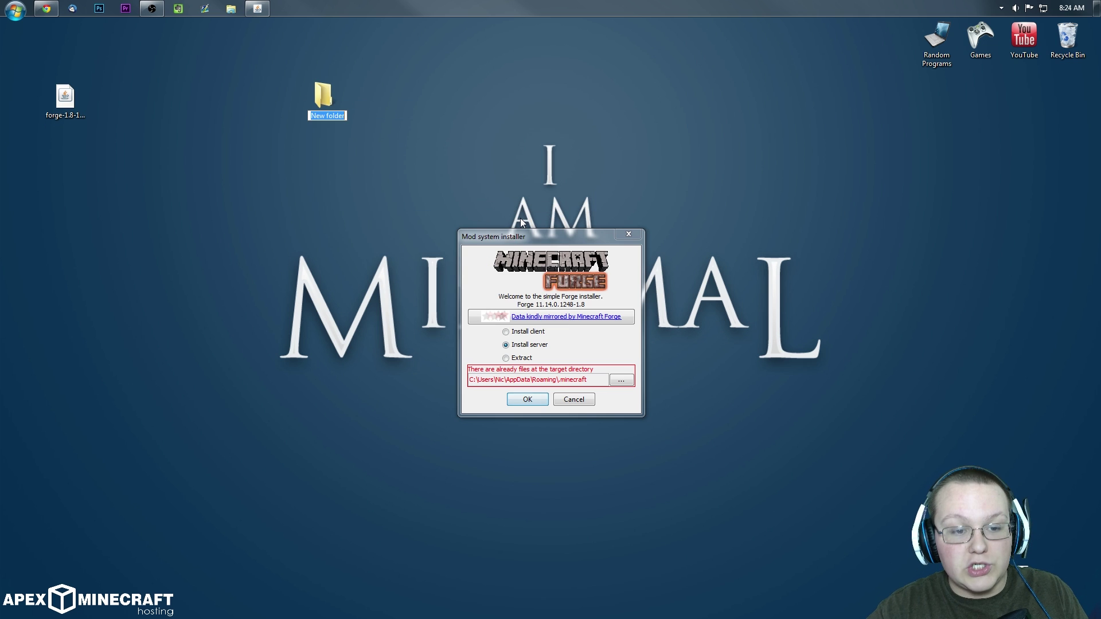
{"action": "type", "text": "Forge Server"}
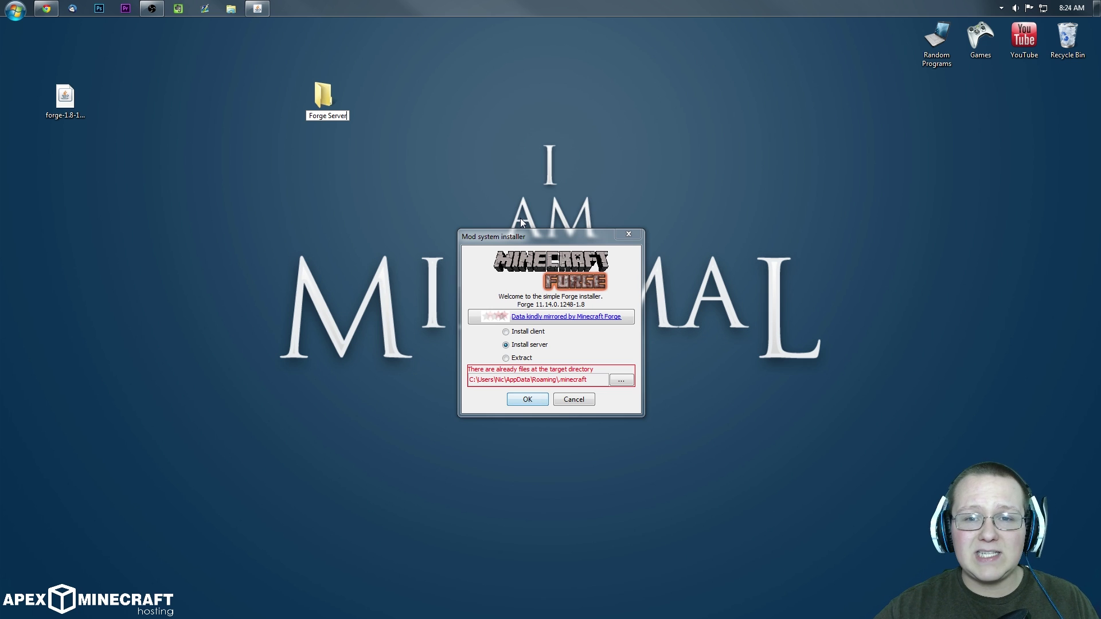
{"action": "key", "text": "Return"}
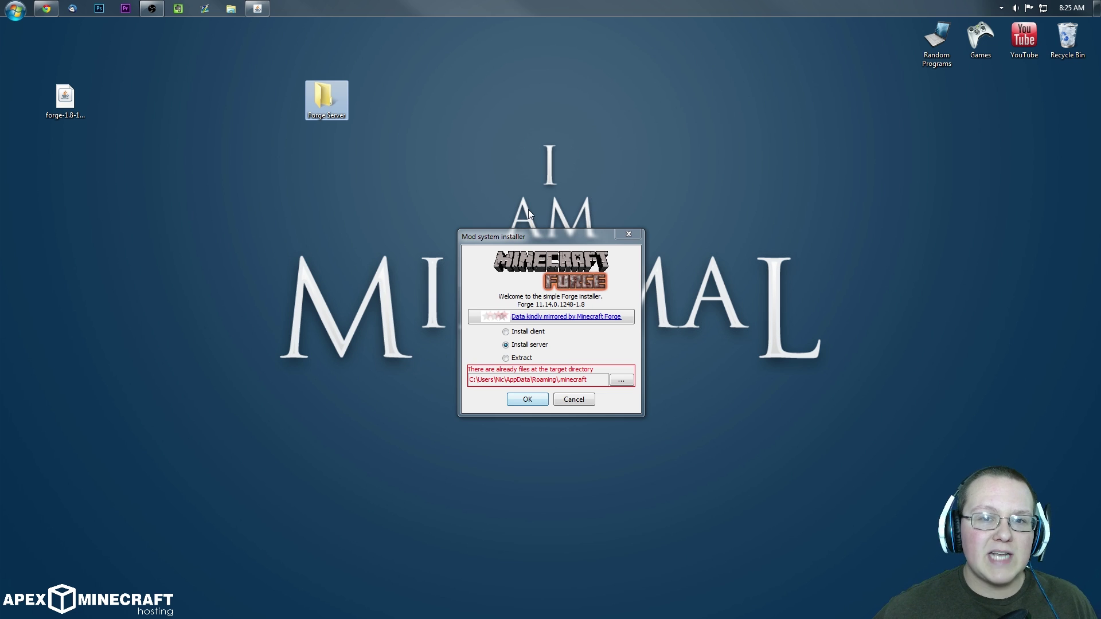
{"action": "left_click", "coordinate": [624, 380]}
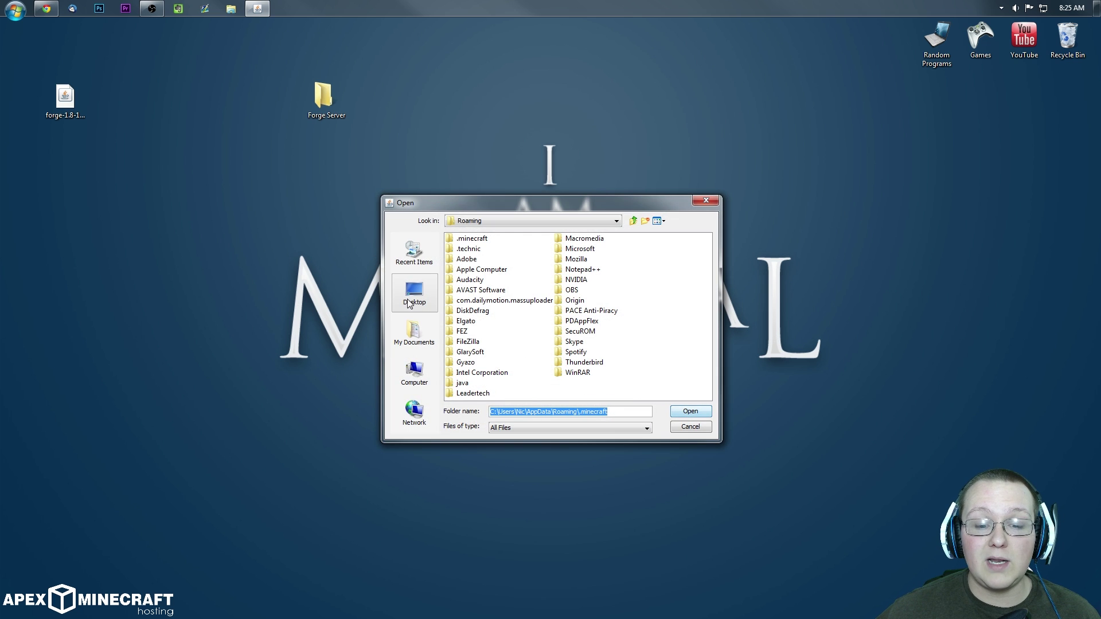
Step: Set the server install target to Desktop\Forge Server and start the installation
{"action": "left_click", "coordinate": [412, 302]}
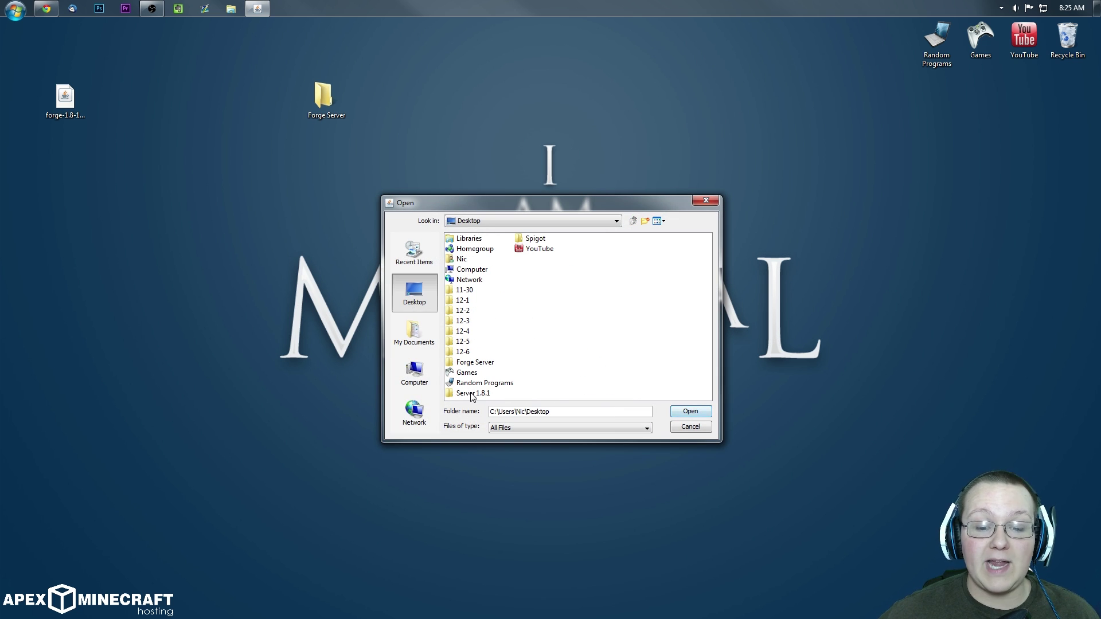
{"action": "left_click", "coordinate": [470, 365]}
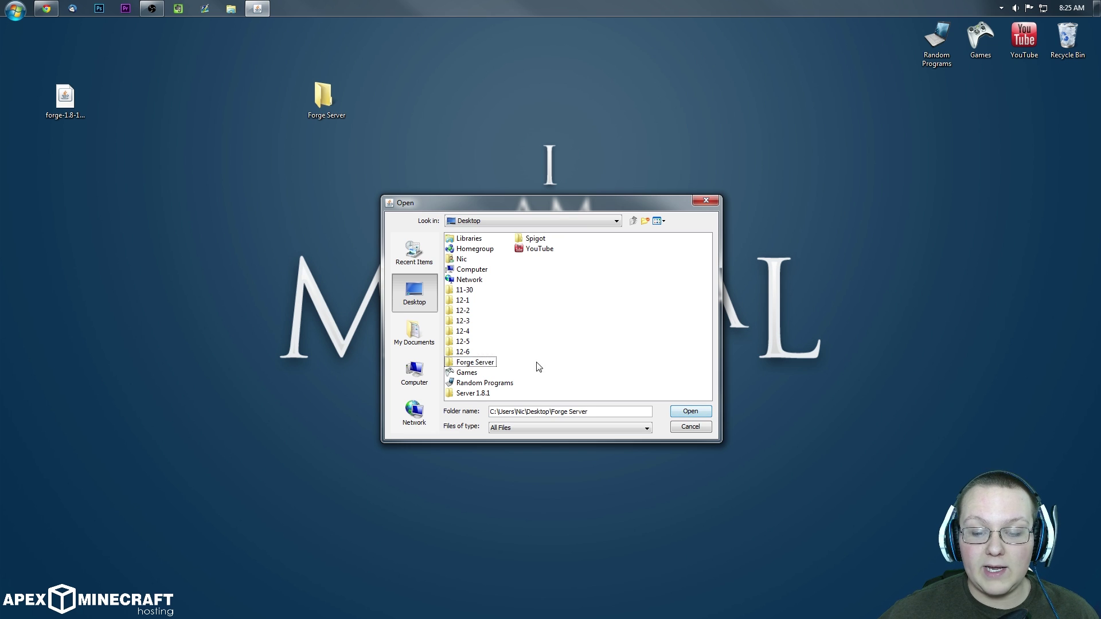
{"action": "left_click", "coordinate": [530, 365]}
{"action": "left_click", "coordinate": [472, 366]}
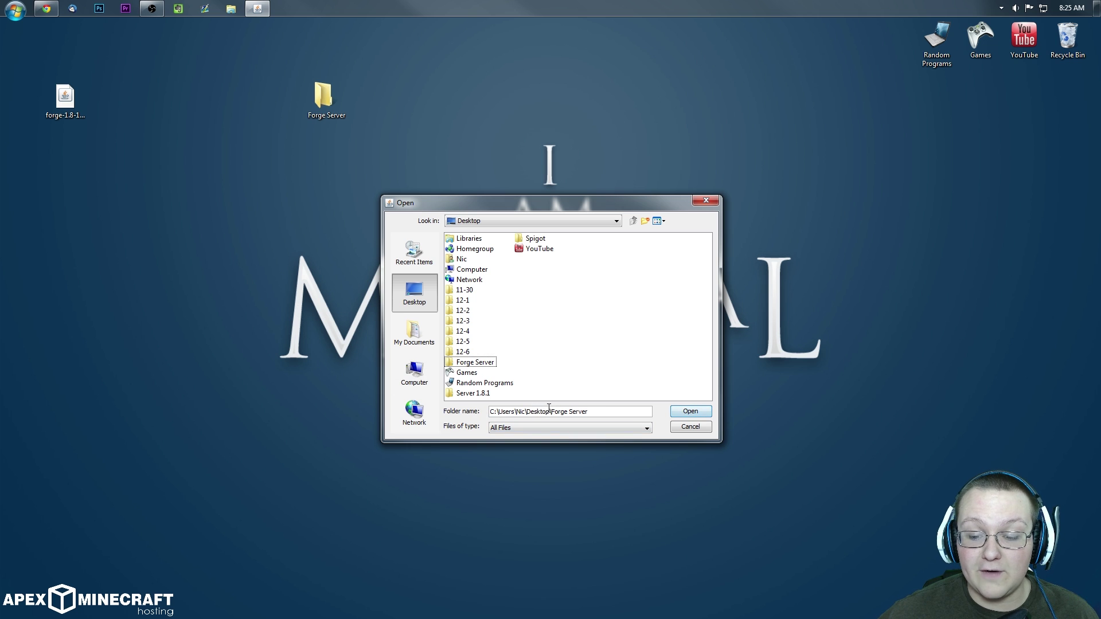
{"action": "left_click", "coordinate": [690, 413]}
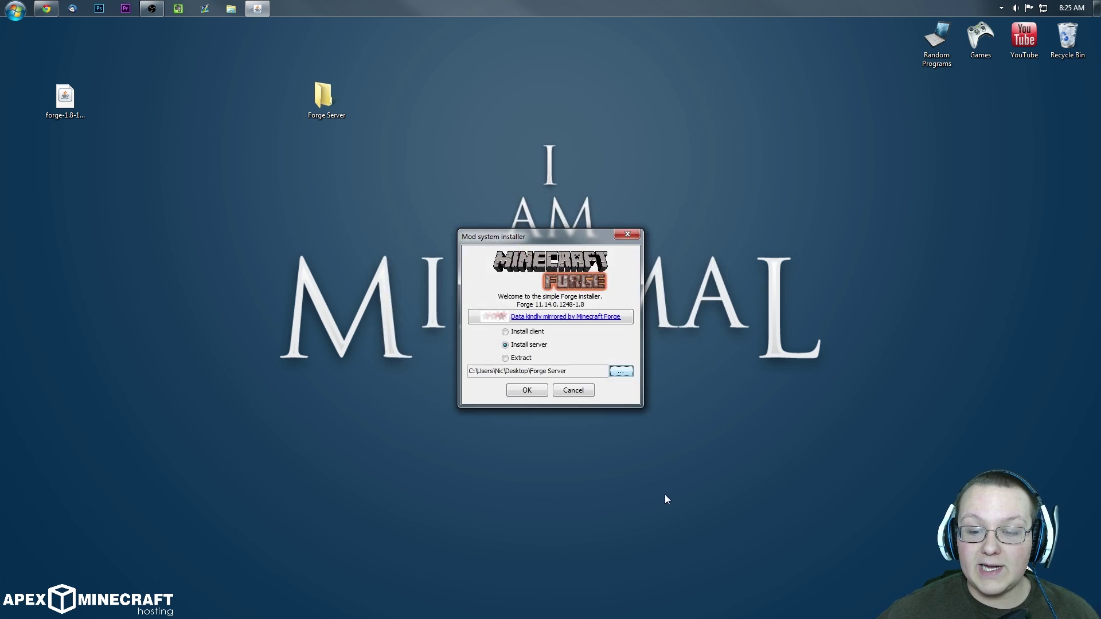
{"action": "left_click", "coordinate": [523, 391]}
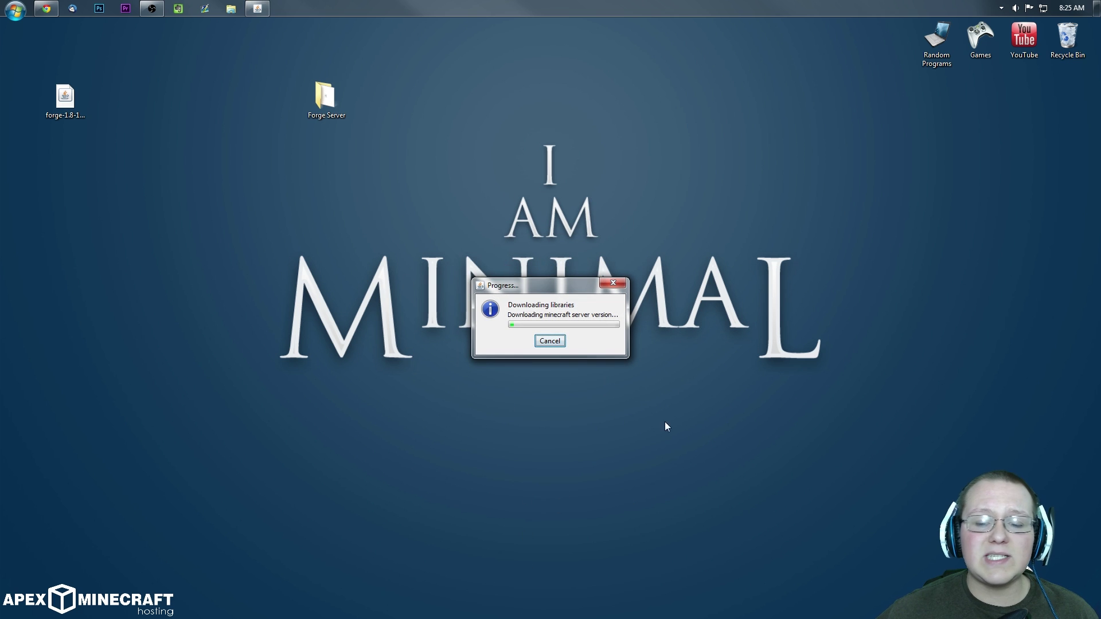
Step: Open the Forge Server folder and refresh it to watch the server files arrive
{"action": "double_click", "coordinate": [324, 96]}
{"action": "left_click_drag", "start_coordinate": [519, 110], "coordinate": [518, 239]}
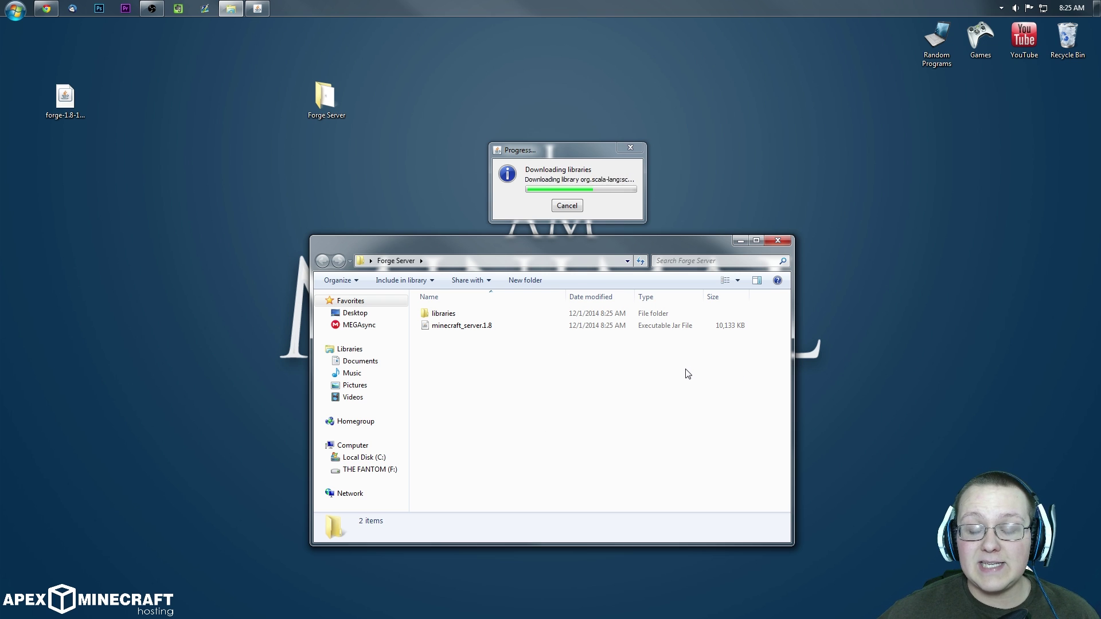
{"action": "left_click", "coordinate": [641, 261]}
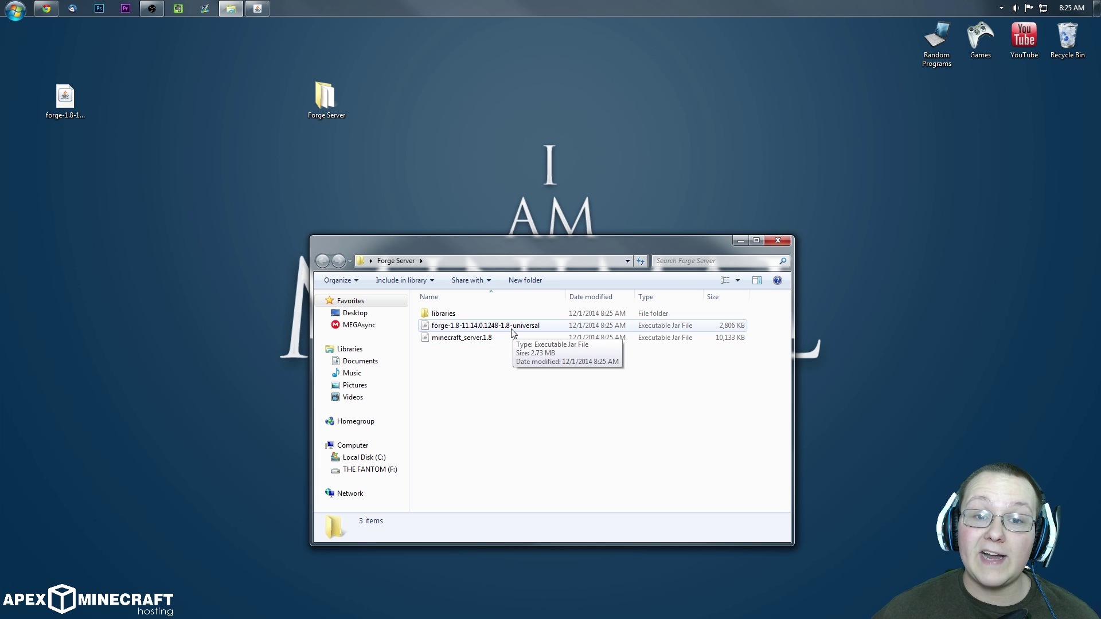
{"action": "left_click_drag", "start_coordinate": [475, 249], "coordinate": [463, 147]}
Step: Dismiss the install-complete message and drag the Forge installer .jar to the Recycle Bin
{"action": "left_click", "coordinate": [67, 86]}
{"action": "left_click_drag", "start_coordinate": [66, 108], "coordinate": [1067, 38]}
{"action": "left_click", "coordinate": [602, 384]}
{"action": "left_click", "coordinate": [653, 382]}
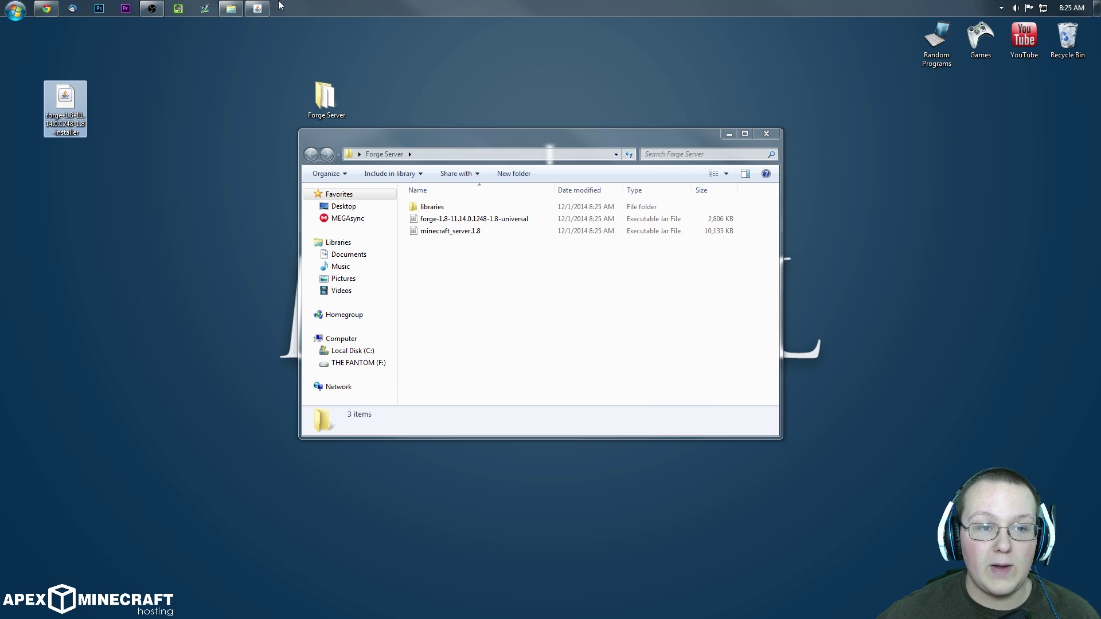
{"action": "left_click", "coordinate": [553, 336]}
{"action": "left_click_drag", "start_coordinate": [85, 98], "coordinate": [1073, 35]}
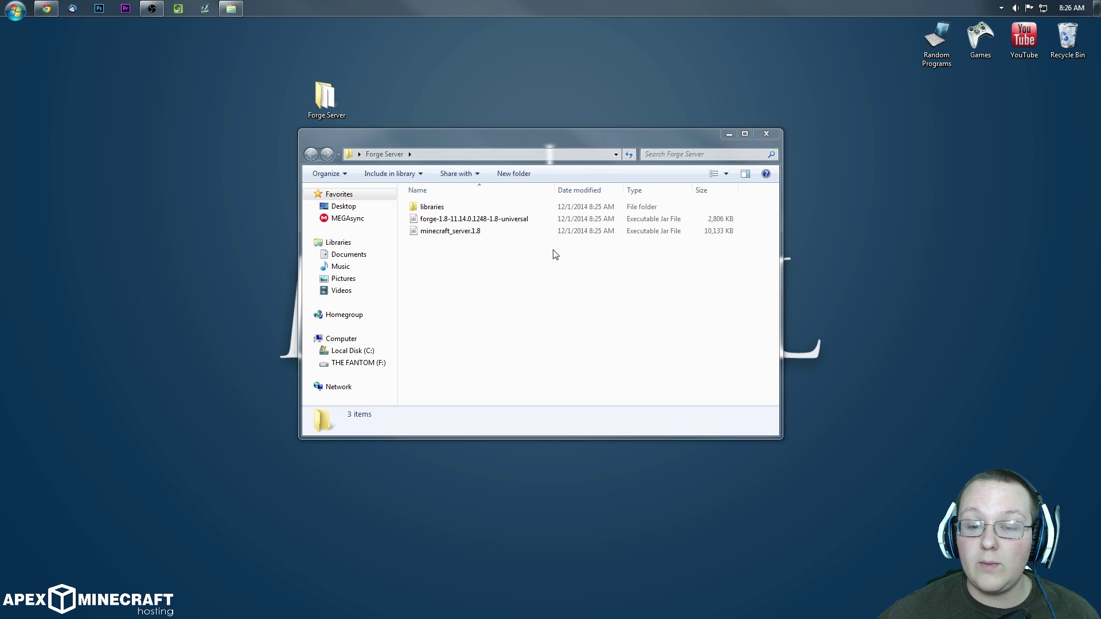
Step: Run minecraft_server.1.8 once, then shut it down with the stop command
{"action": "left_click", "coordinate": [493, 247]}
{"action": "left_click", "coordinate": [464, 219]}
{"action": "left_click", "coordinate": [450, 232]}
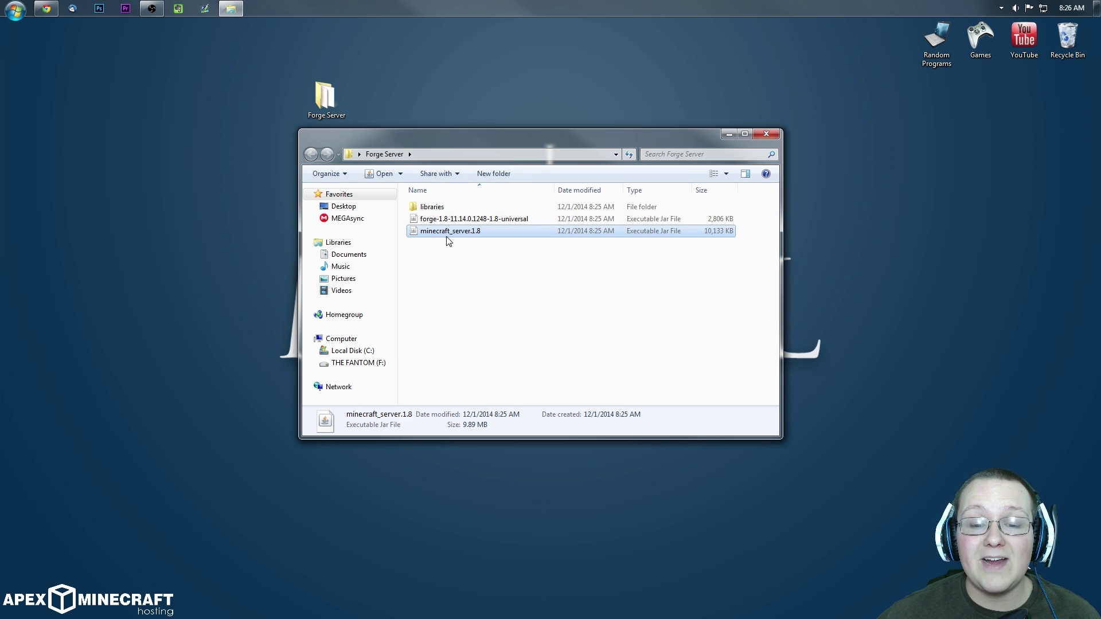
{"action": "double_click", "coordinate": [480, 232]}
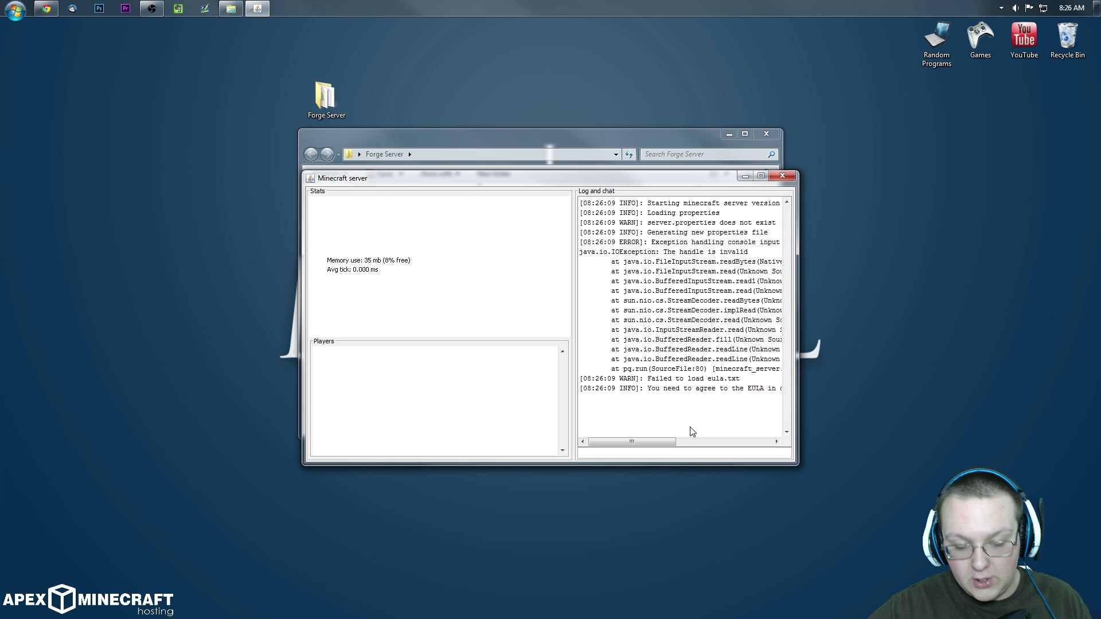
{"action": "type", "text": "stop"}
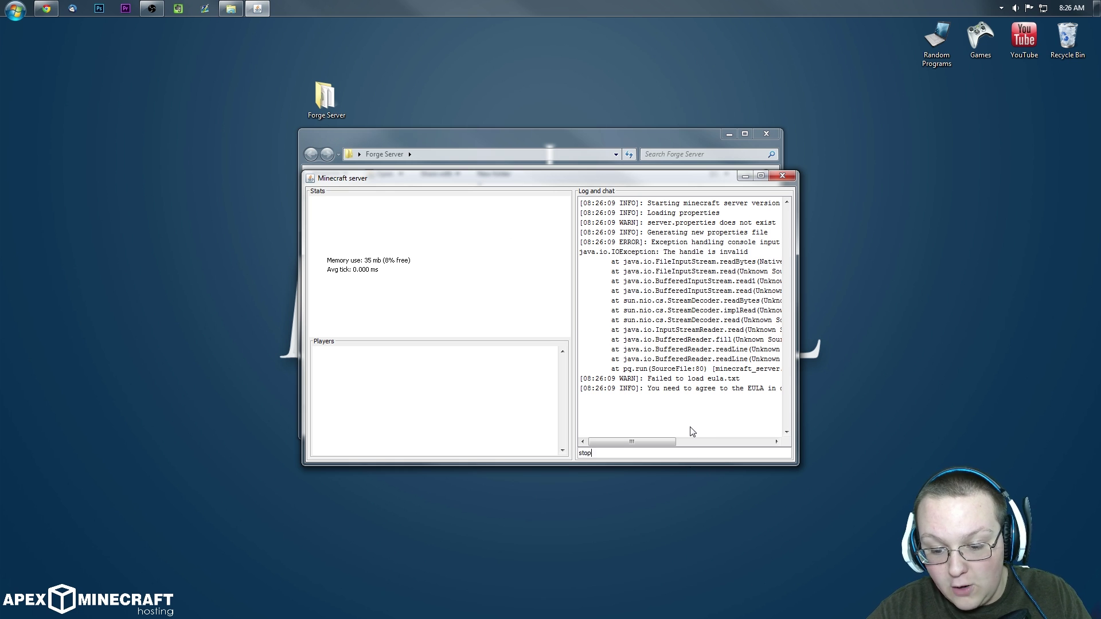
{"action": "key", "text": "Return"}
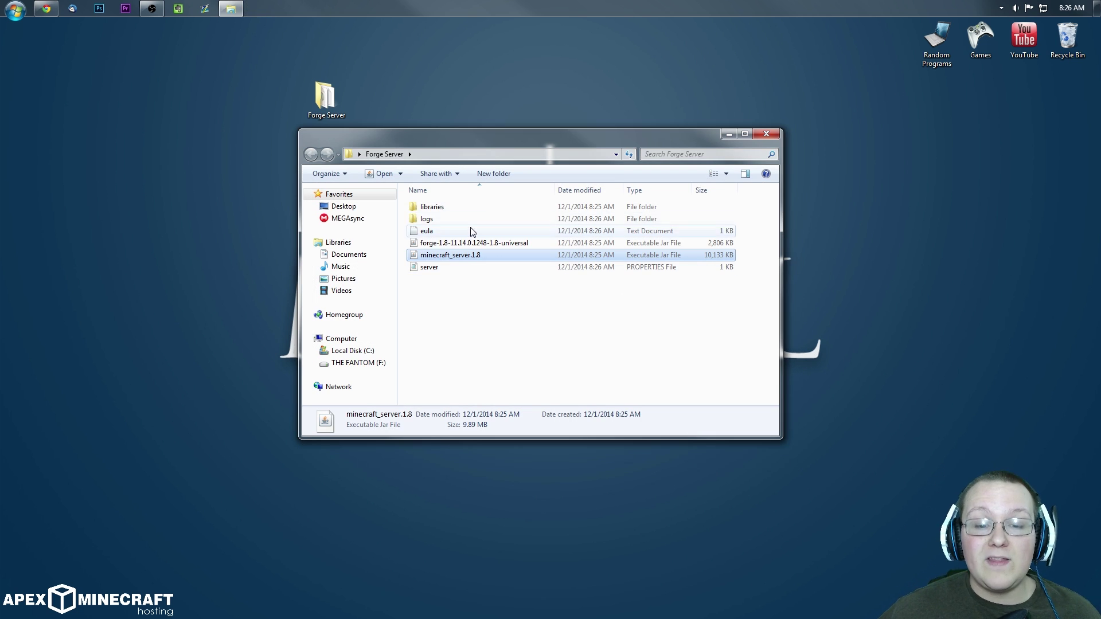
{"action": "left_click", "coordinate": [466, 232]}
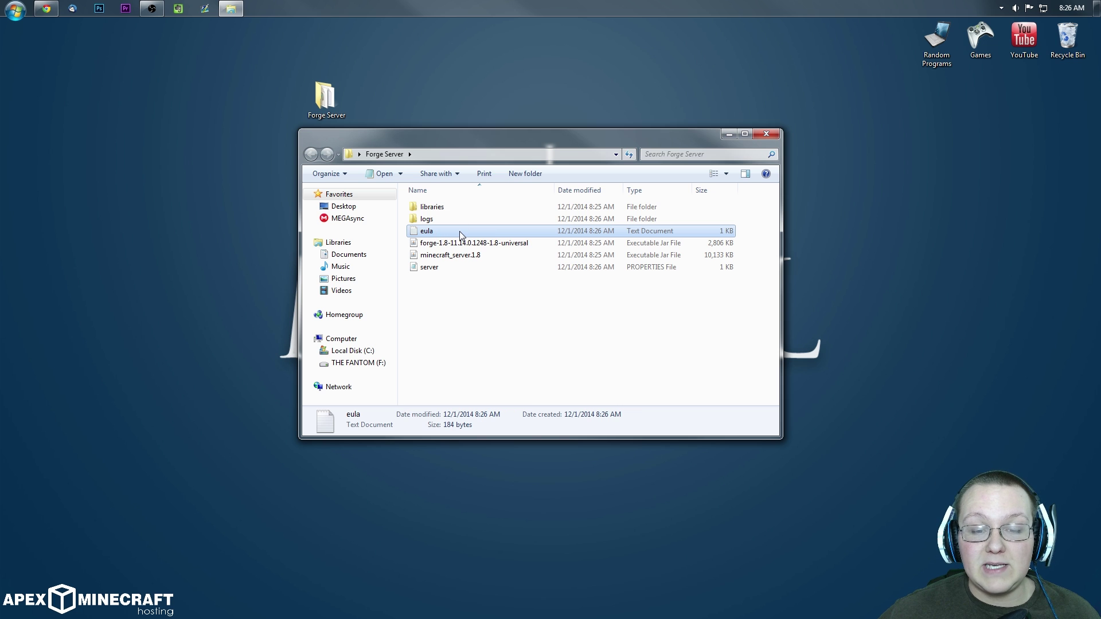
Step: Change eula=false to eula=true in eula.txt, save it, and close Notepad
{"action": "double_click", "coordinate": [459, 233]}
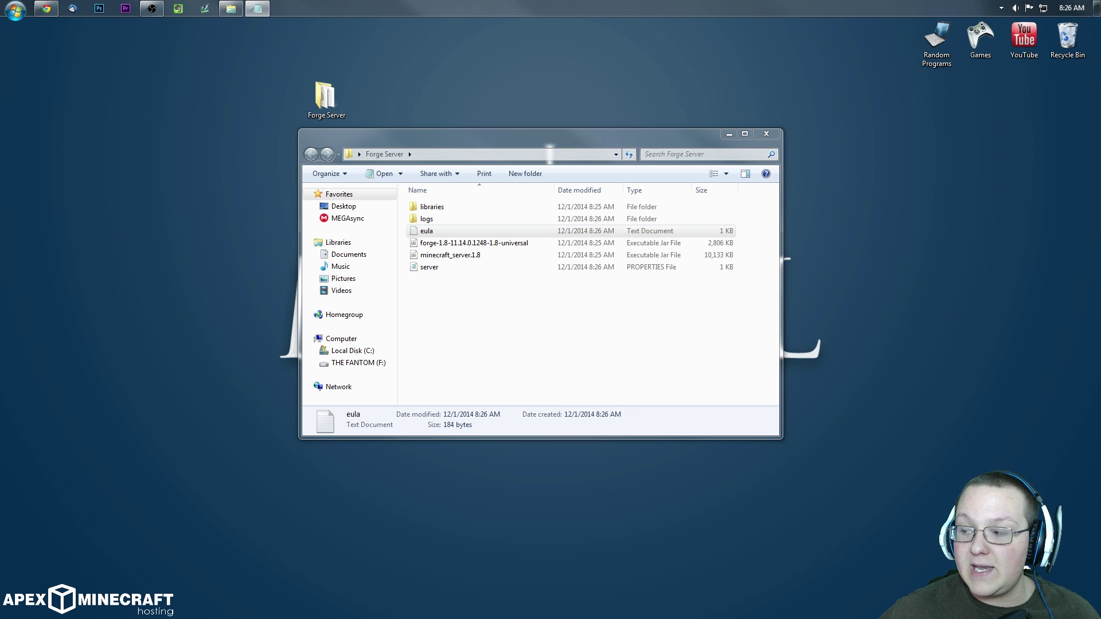
{"action": "left_click_drag", "start_coordinate": [575, 138], "coordinate": [340, 143]}
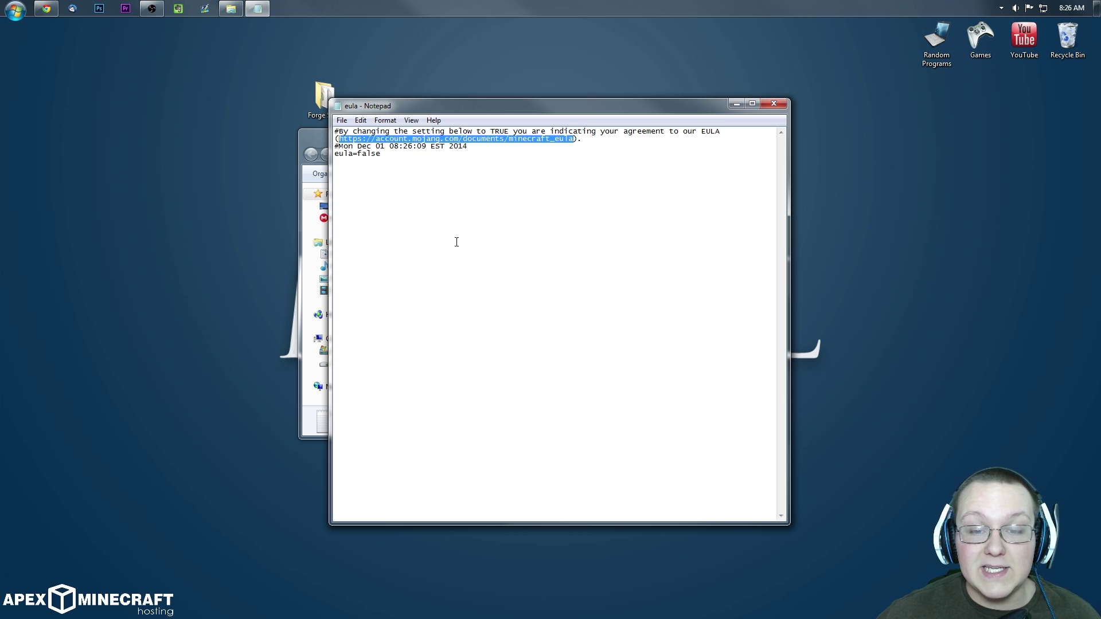
{"action": "left_click", "coordinate": [446, 166]}
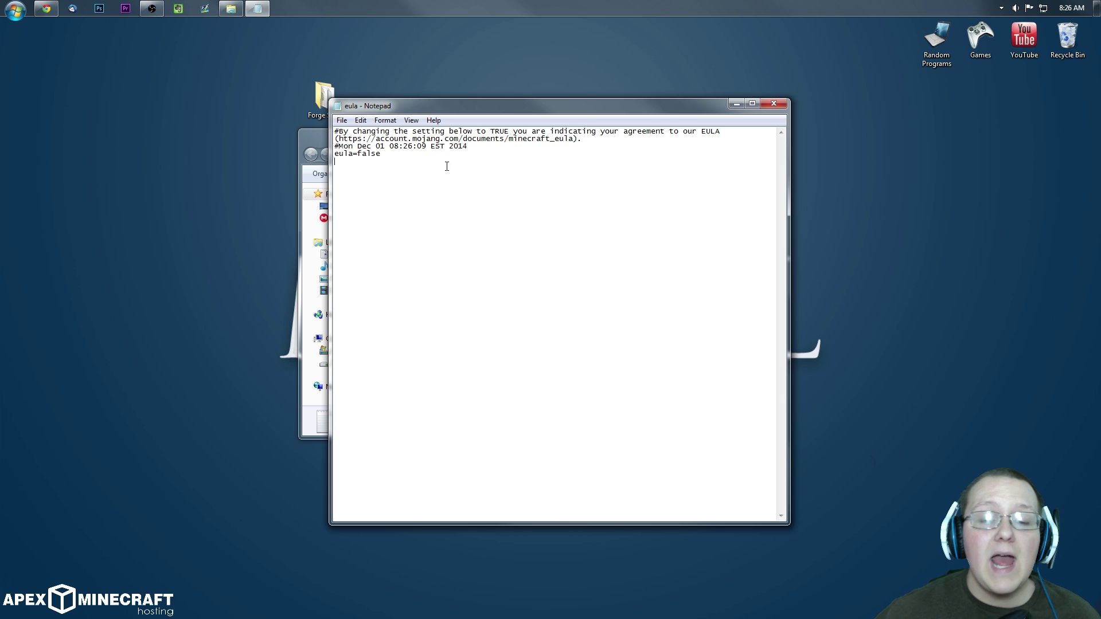
{"action": "key", "text": "BackSpace"}
{"action": "key", "text": "BackSpace"}
{"action": "key", "text": "BackSpace"}
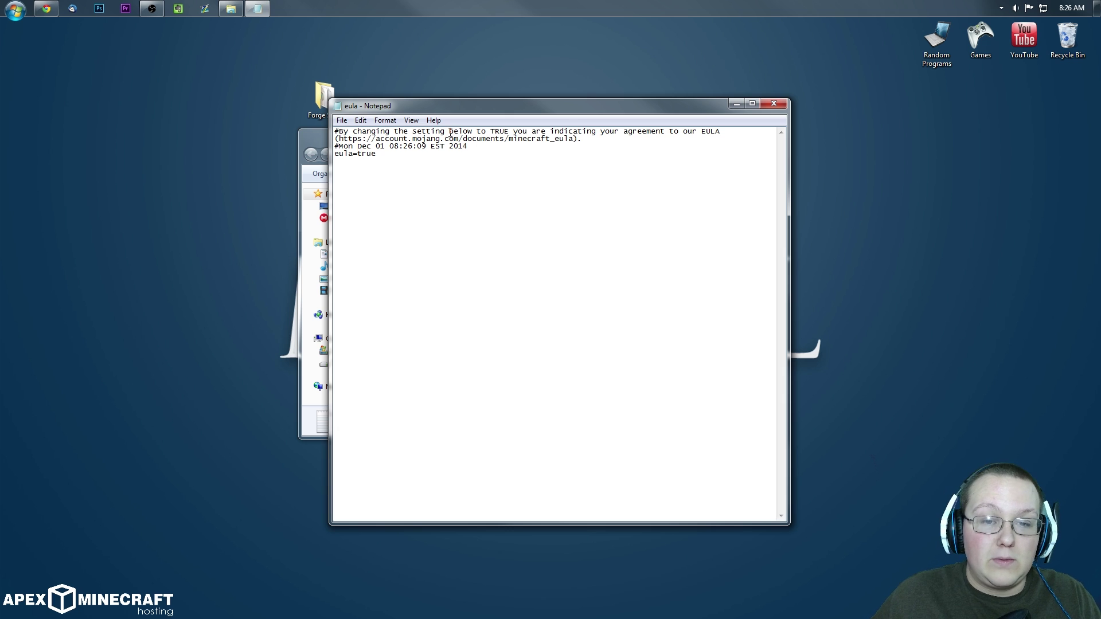
{"action": "left_click", "coordinate": [360, 120]}
{"action": "mouse_move", "coordinate": [341, 121]}
{"action": "left_click", "coordinate": [357, 161]}
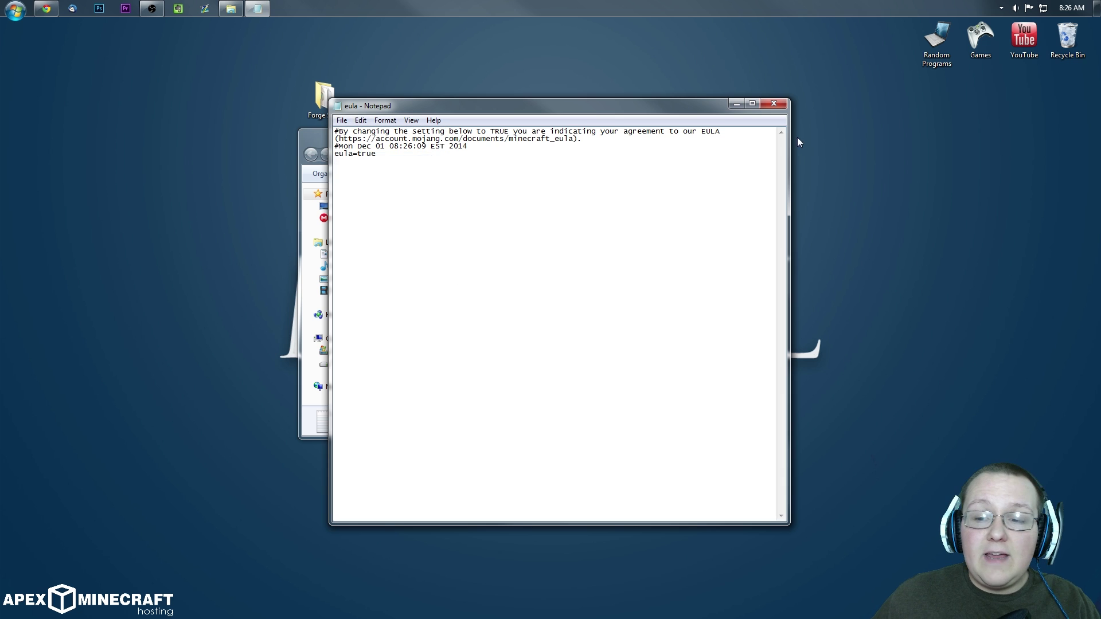
{"action": "left_click", "coordinate": [773, 103]}
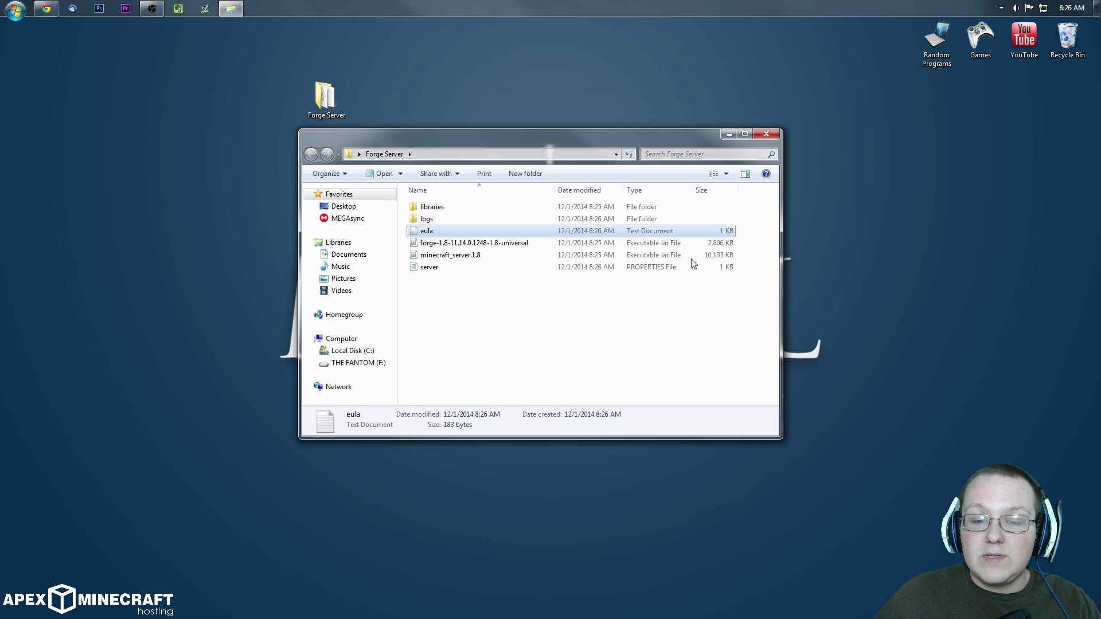
Step: Relaunch minecraft_server.1.8 until it reports Done (7.592s), then stop it
{"action": "left_click", "coordinate": [425, 258]}
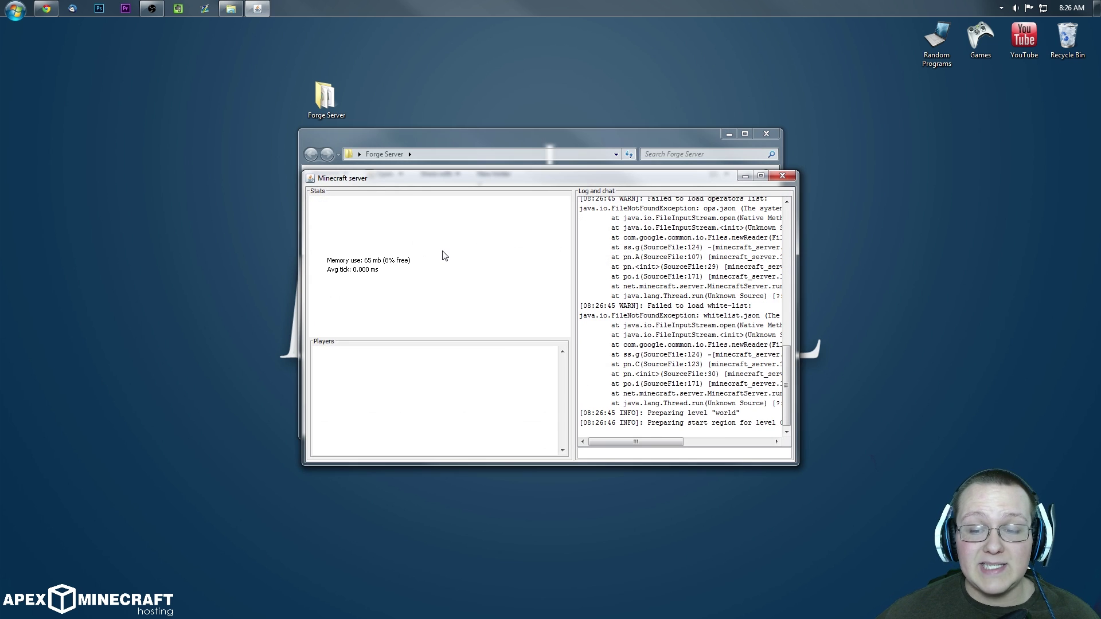
{"action": "left_click_drag", "start_coordinate": [460, 185], "coordinate": [443, 287]}
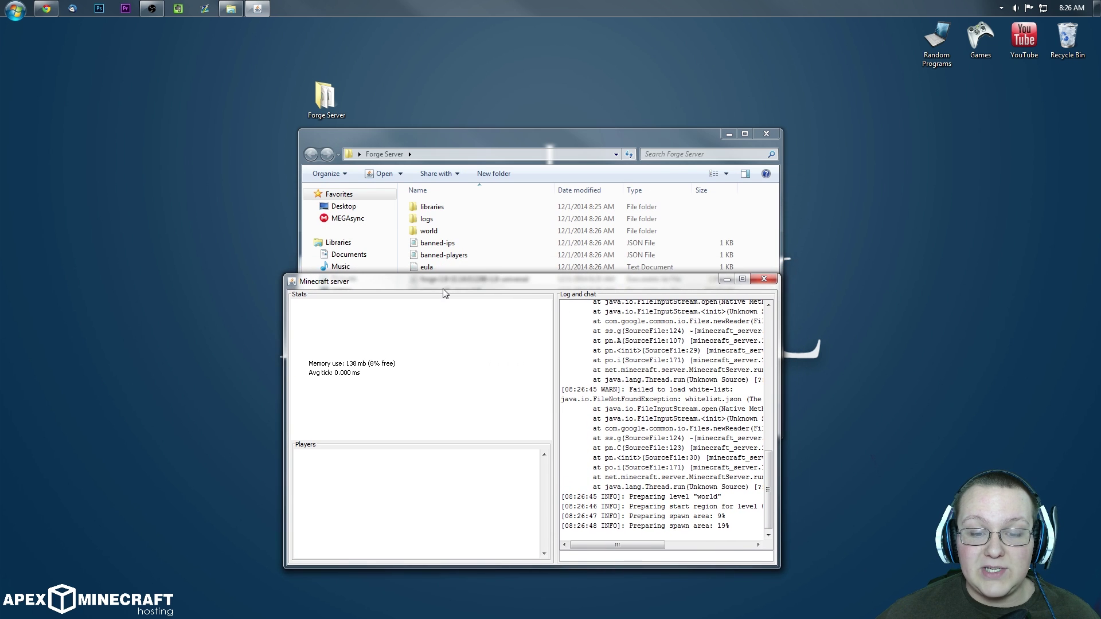
{"action": "left_click_drag", "start_coordinate": [568, 280], "coordinate": [569, 183]}
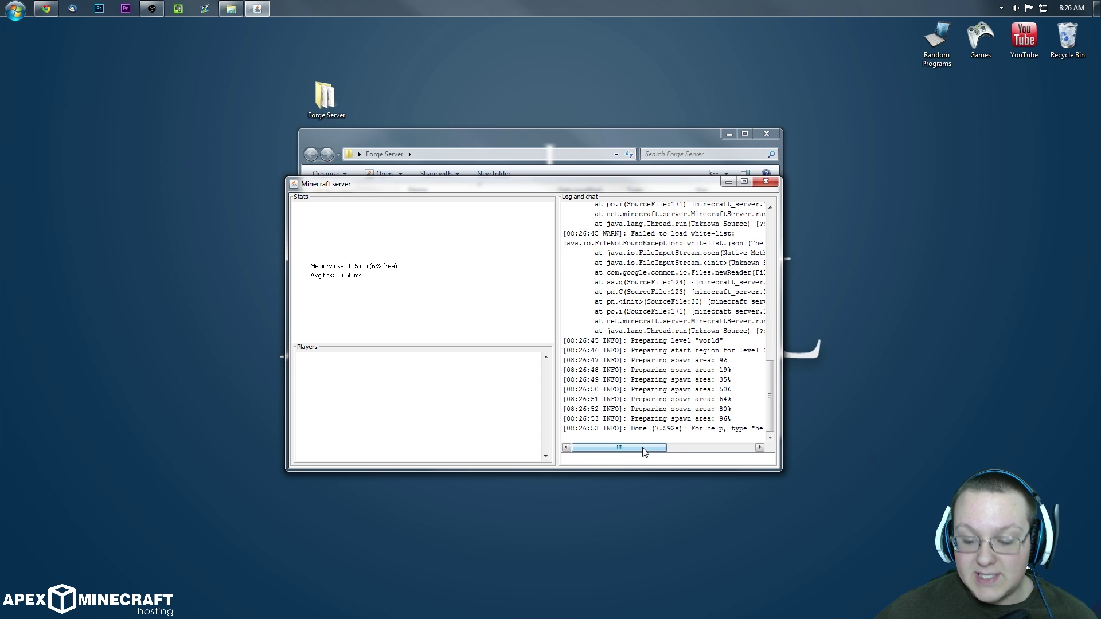
{"action": "type", "text": "sto"}
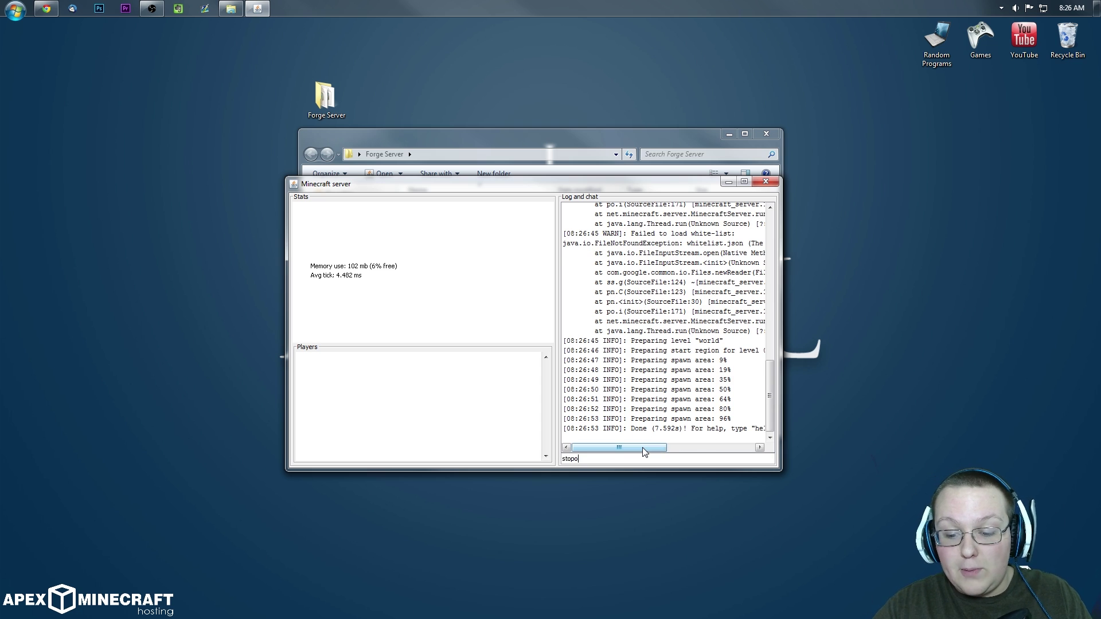
{"action": "type", "text": "po"}
{"action": "key", "text": "BackSpace"}
{"action": "key", "text": "Return"}
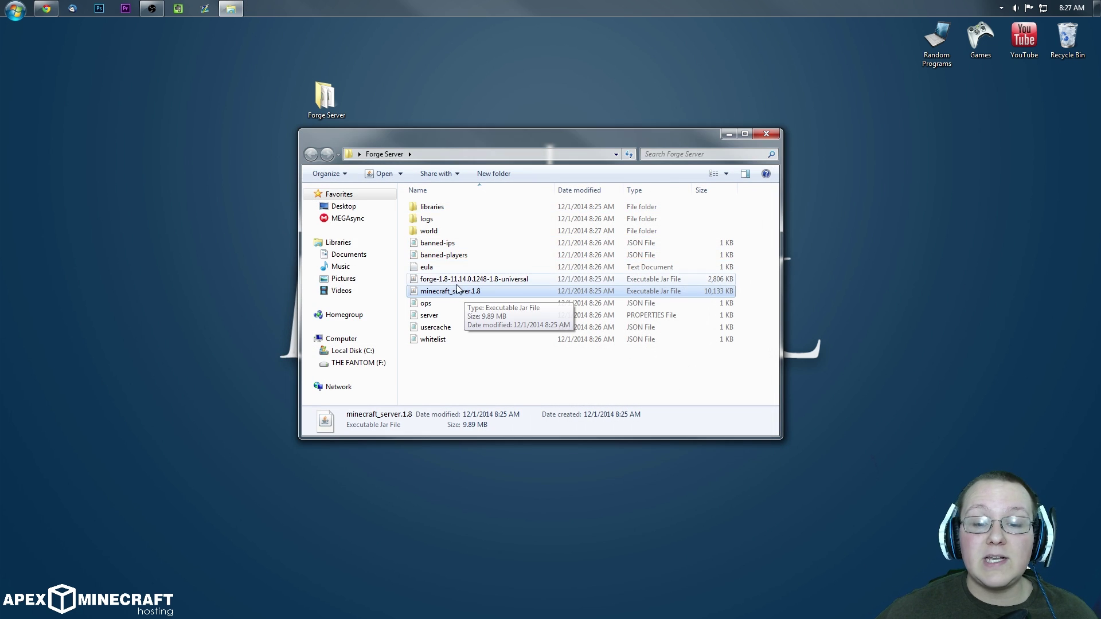
Step: Launch forge-1.8-11.14.0.1248-1.8-universal so the server loads 3 mods and reports Done
{"action": "left_click", "coordinate": [474, 281]}
{"action": "double_click", "coordinate": [503, 281]}
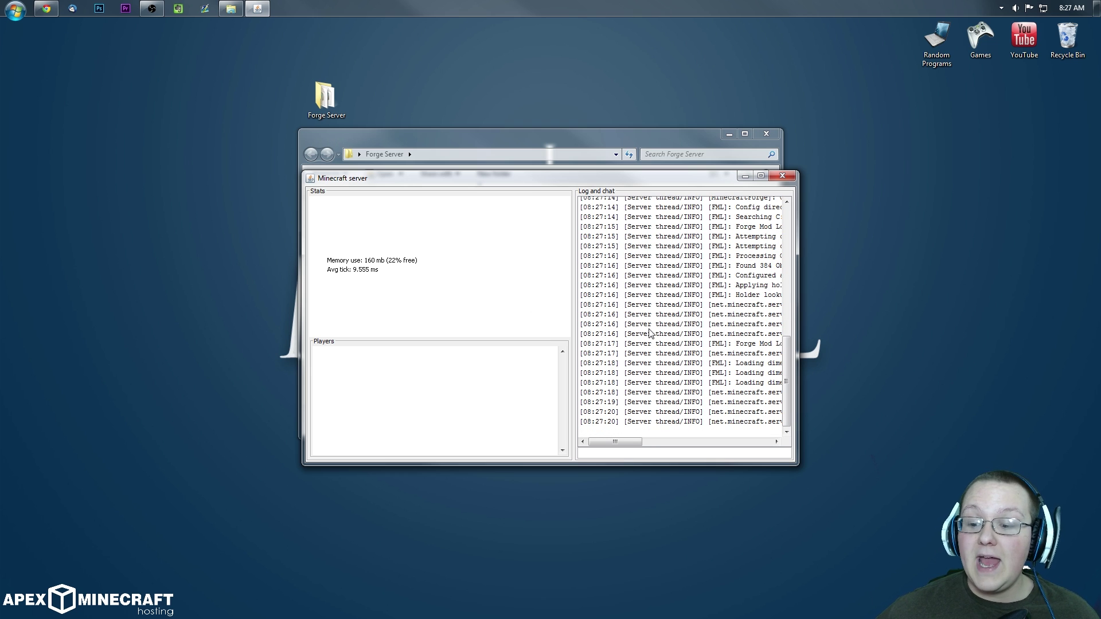
{"action": "left_click_drag", "start_coordinate": [609, 446], "coordinate": [681, 440]}
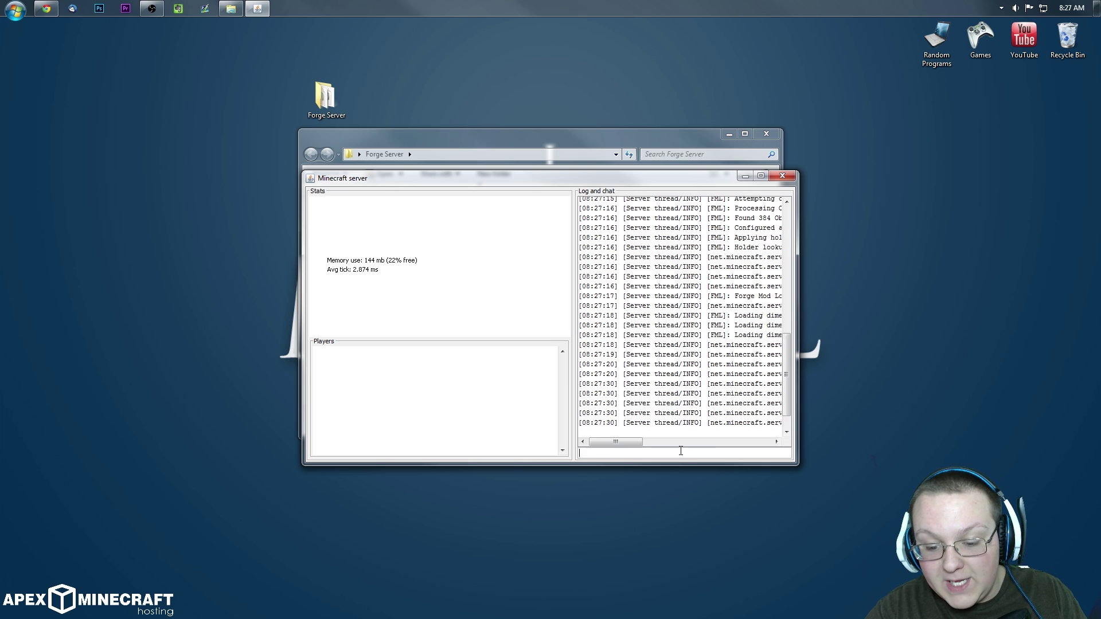
Step: Close the Forge server window and check the new config and mods folders in Forge Server
{"action": "key", "text": "alt+F4"}
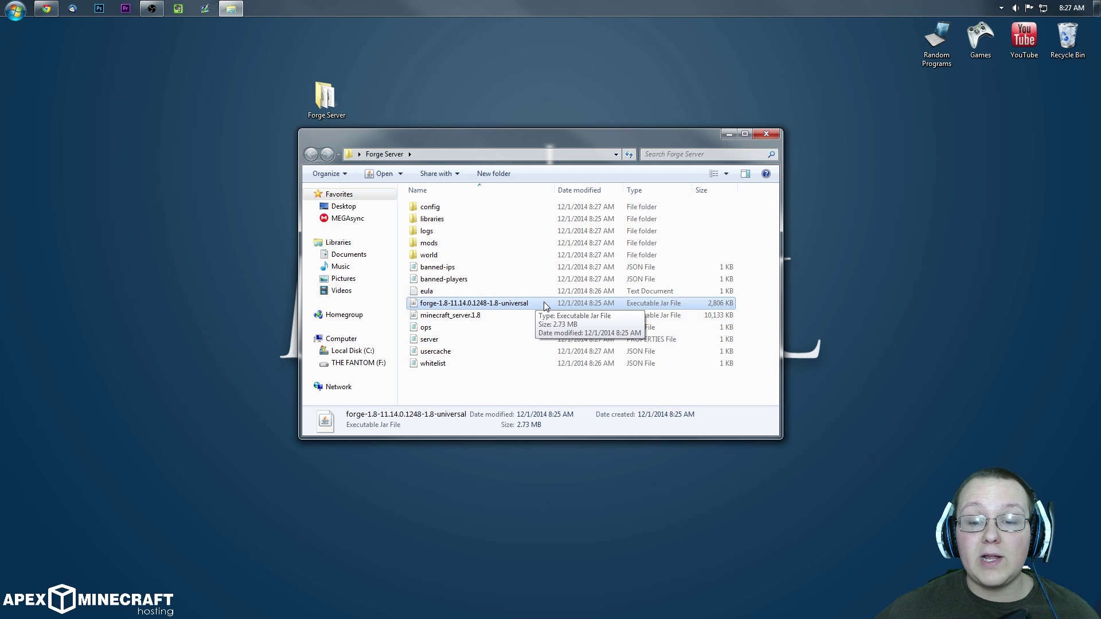
{"action": "left_click", "coordinate": [525, 315]}
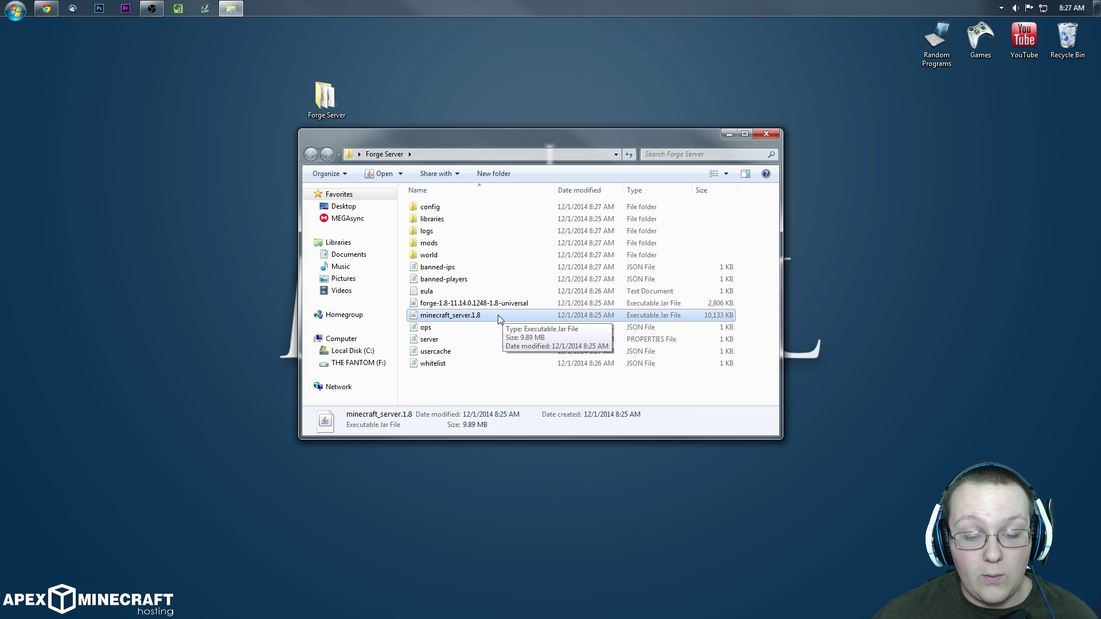
{"action": "left_click", "coordinate": [504, 303]}
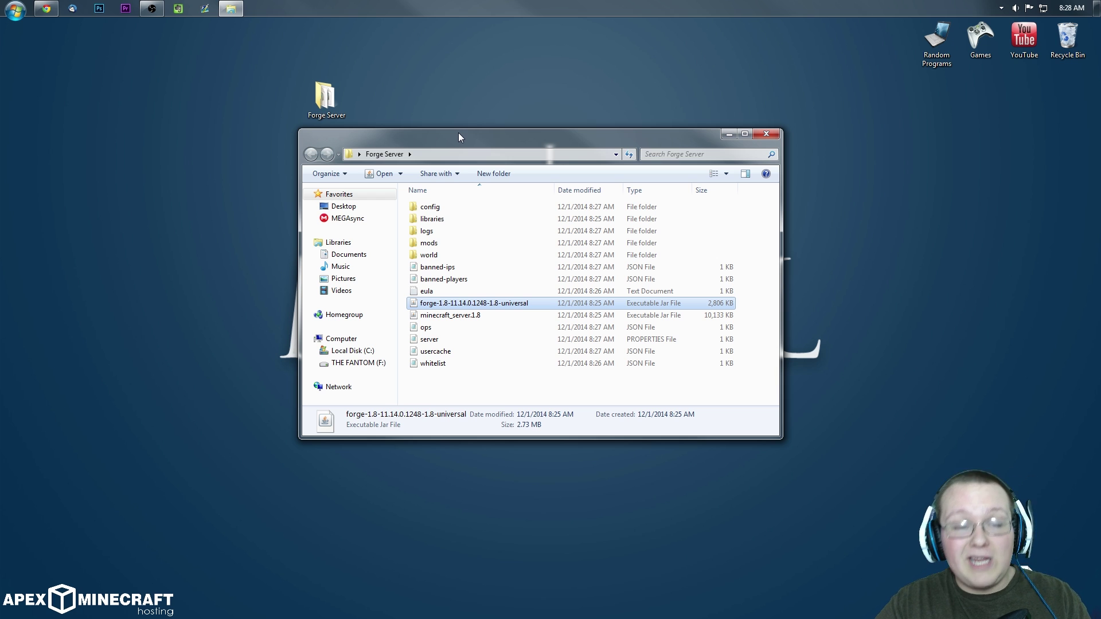
Step: Run ipconfig in a Command Prompt launched from the Run box
{"action": "key", "text": "super+r"}
{"action": "type", "text": "cmd"}
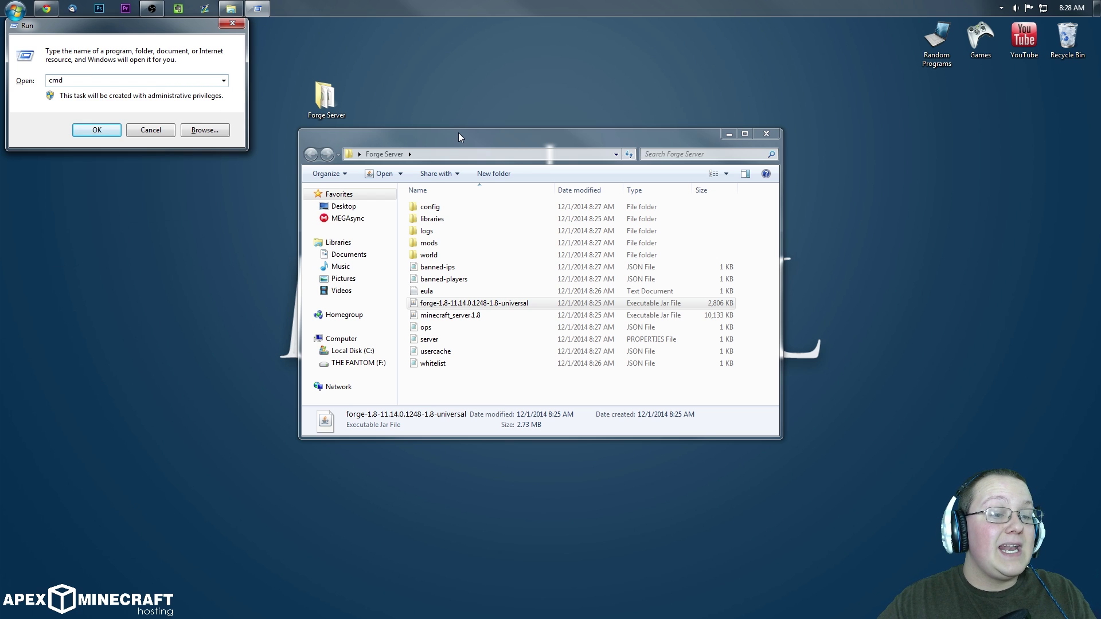
{"action": "key", "text": "Return"}
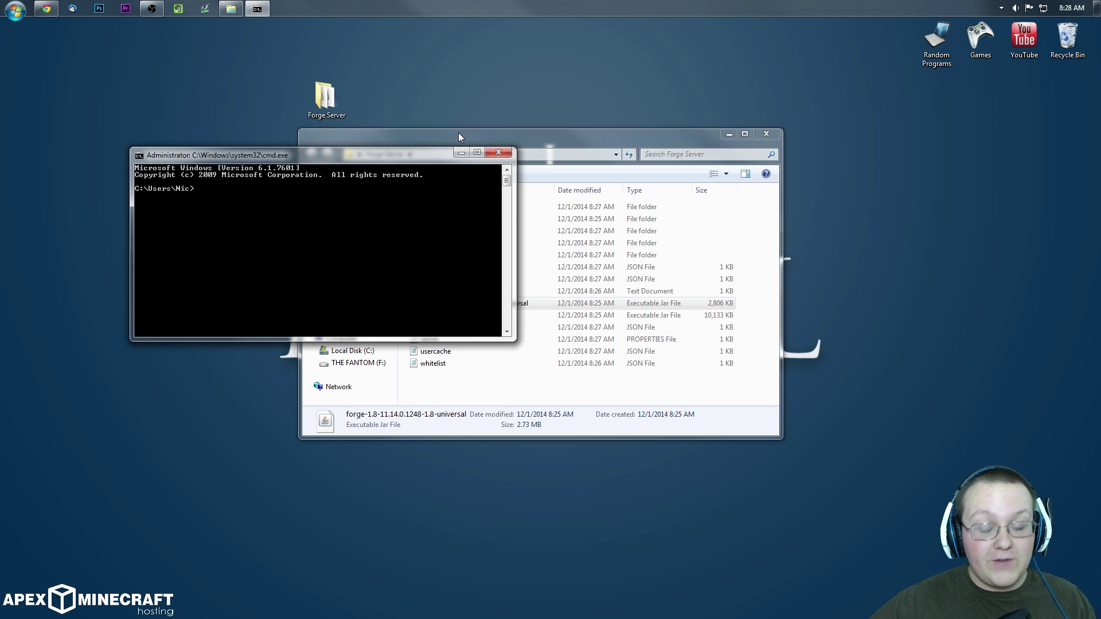
{"action": "type", "text": "ipconfig"}
{"action": "key", "text": "Return"}
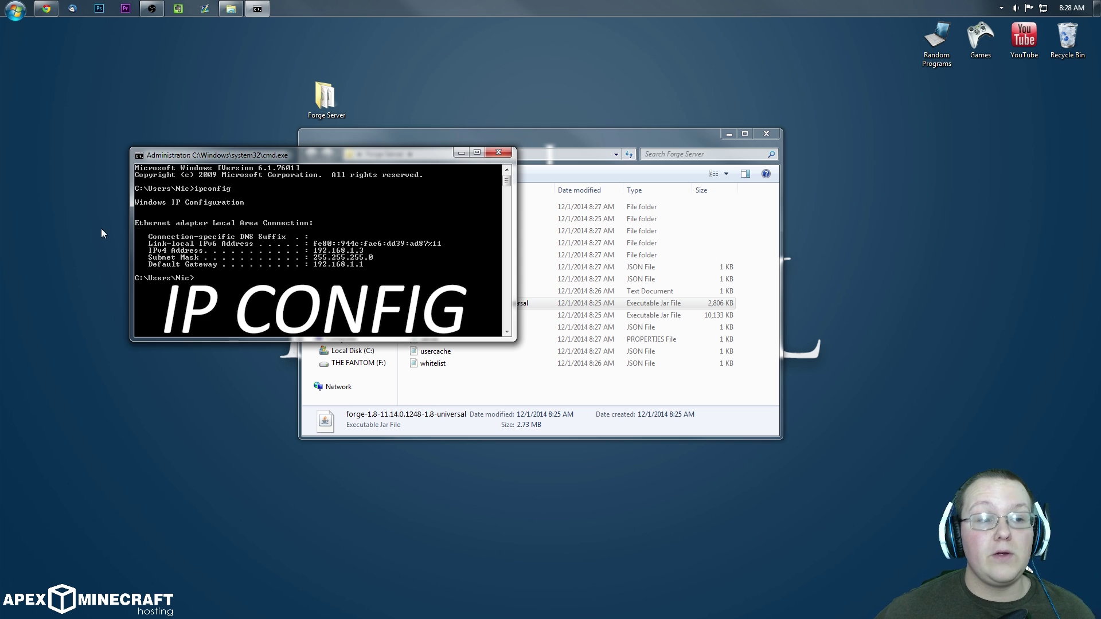
Step: Run ipconfig in an administrator Command Prompt, close the older console, and move it upper-left
{"action": "left_click", "coordinate": [12, 10]}
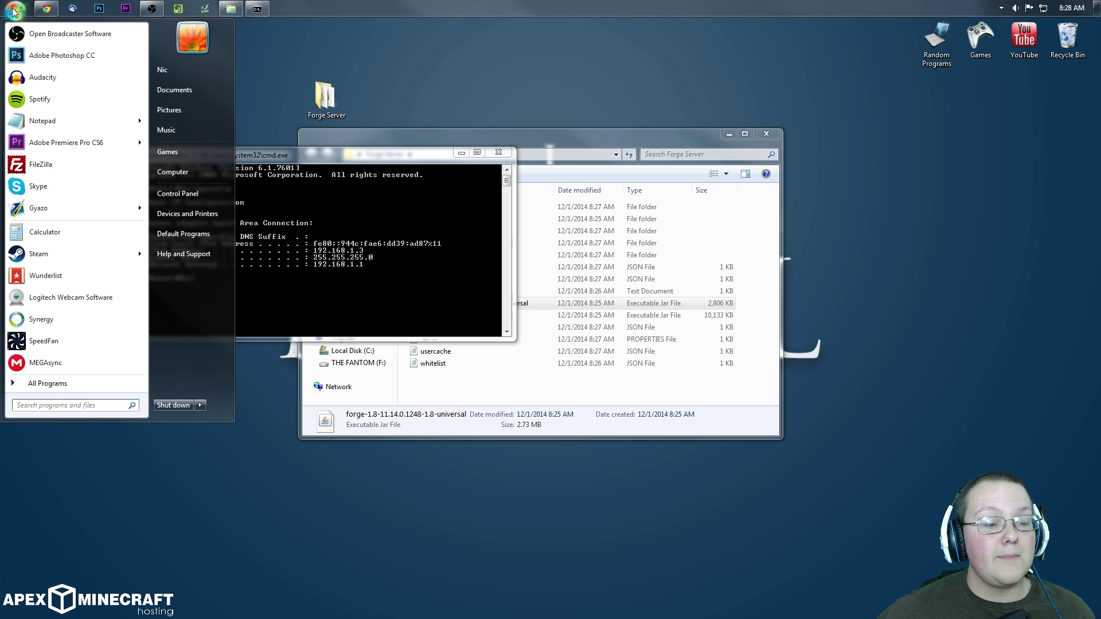
{"action": "type", "text": "cmd"}
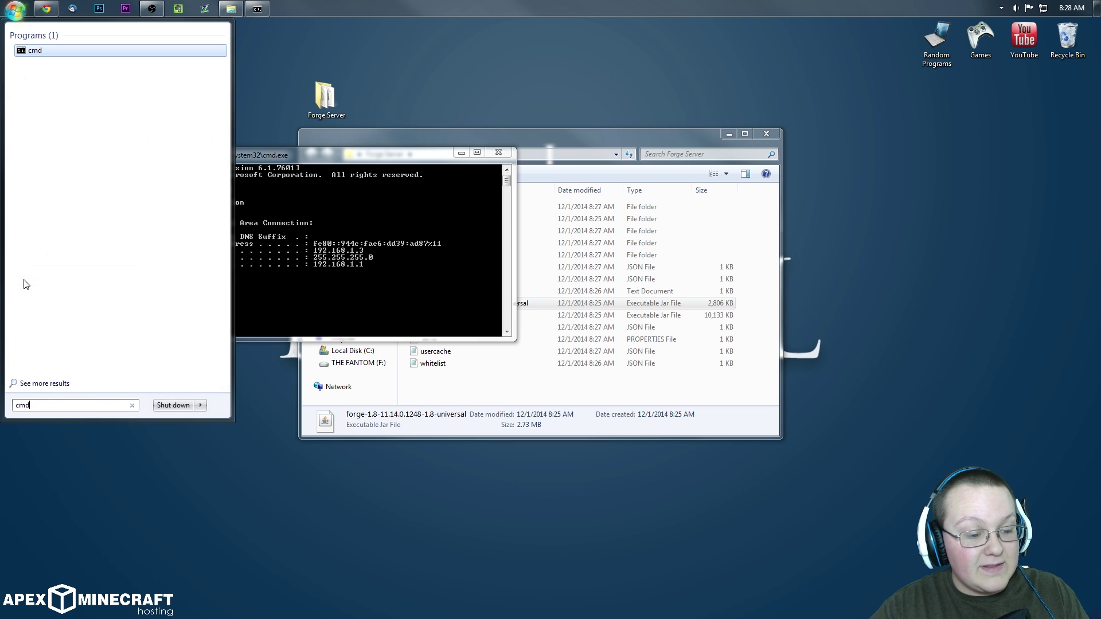
{"action": "right_click", "coordinate": [56, 49]}
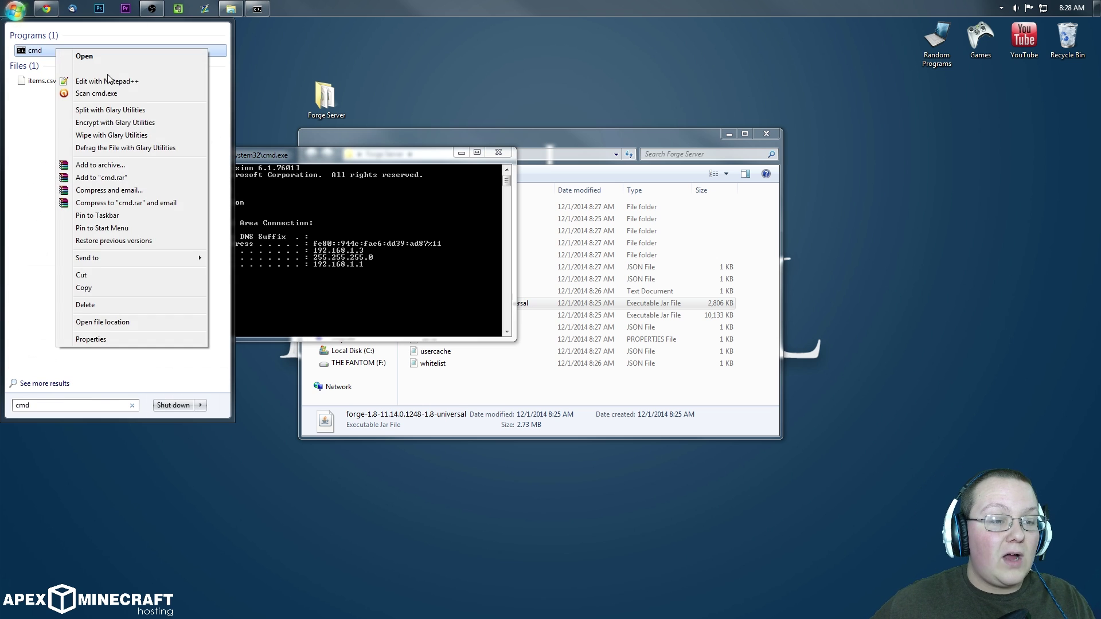
{"action": "left_click", "coordinate": [107, 69]}
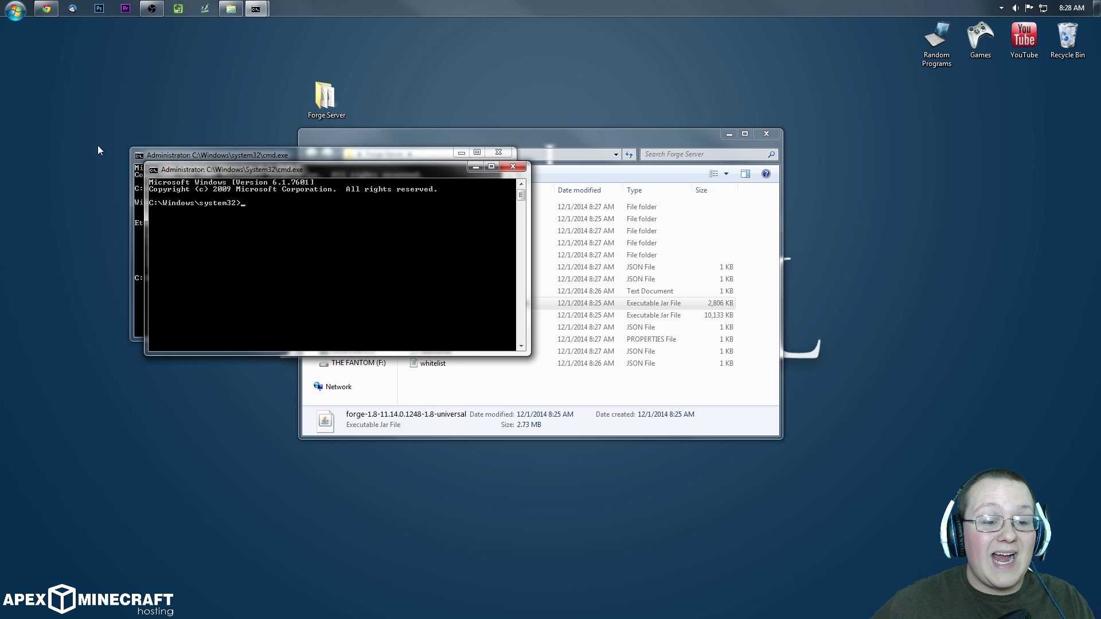
{"action": "left_click", "coordinate": [499, 152]}
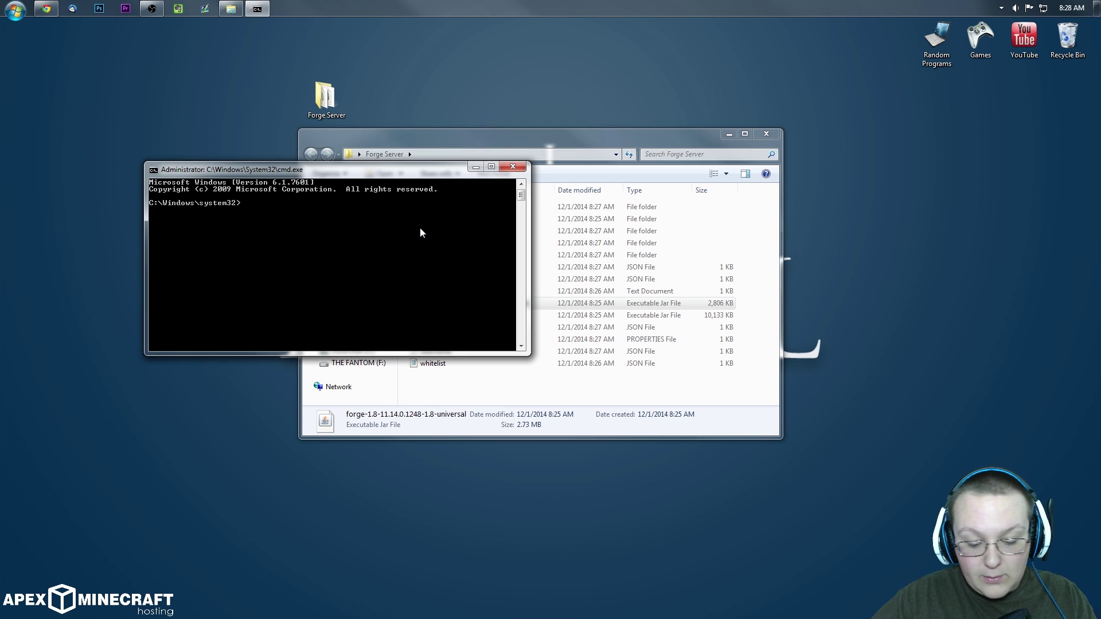
{"action": "type", "text": "ipconfig"}
{"action": "key", "text": "Return"}
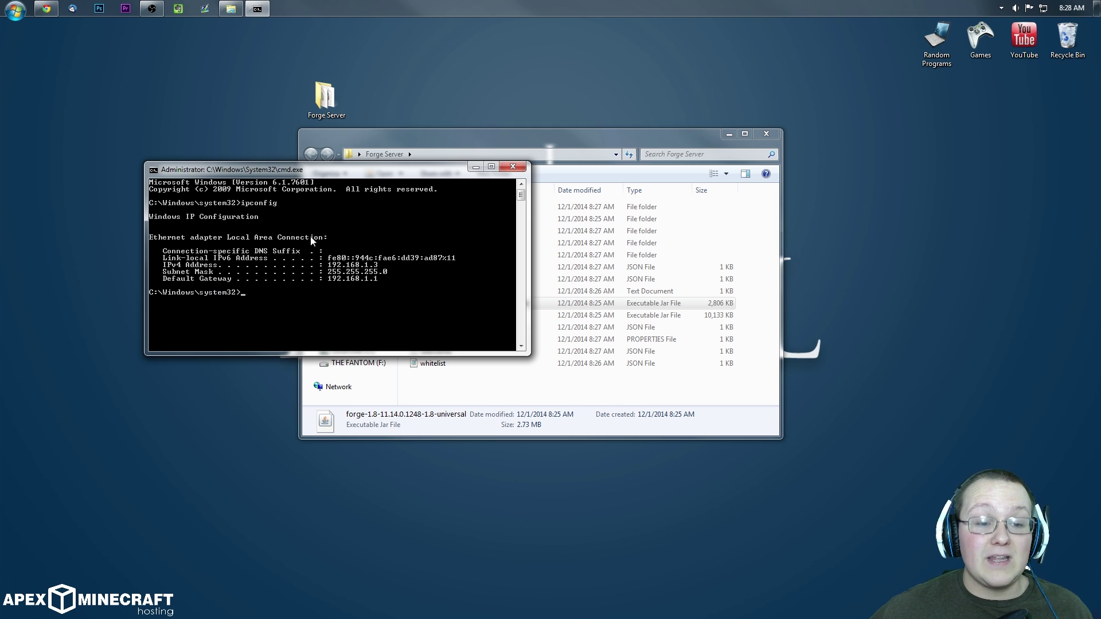
{"action": "left_click_drag", "start_coordinate": [305, 171], "coordinate": [182, 89]}
{"action": "left_click", "coordinate": [530, 140]}
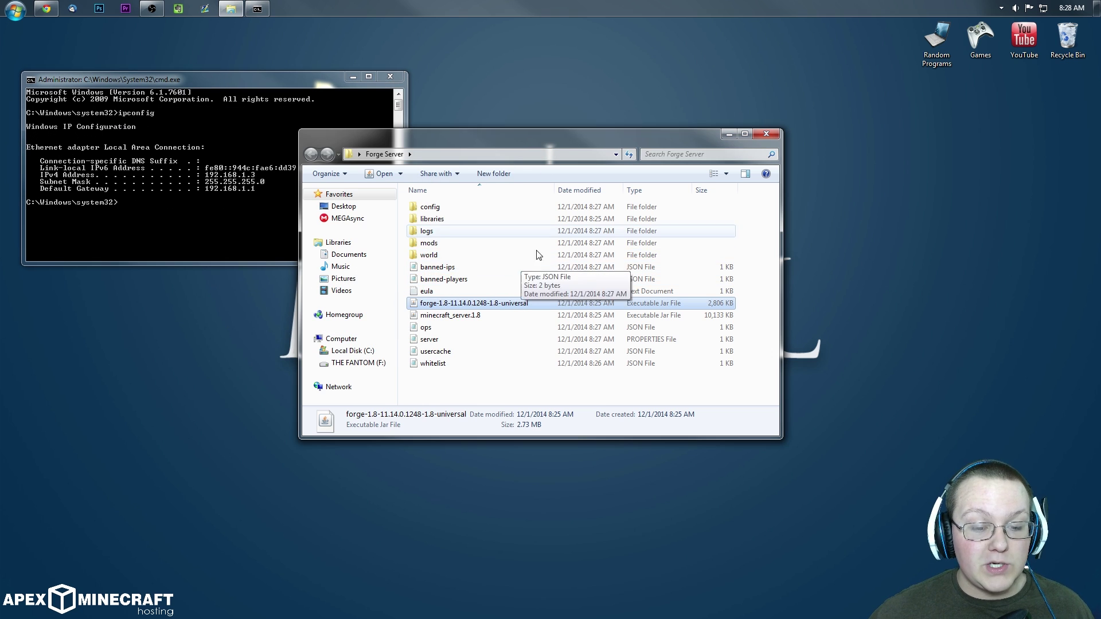
Step: Open server.properties from the Forge Server folder in Notepad
{"action": "left_click", "coordinate": [463, 338]}
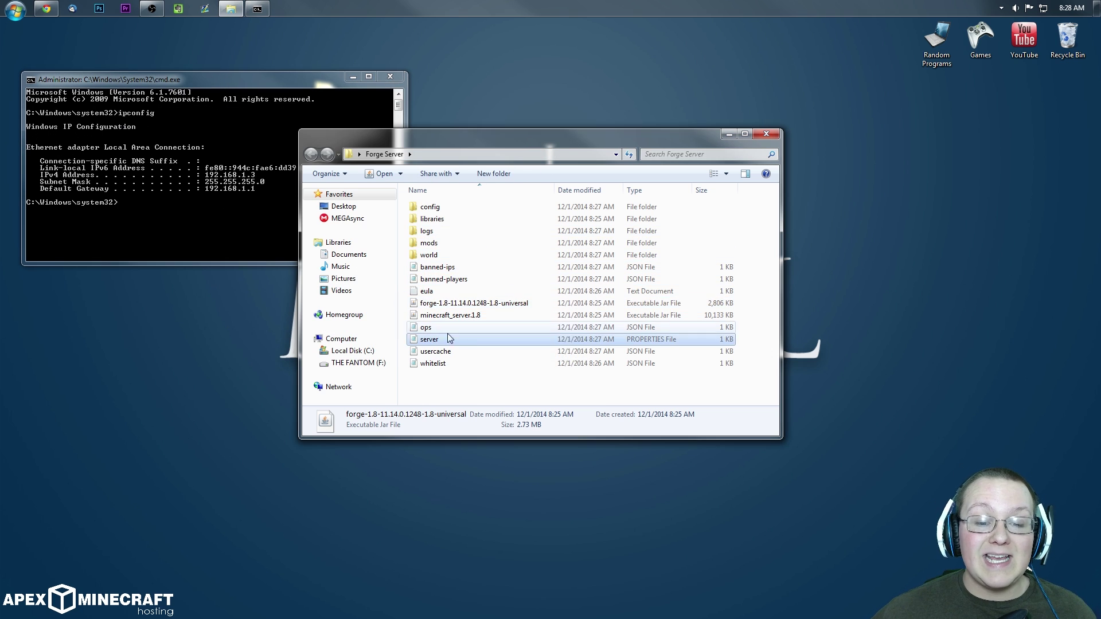
{"action": "right_click", "coordinate": [518, 340]}
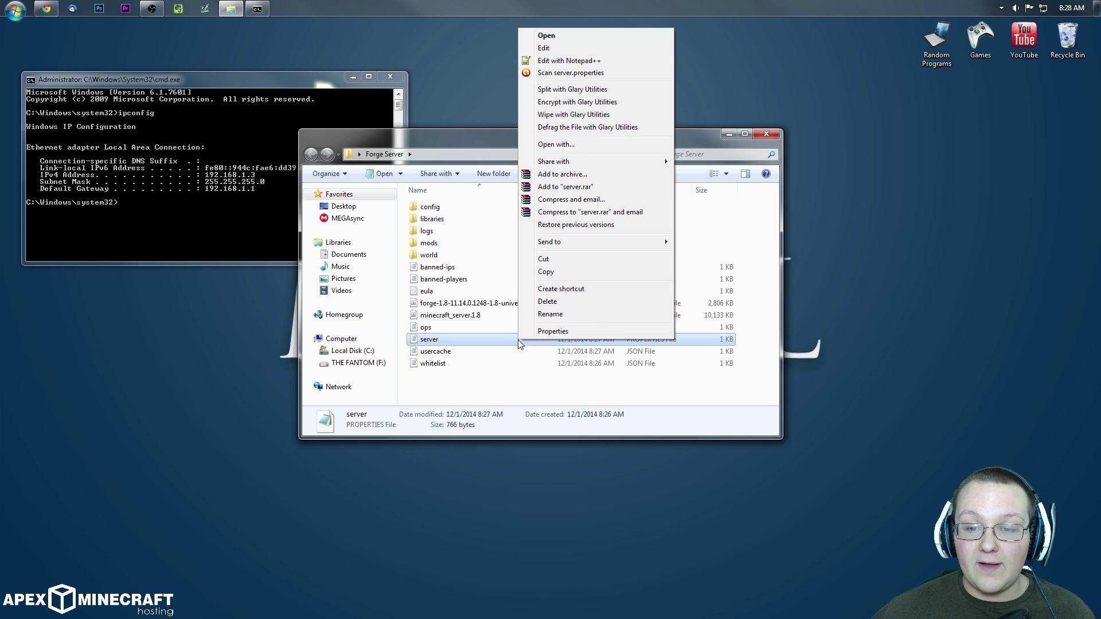
{"action": "left_click", "coordinate": [579, 143]}
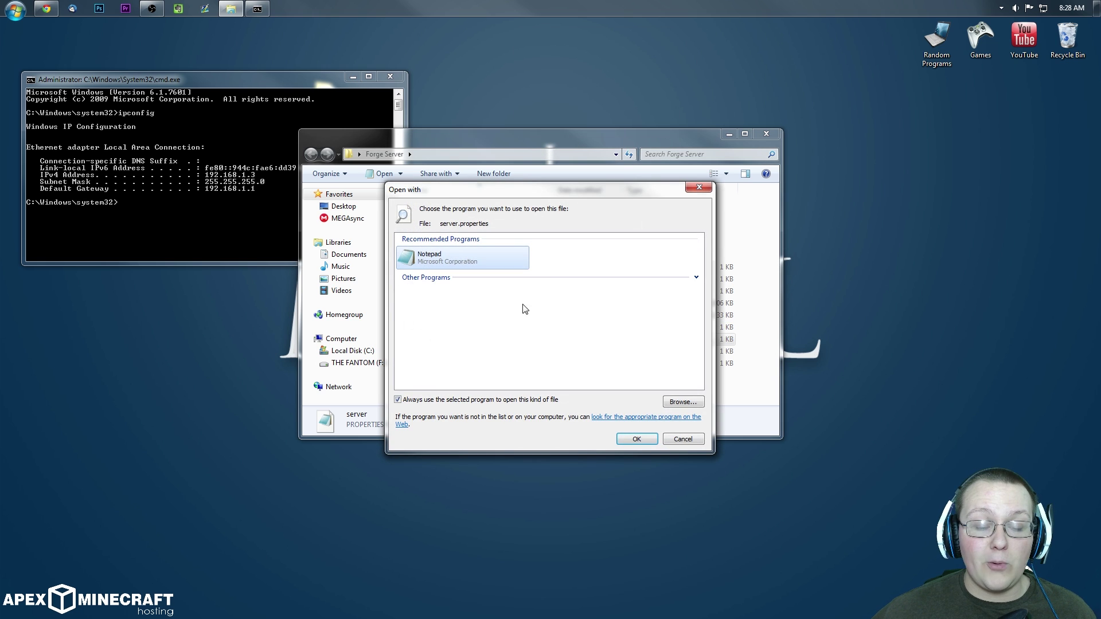
{"action": "double_click", "coordinate": [413, 268]}
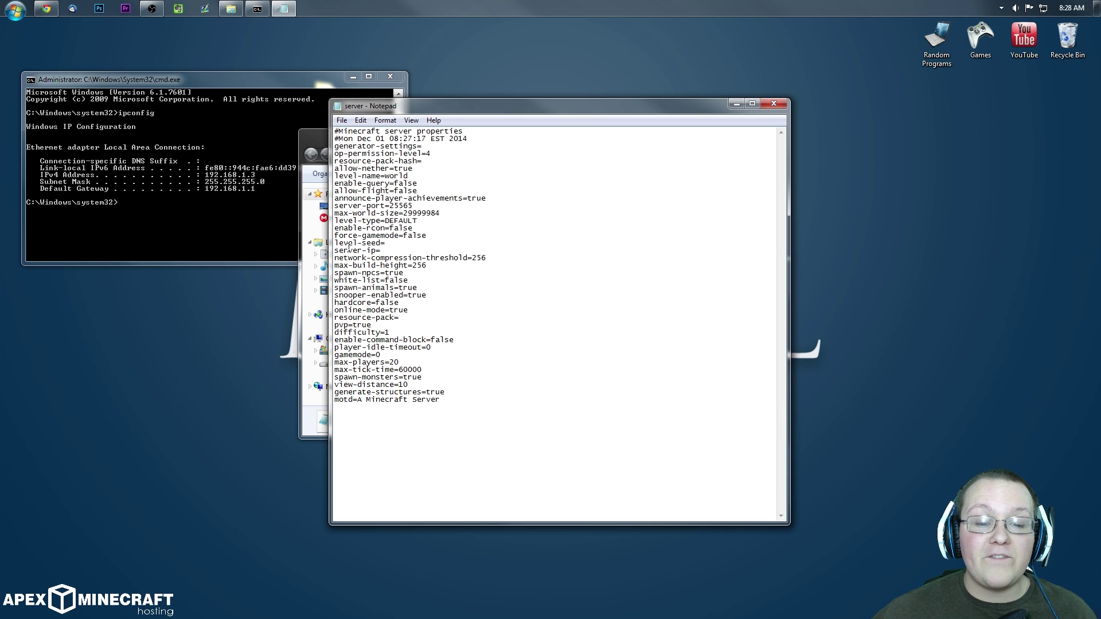
Step: Set server-ip=192.168.1.3, save the file, and close Notepad and the Forge Server folder
{"action": "left_click_drag", "start_coordinate": [381, 251], "coordinate": [335, 250]}
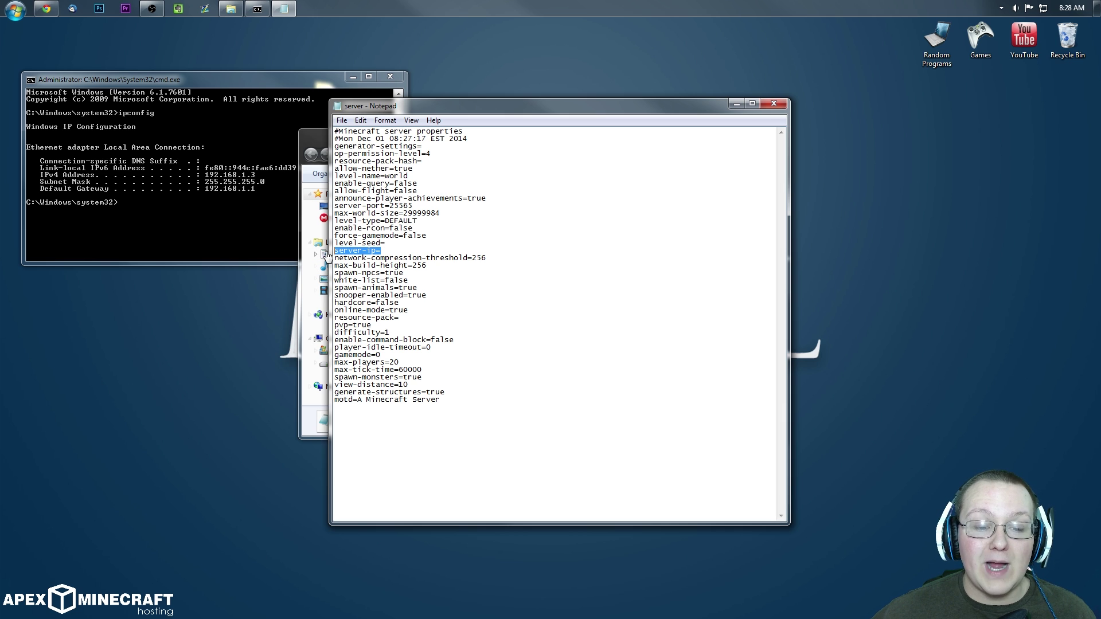
{"action": "left_click", "coordinate": [400, 245]}
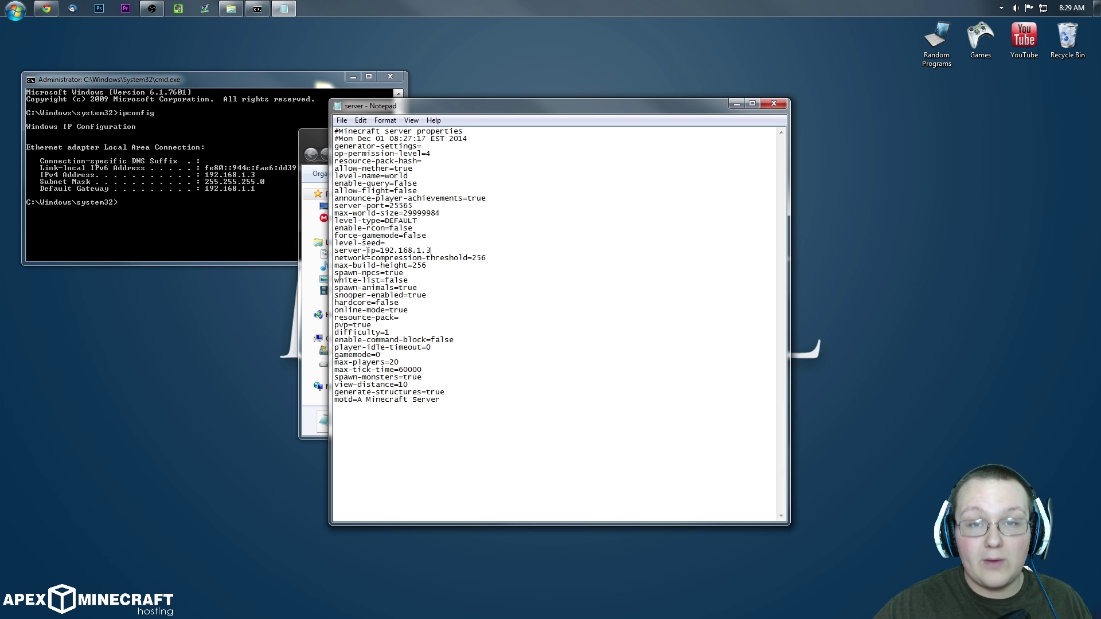
{"action": "left_click", "coordinate": [342, 120]}
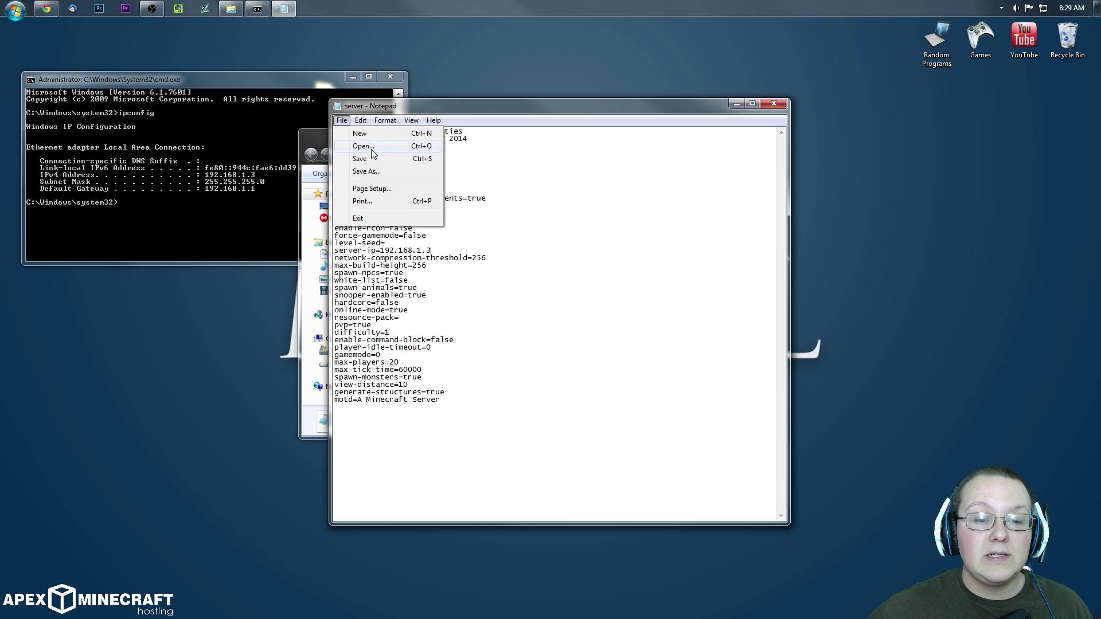
{"action": "left_click", "coordinate": [355, 157]}
{"action": "left_click", "coordinate": [774, 103]}
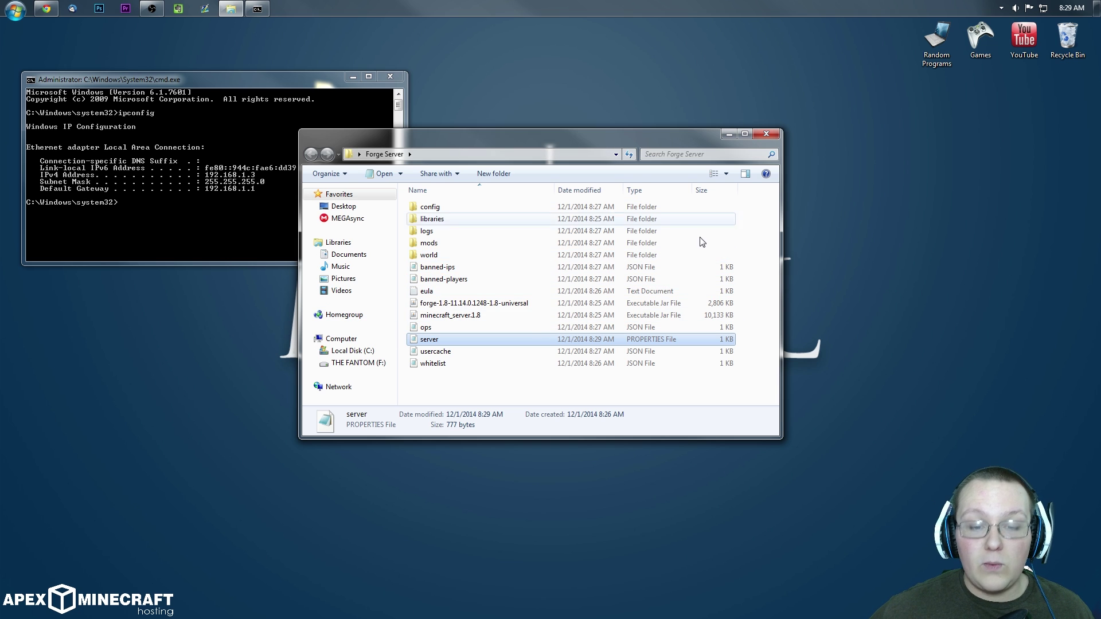
{"action": "left_click", "coordinate": [766, 134]}
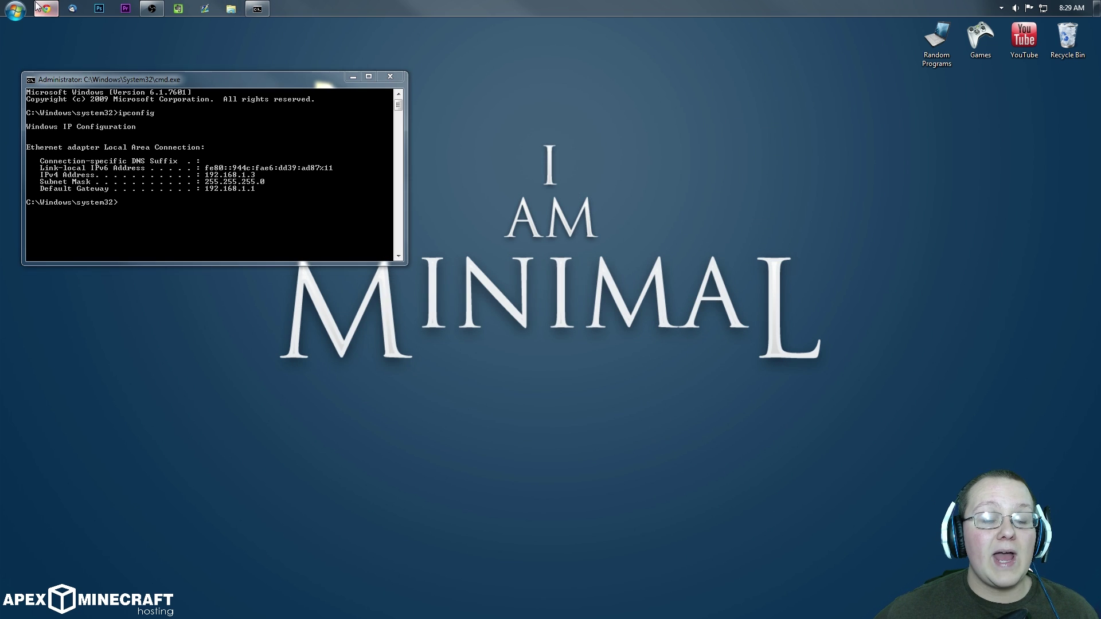
Step: Open the NetGear list on portforward.com's Router Passwords page
{"action": "left_click", "coordinate": [46, 8]}
{"action": "left_click", "coordinate": [165, 25]}
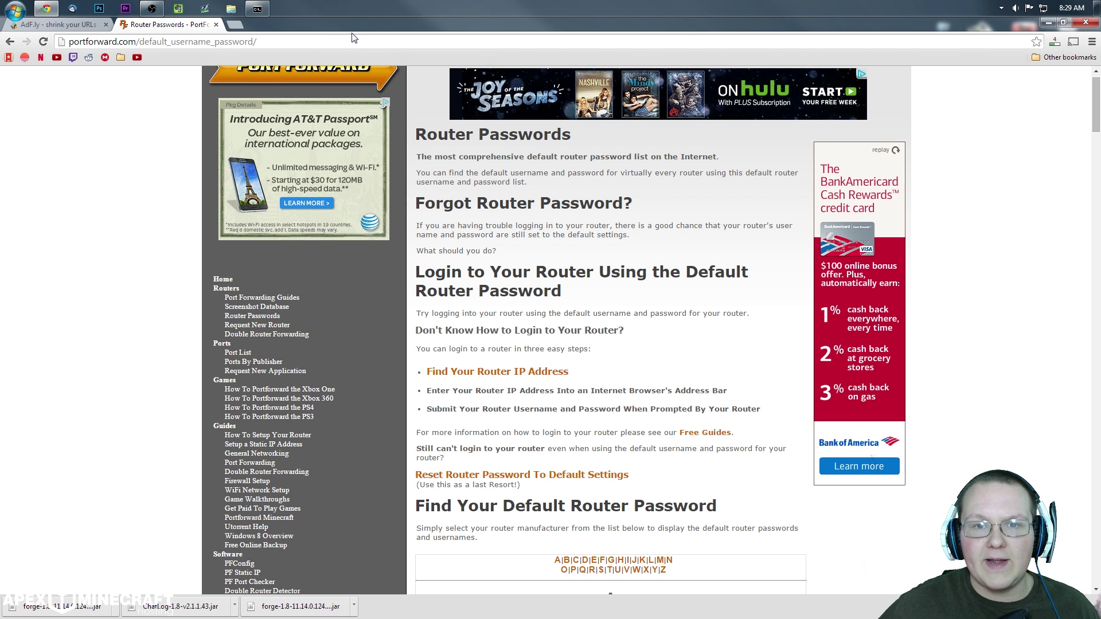
{"action": "scroll", "coordinate": [600, 227], "scroll_direction": "down", "scroll_amount": 8}
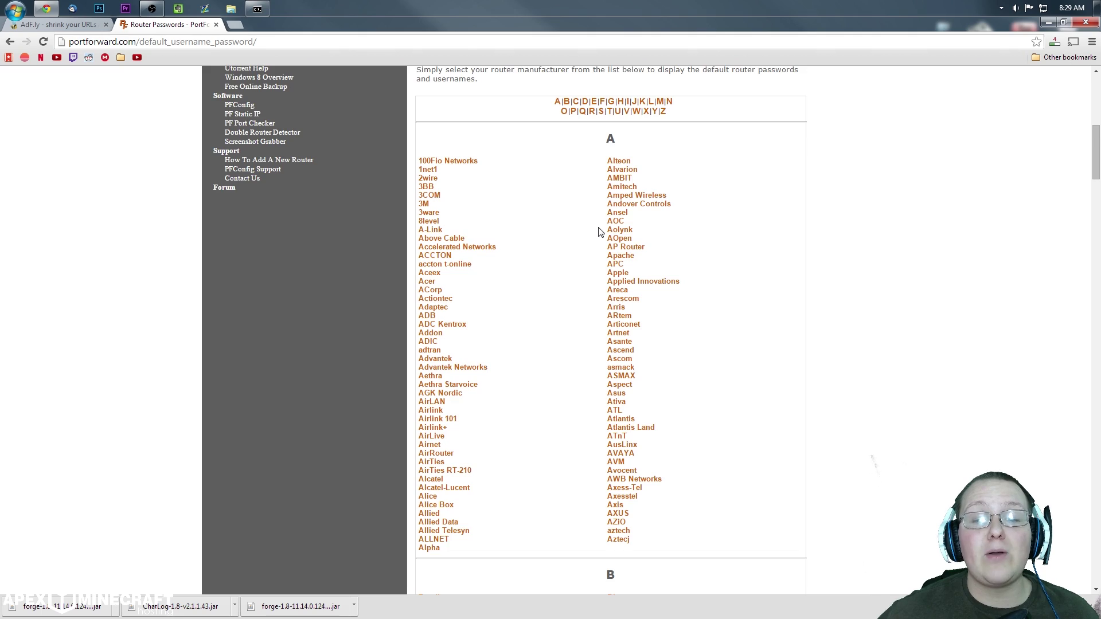
{"action": "scroll", "coordinate": [588, 224], "scroll_direction": "down", "scroll_amount": 8}
{"action": "scroll", "coordinate": [574, 206], "scroll_direction": "down", "scroll_amount": 9}
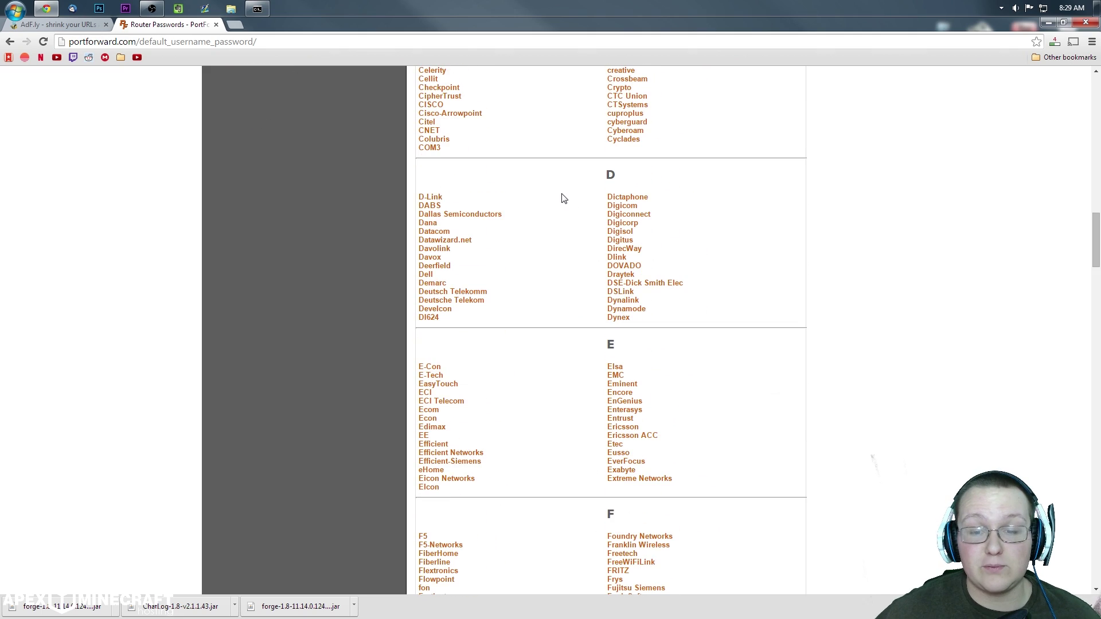
{"action": "scroll", "coordinate": [559, 204], "scroll_direction": "down", "scroll_amount": 15}
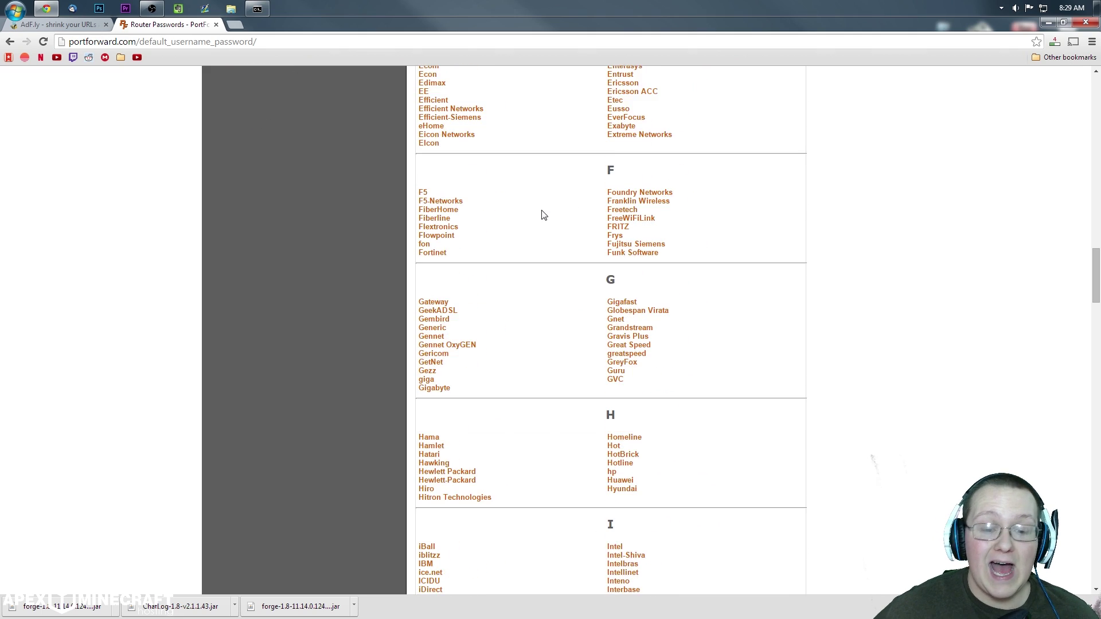
{"action": "scroll", "coordinate": [552, 206], "scroll_direction": "down", "scroll_amount": 10}
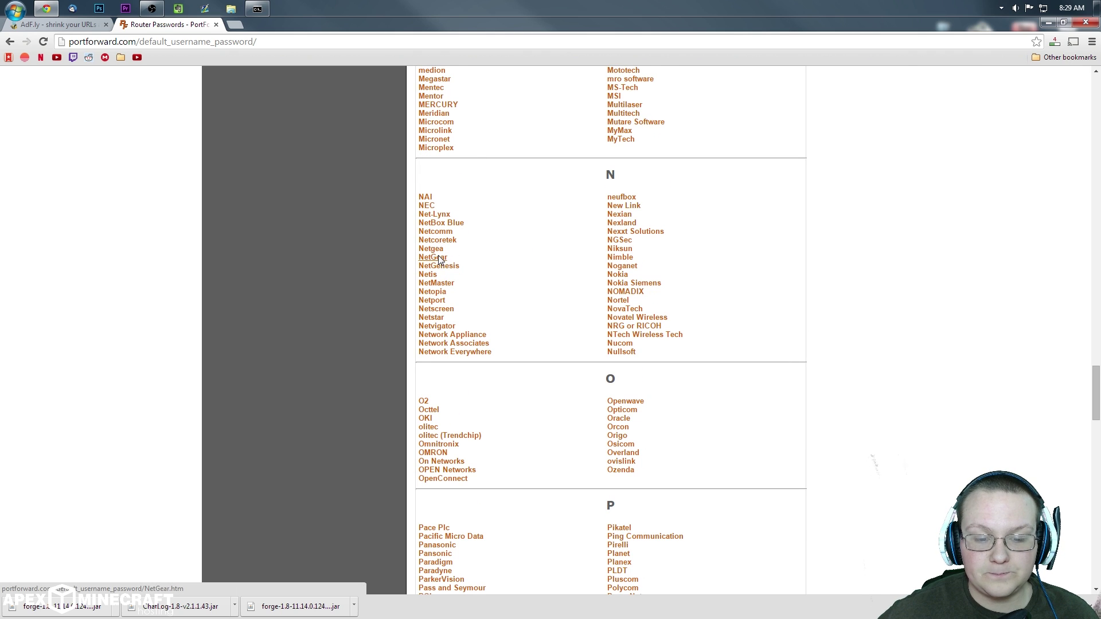
{"action": "left_click", "coordinate": [443, 258]}
Step: Find the WNDR3400 model in the NetGear password table and open a new browser tab
{"action": "scroll", "coordinate": [547, 212], "scroll_direction": "down", "scroll_amount": 18}
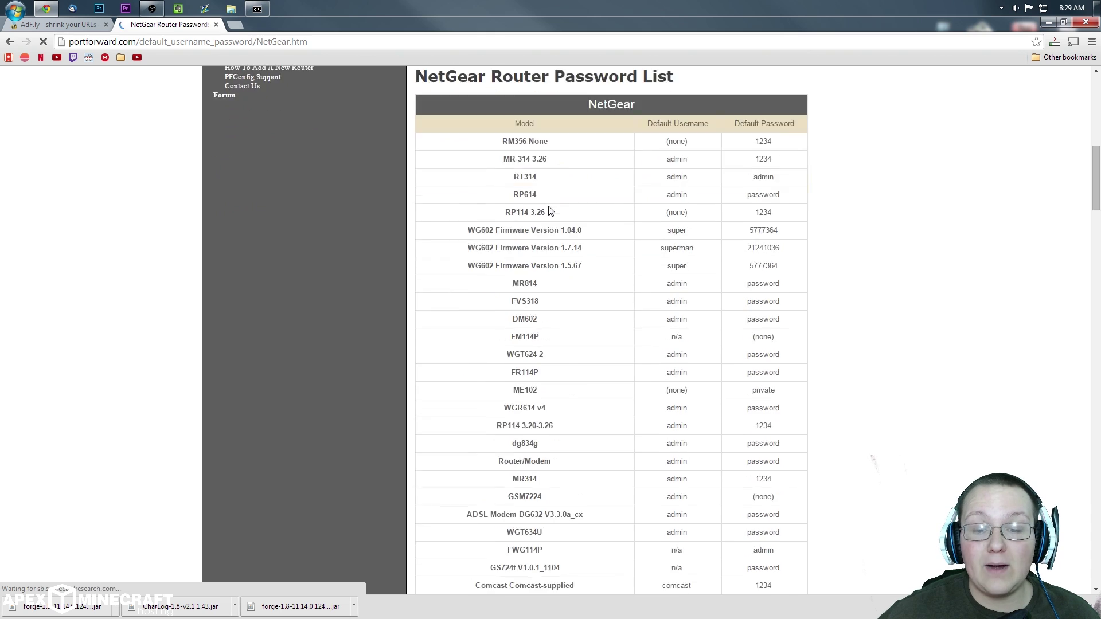
{"action": "scroll", "coordinate": [548, 205], "scroll_direction": "down", "scroll_amount": 15}
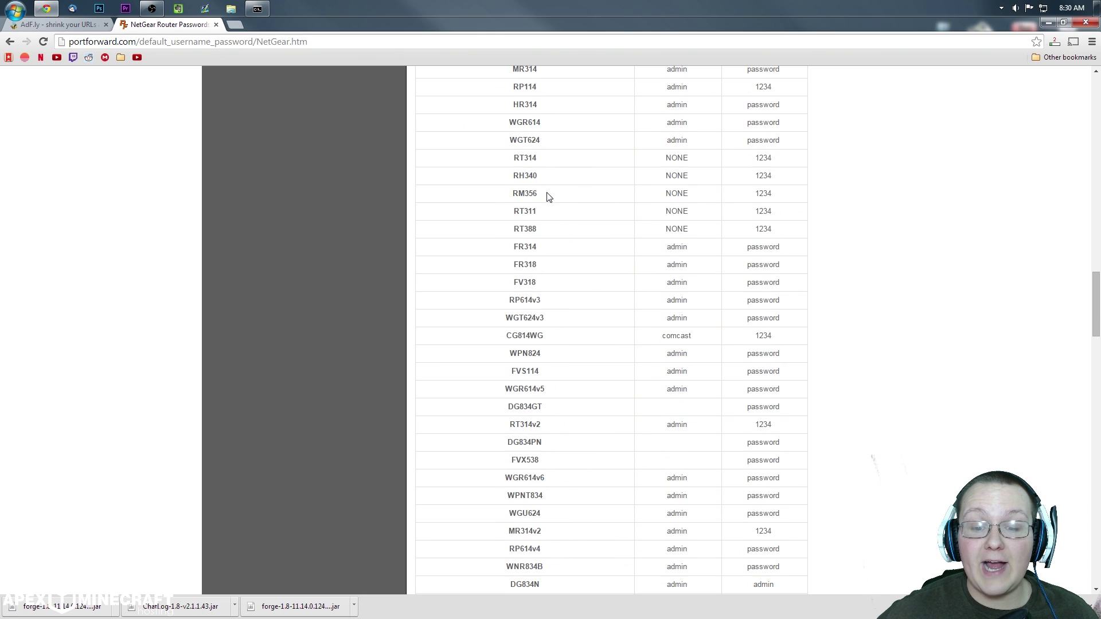
{"action": "scroll", "coordinate": [547, 199], "scroll_direction": "down", "scroll_amount": 4}
{"action": "scroll", "coordinate": [547, 196], "scroll_direction": "down", "scroll_amount": 9}
{"action": "scroll", "coordinate": [534, 221], "scroll_direction": "up", "scroll_amount": 1}
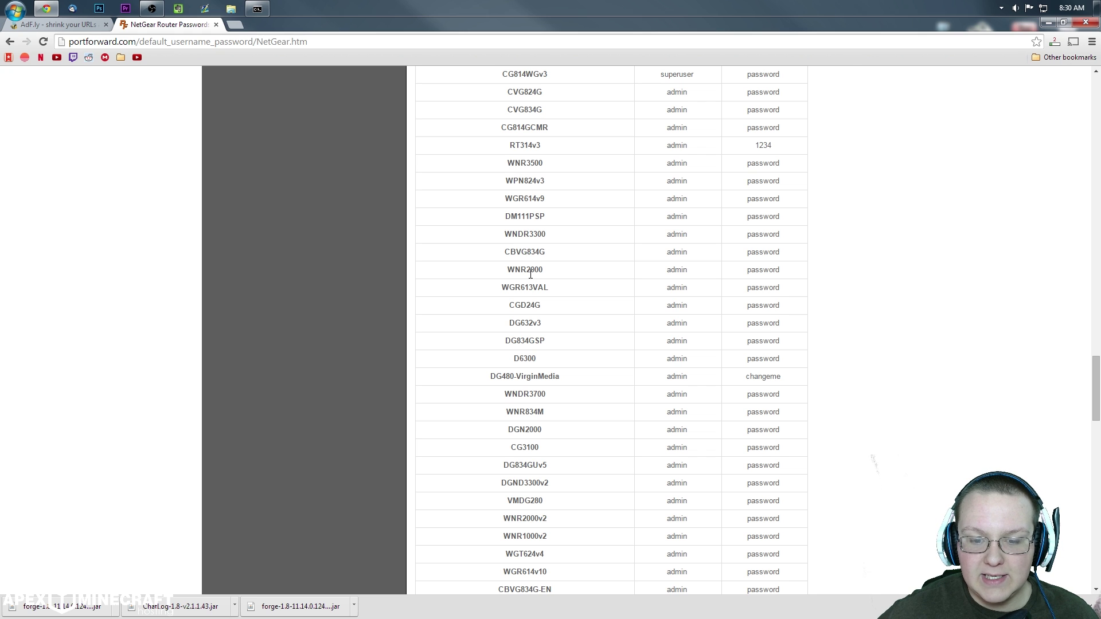
{"action": "scroll", "coordinate": [533, 271], "scroll_direction": "down", "scroll_amount": 7}
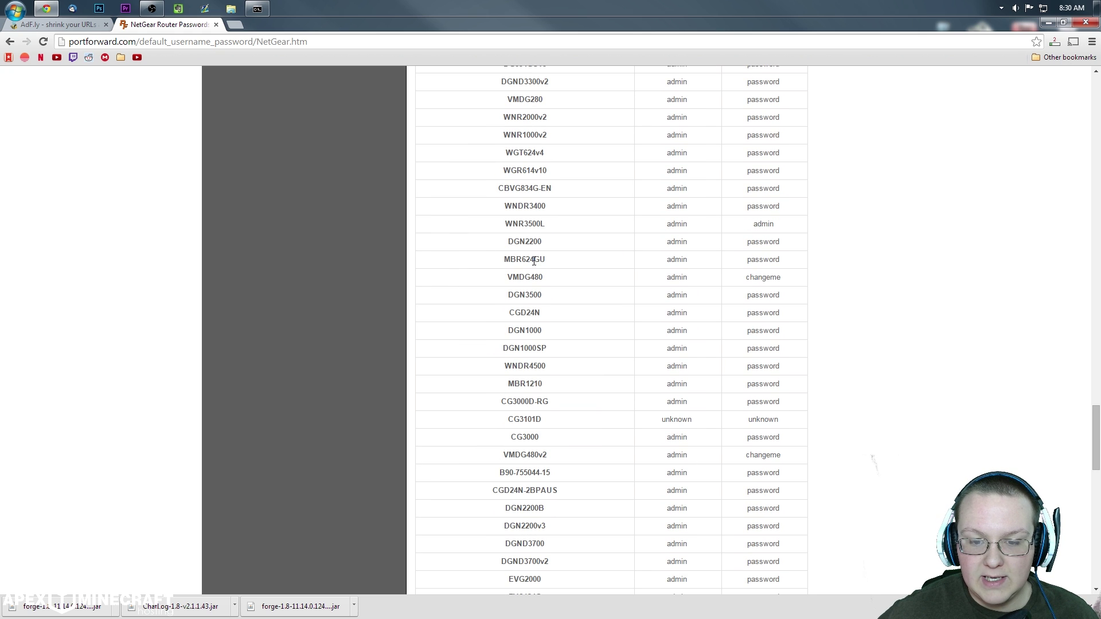
{"action": "left_click_drag", "start_coordinate": [553, 209], "coordinate": [503, 209]}
{"action": "left_click", "coordinate": [504, 209]}
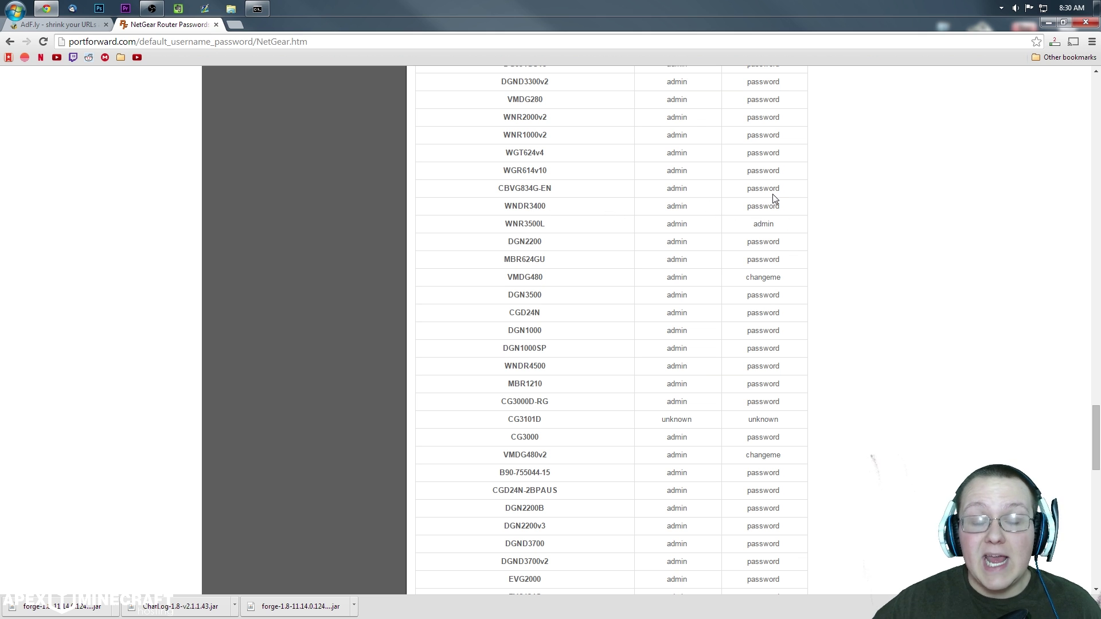
{"action": "scroll", "coordinate": [596, 109], "scroll_direction": "up", "scroll_amount": 3}
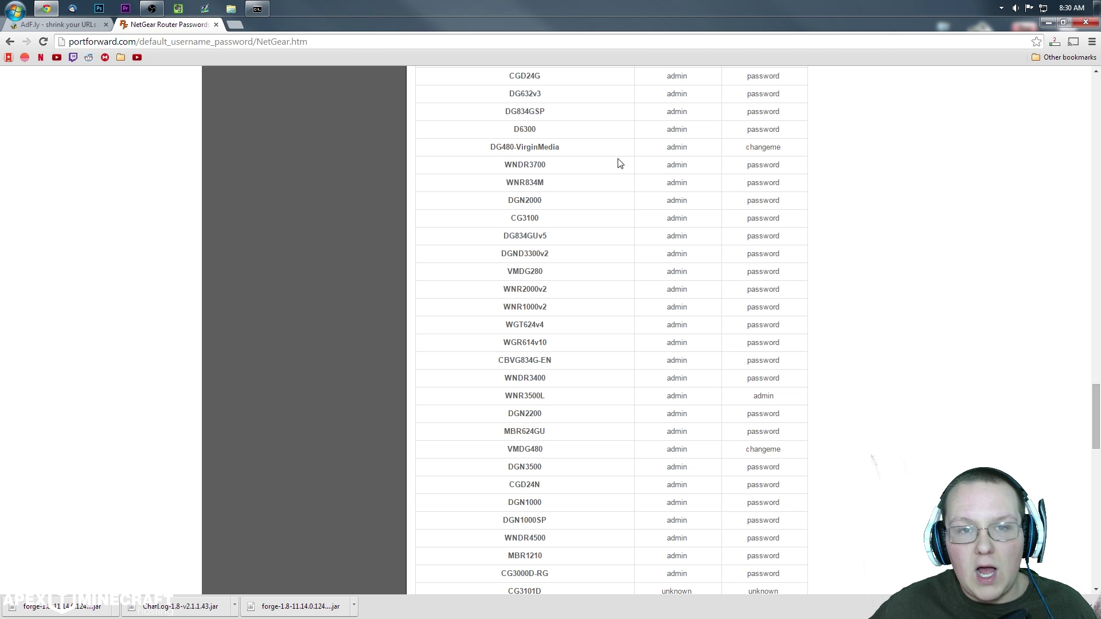
{"action": "left_click", "coordinate": [238, 27]}
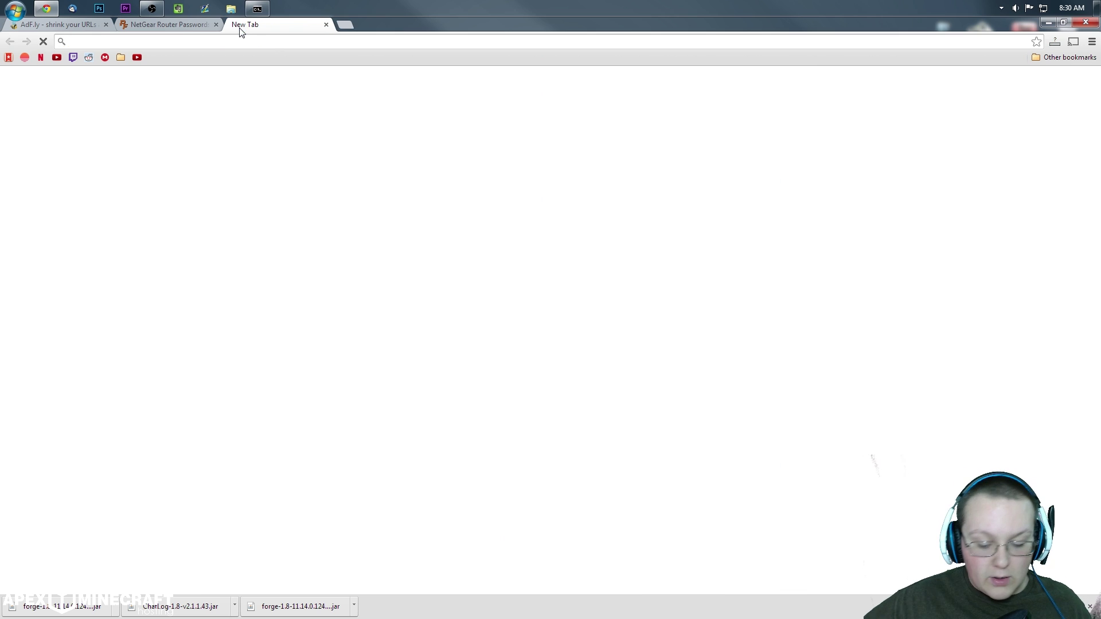
Step: Check the gateway in the ipconfig output and load 192.168.1.1 in the new tab
{"action": "left_click", "coordinate": [265, 9]}
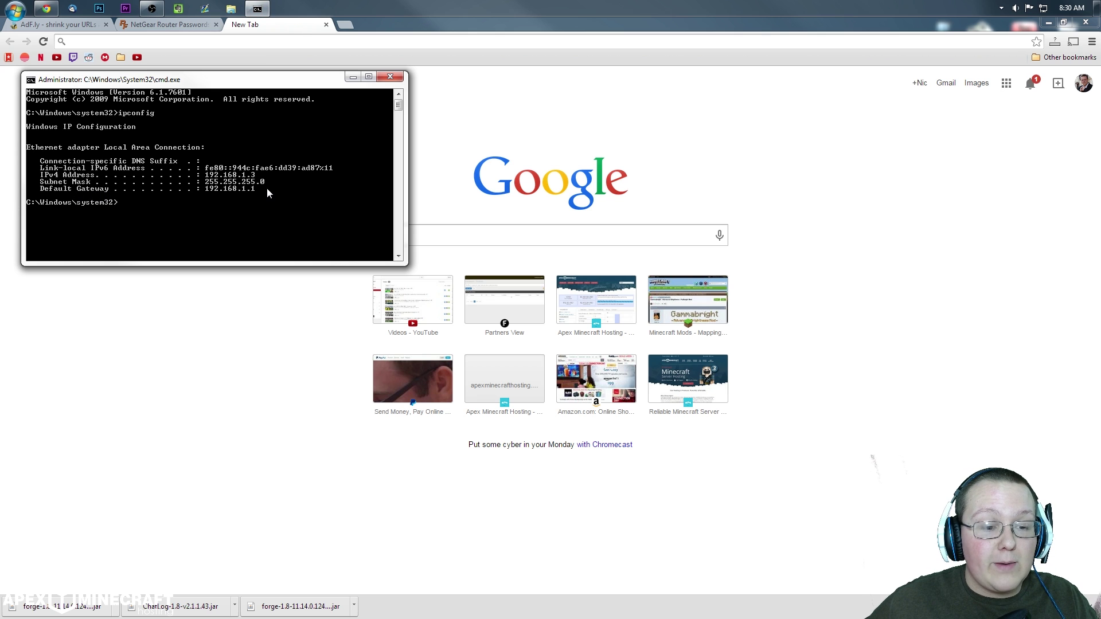
{"action": "left_click", "coordinate": [257, 41]}
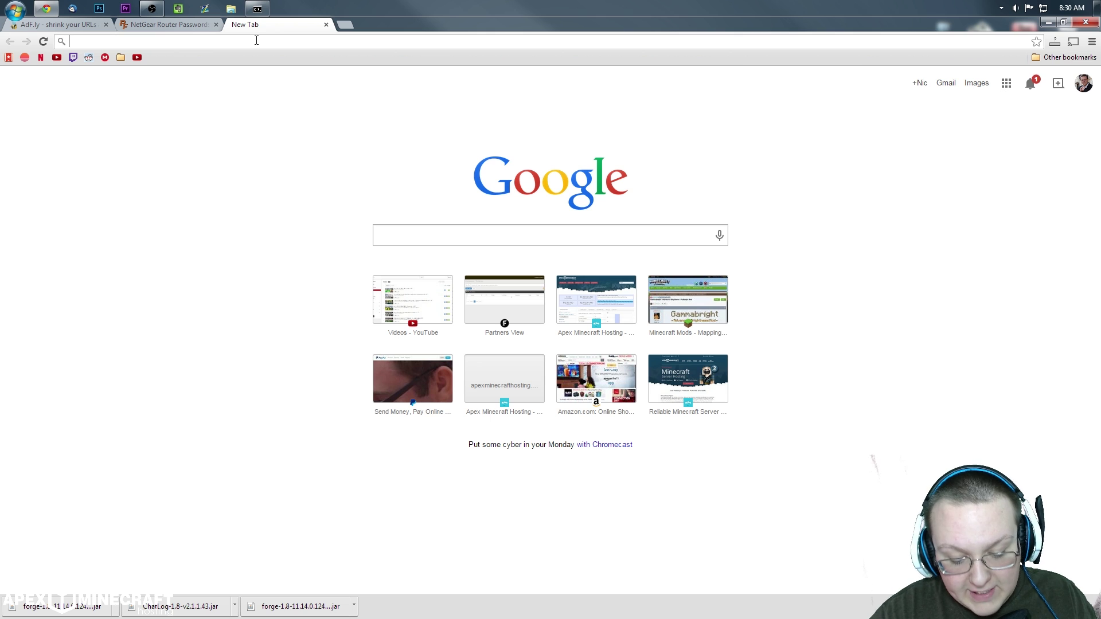
{"action": "type", "text": "192."}
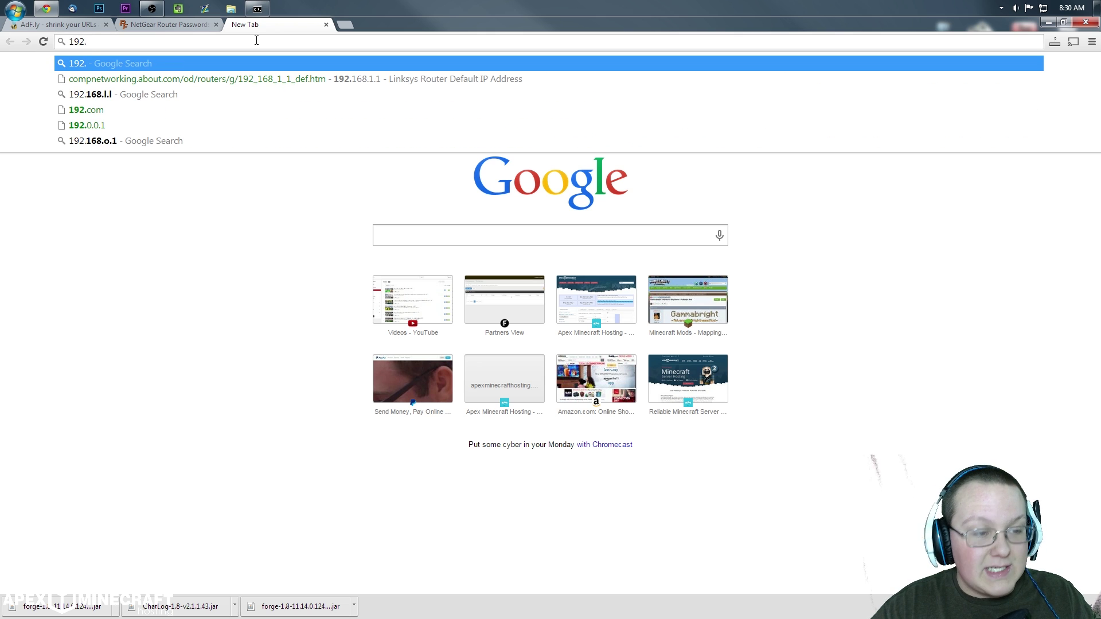
{"action": "type", "text": "16"}
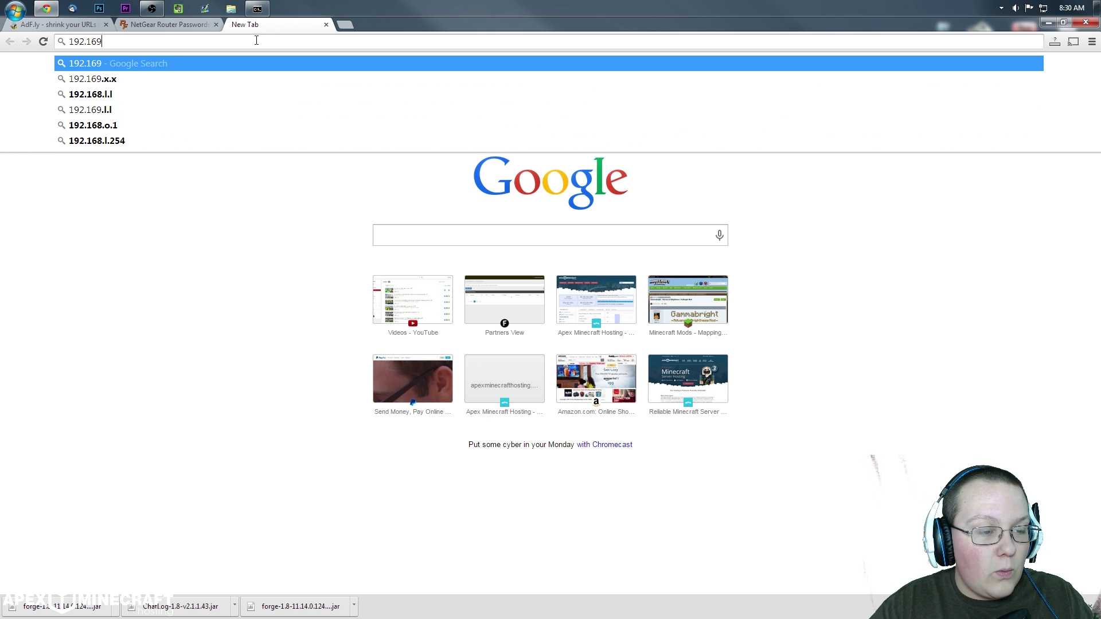
{"action": "type", "text": "8.1.1"}
{"action": "key", "text": "Return"}
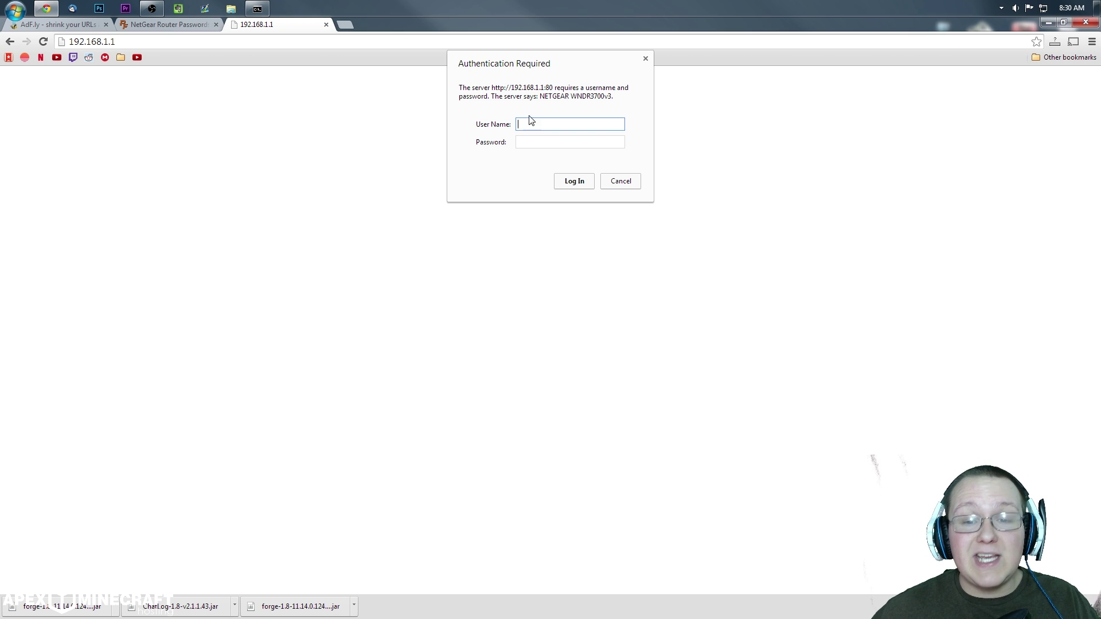
Step: Copy the default NetGear username from the password list, then return to the login page's password field
{"action": "left_click", "coordinate": [161, 24]}
{"action": "scroll", "coordinate": [499, 189], "scroll_direction": "up", "scroll_amount": 1}
{"action": "scroll", "coordinate": [540, 194], "scroll_direction": "down", "scroll_amount": 1}
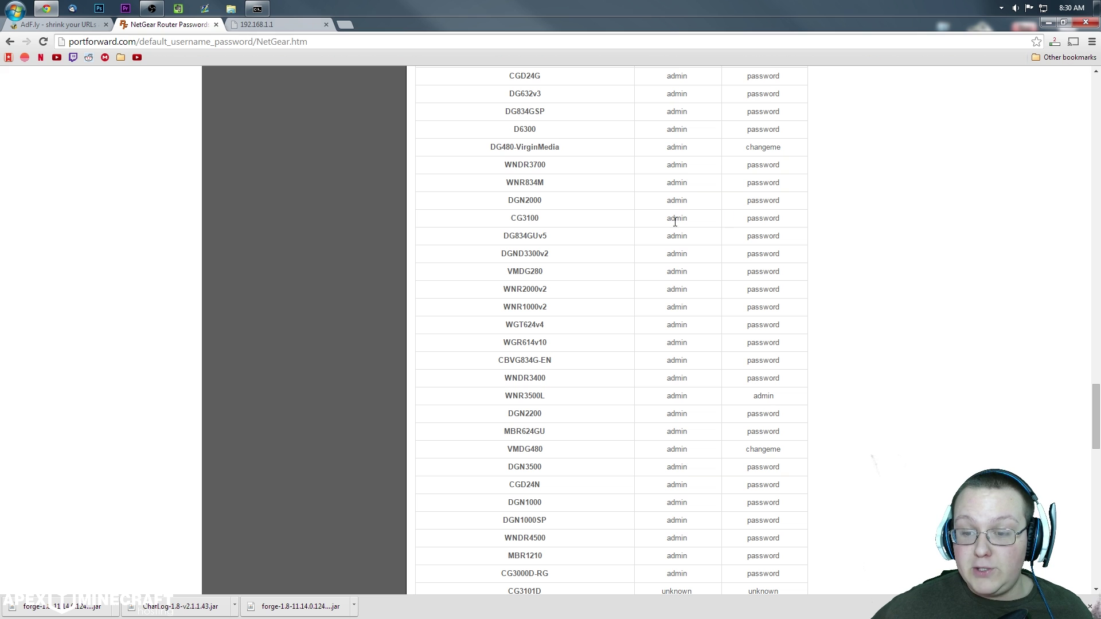
{"action": "double_click", "coordinate": [686, 200]}
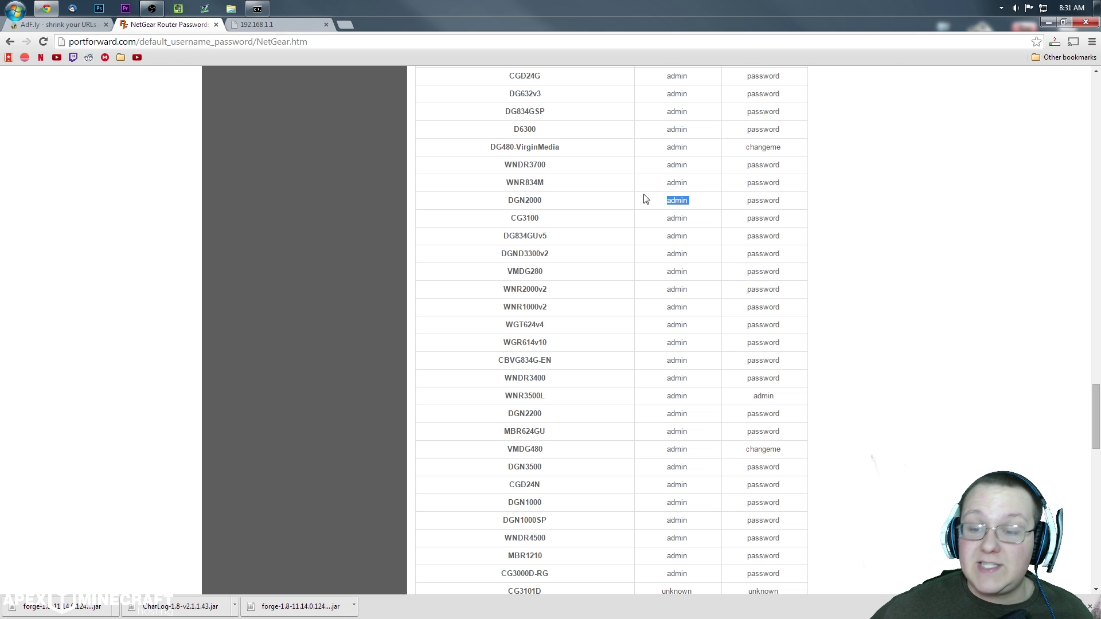
{"action": "key", "text": "ctrl+Tab"}
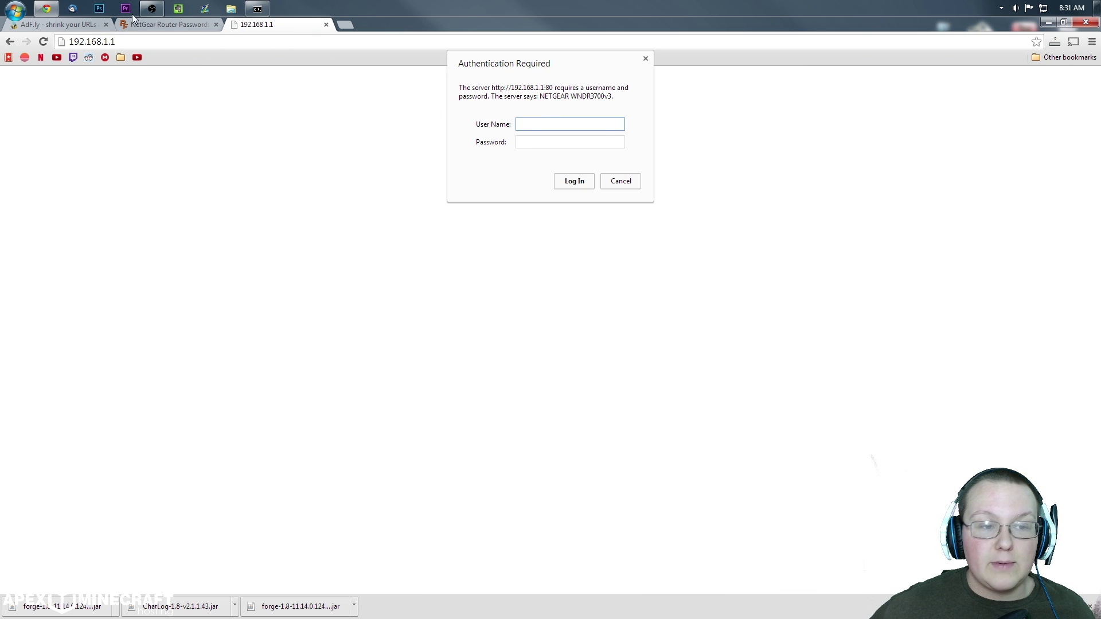
{"action": "left_click", "coordinate": [535, 142]}
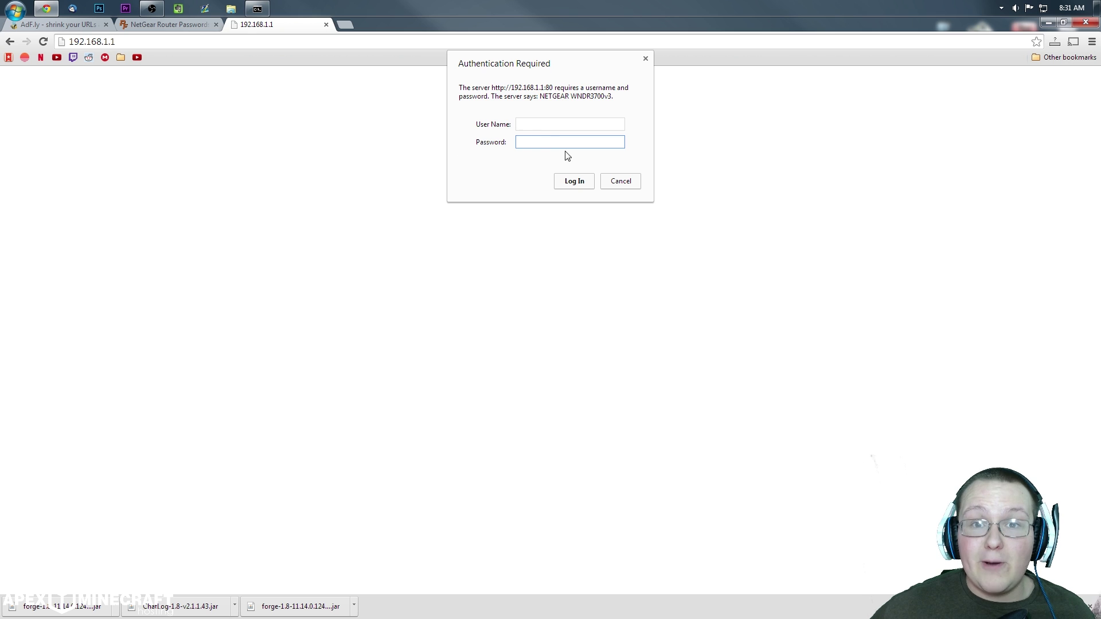
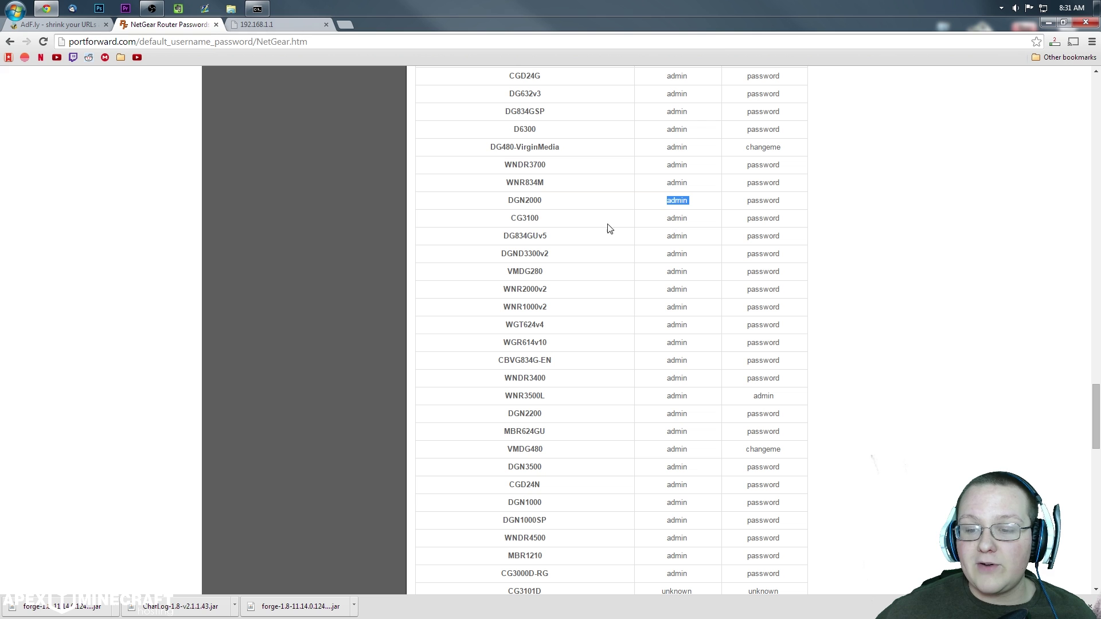
Step: Sign in to the router at 192.168.1.1 with the administrator user name and password, and save the password in Chrome
{"action": "left_click", "coordinate": [263, 25]}
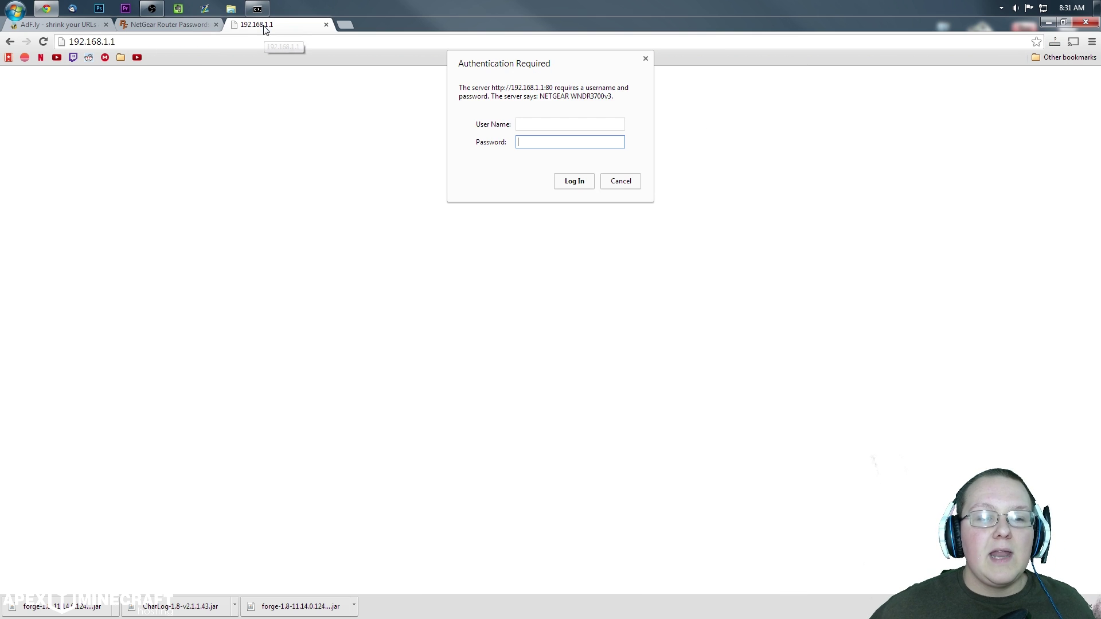
{"action": "left_click", "coordinate": [523, 124]}
{"action": "type", "text": "admin"}
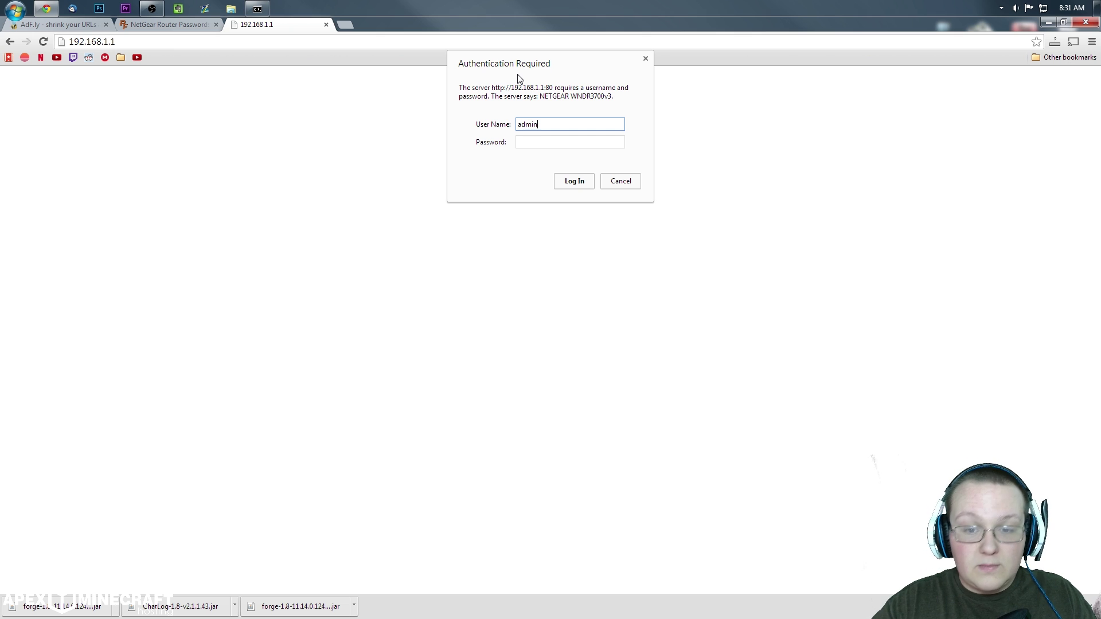
{"action": "key", "text": "Tab"}
{"action": "type", "text": "password"}
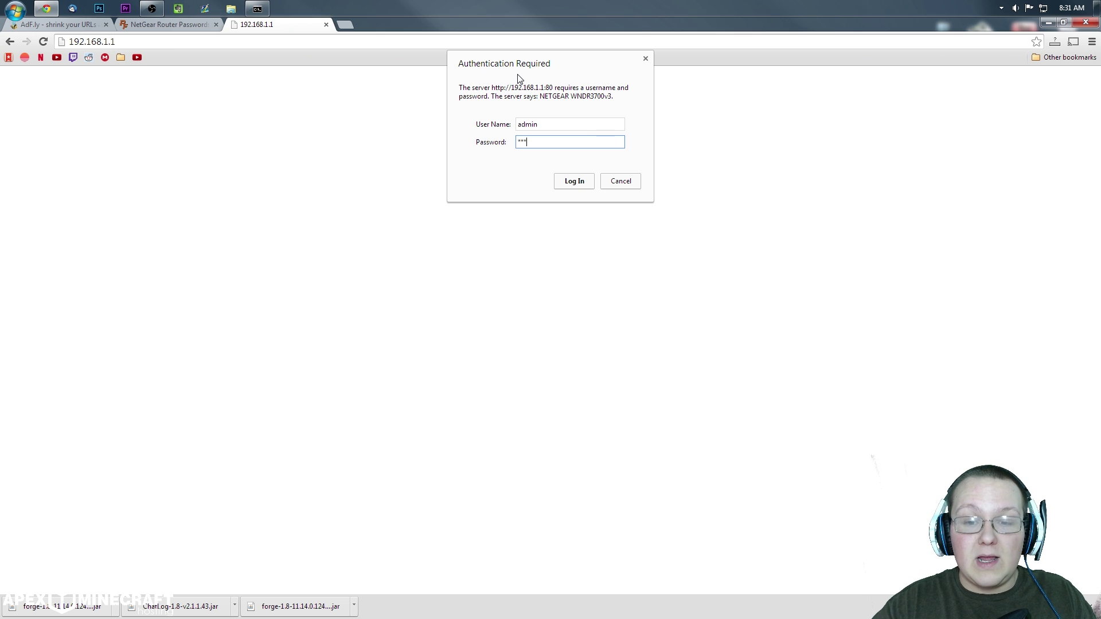
{"action": "key", "text": "Return"}
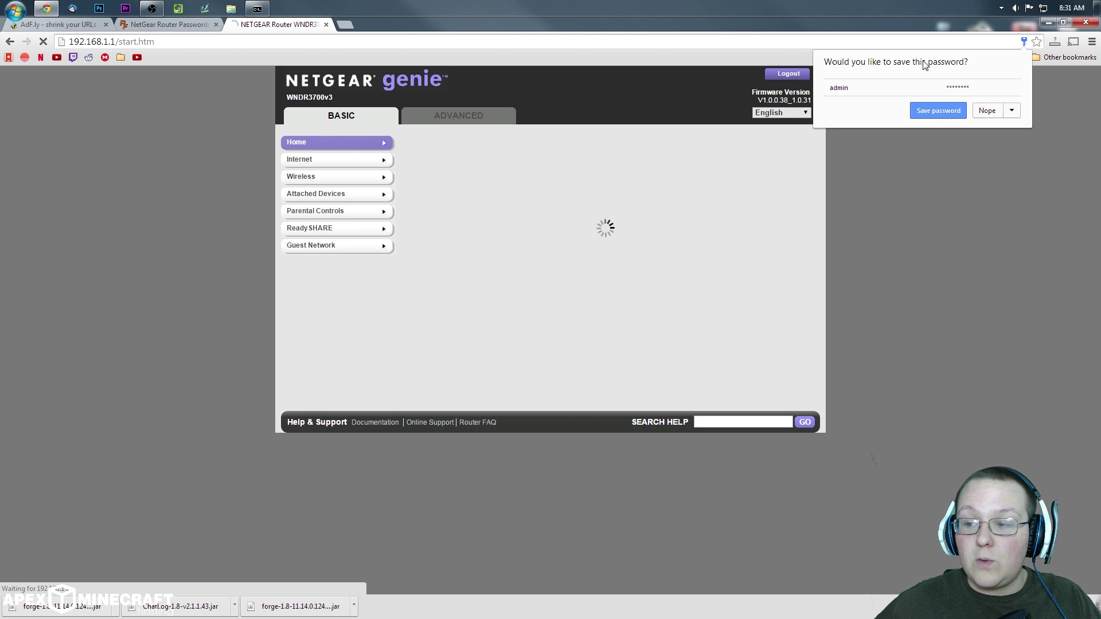
{"action": "left_click", "coordinate": [938, 110]}
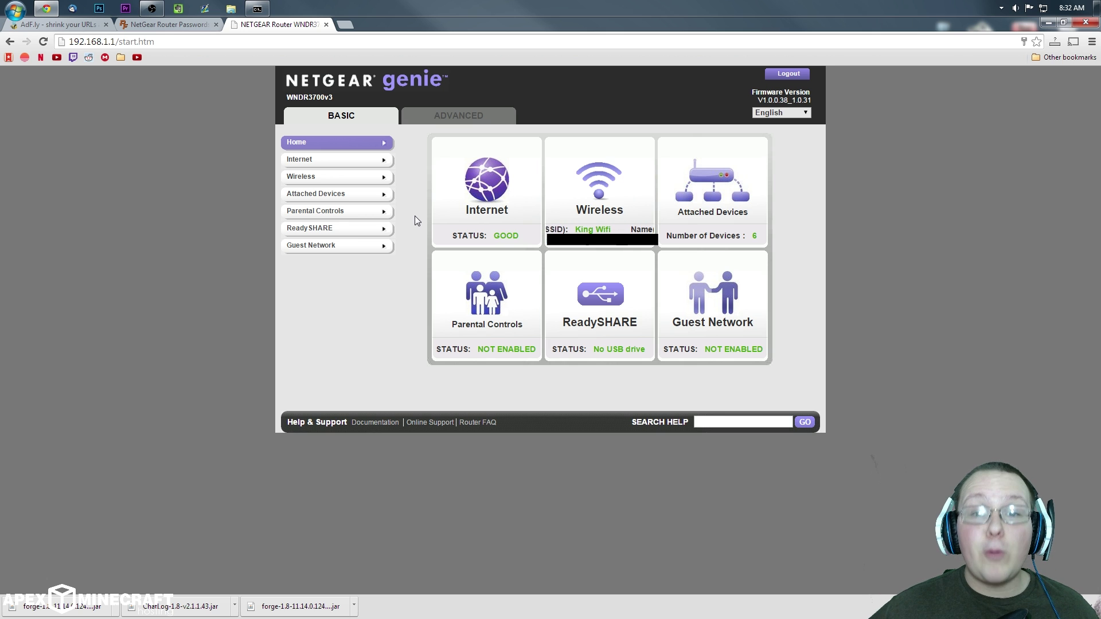
Step: Switch to the ADVANCED tab and expand Advanced Setup in the left menu
{"action": "left_click", "coordinate": [469, 117]}
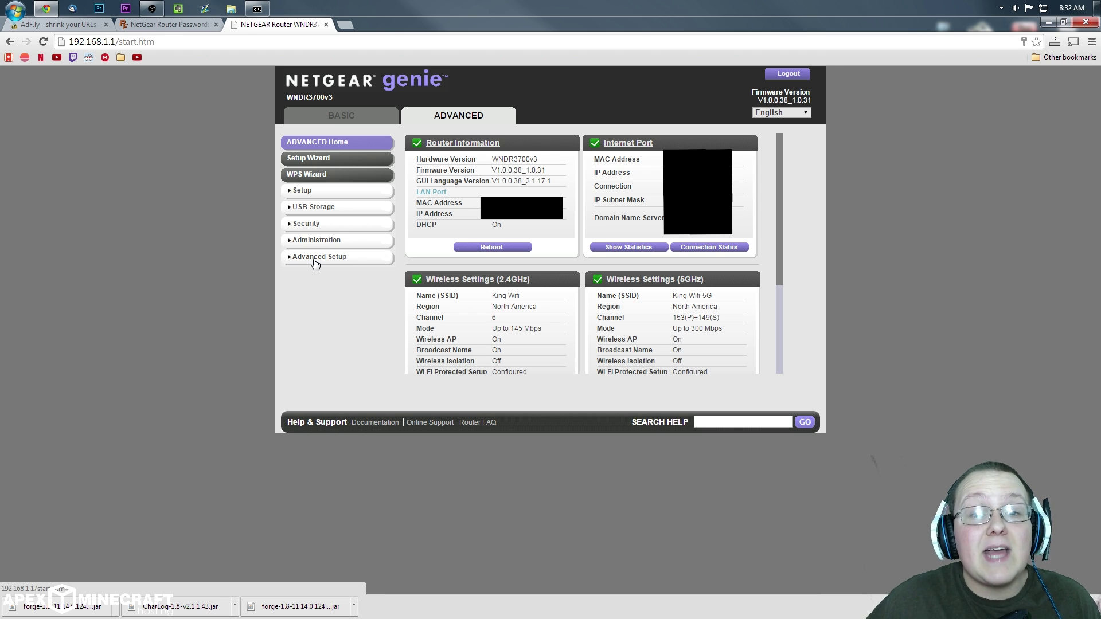
{"action": "left_click", "coordinate": [315, 262]}
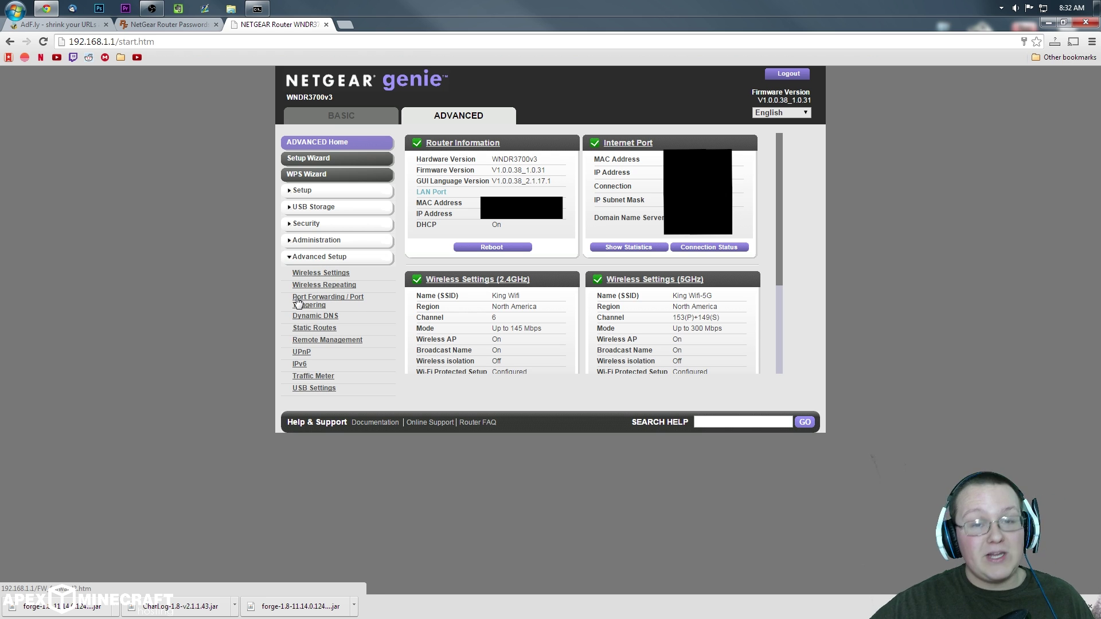
Step: Open Port Forwarding / Port Triggering and start a new custom service
{"action": "left_click", "coordinate": [298, 302]}
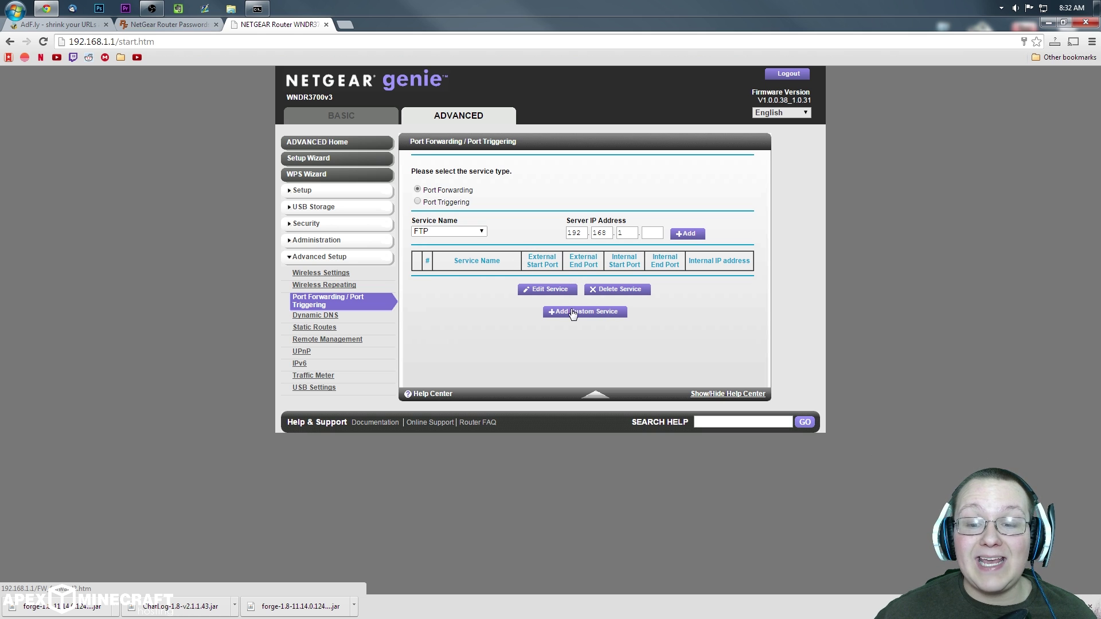
{"action": "left_click", "coordinate": [610, 312]}
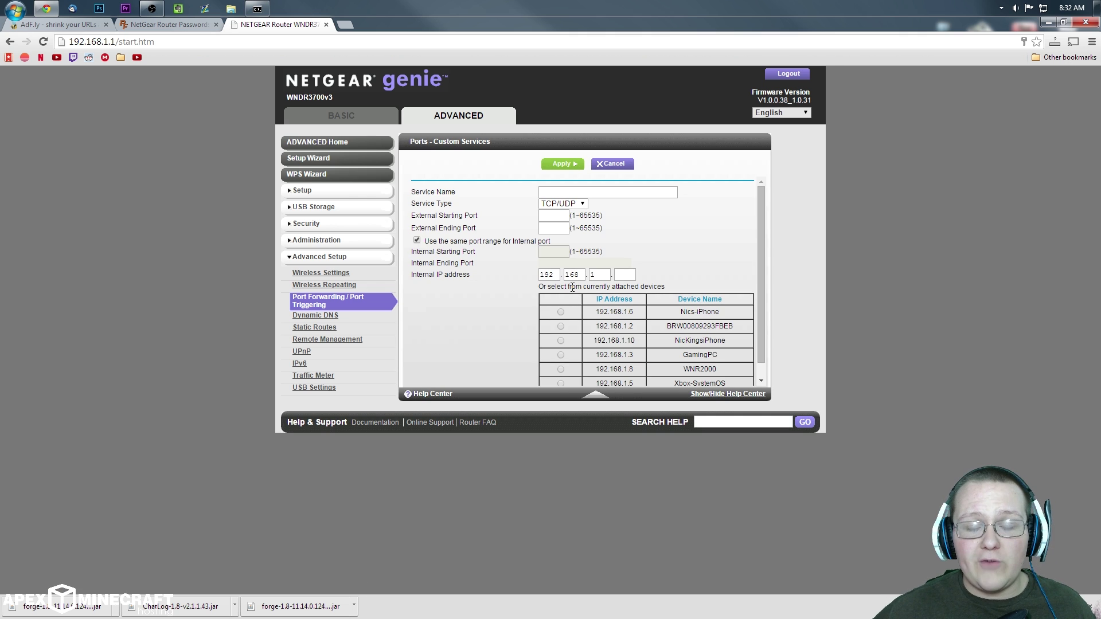
Step: Name the custom service 'Minecraft' and keep TCP/UDP as its protocol
{"action": "left_click", "coordinate": [628, 189]}
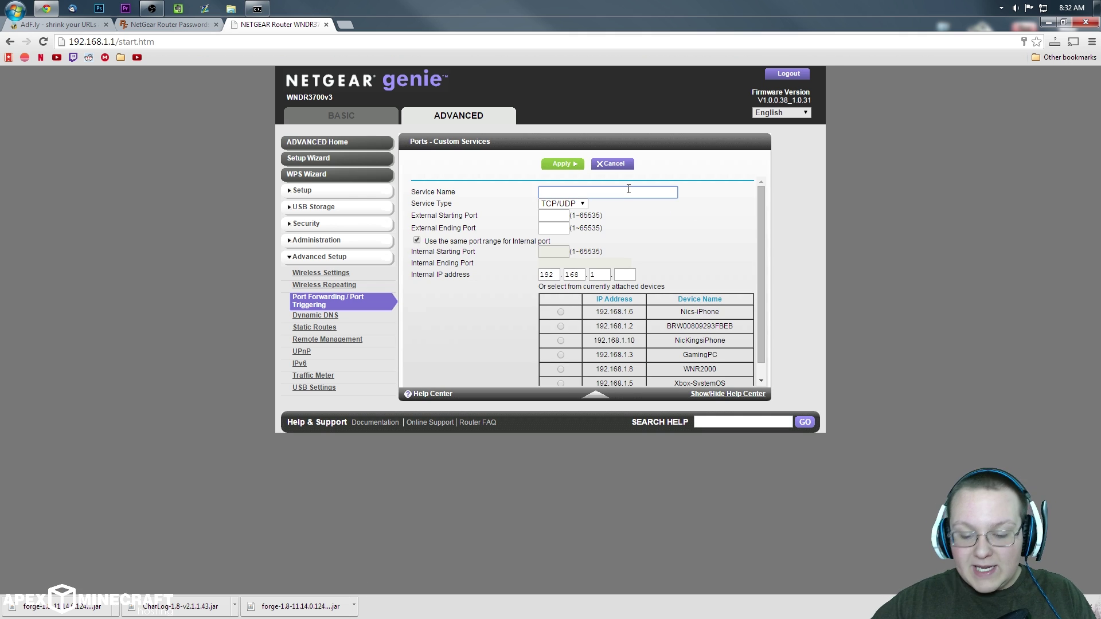
{"action": "type", "text": "Minecraft"}
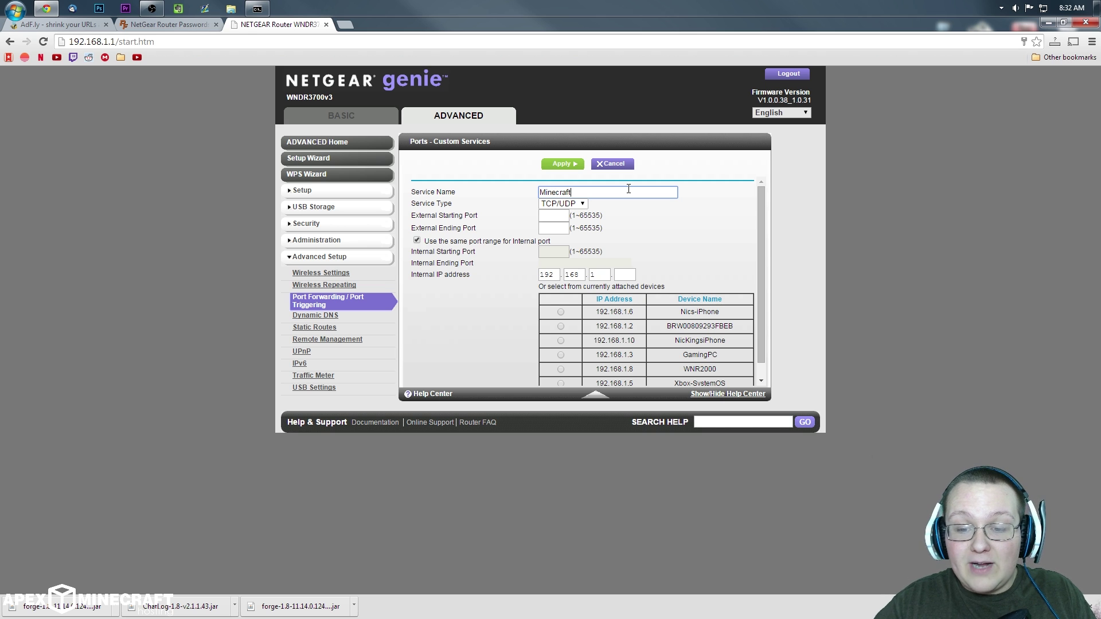
{"action": "left_click", "coordinate": [555, 204]}
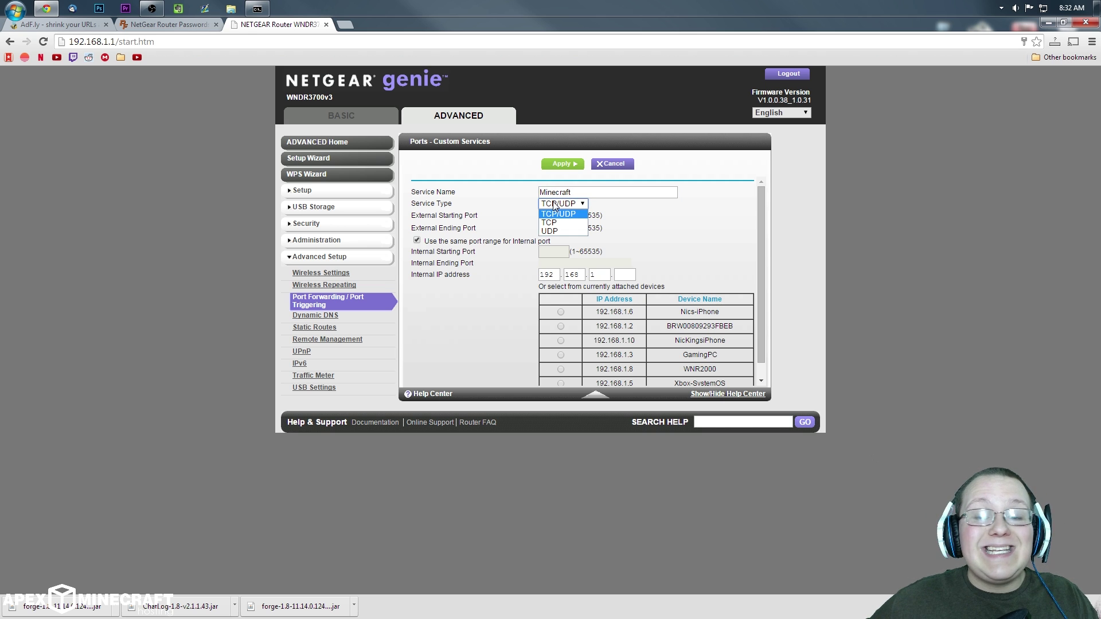
{"action": "left_click", "coordinate": [580, 213]}
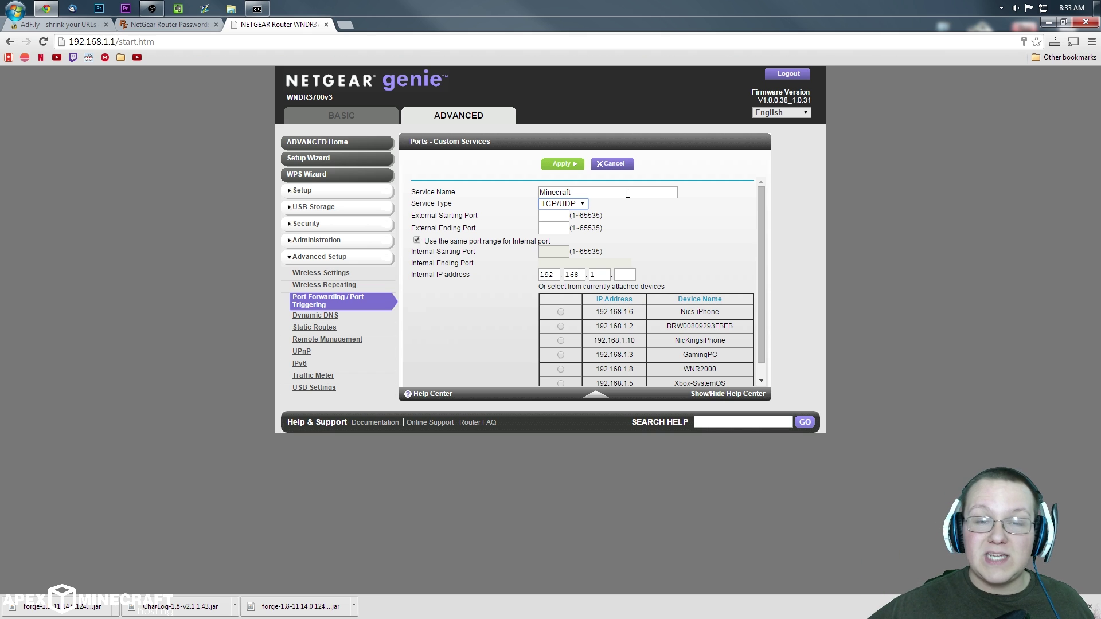
{"action": "left_click", "coordinate": [551, 204]}
{"action": "left_click", "coordinate": [568, 214]}
Step: Set external starting and ending ports to 25565, then view the PC's IP in ipconfig
{"action": "left_click", "coordinate": [559, 215]}
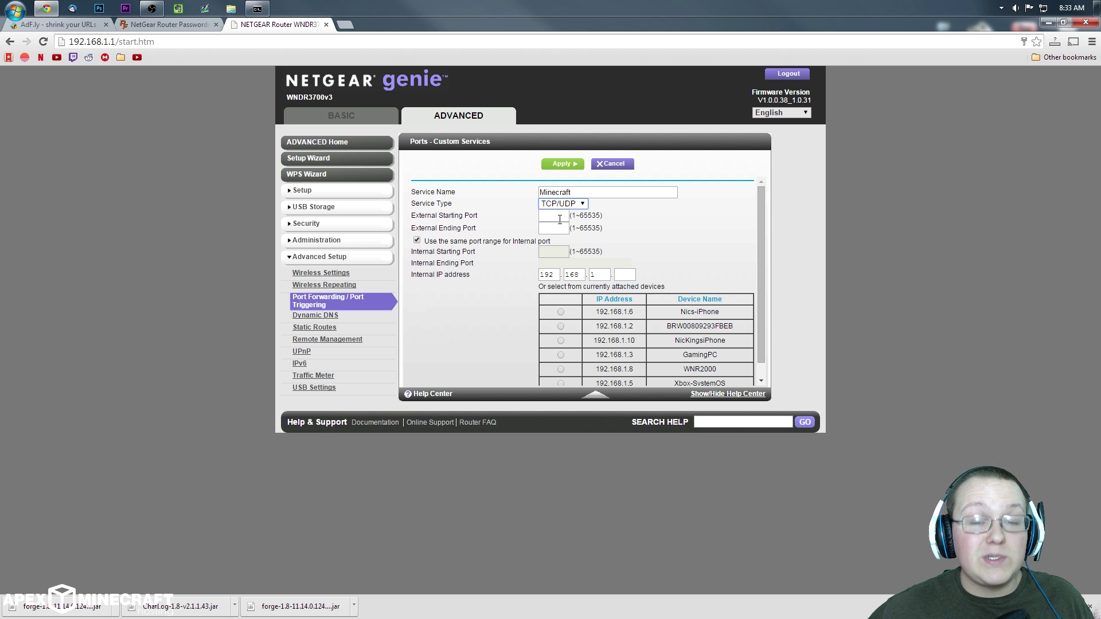
{"action": "left_click", "coordinate": [560, 220]}
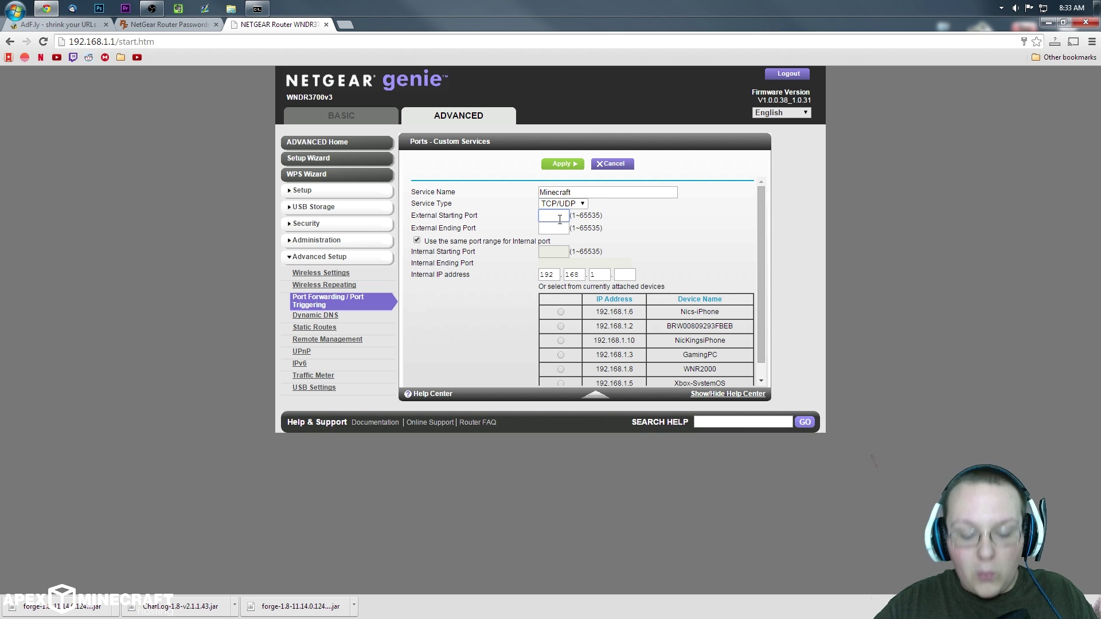
{"action": "type", "text": "25565"}
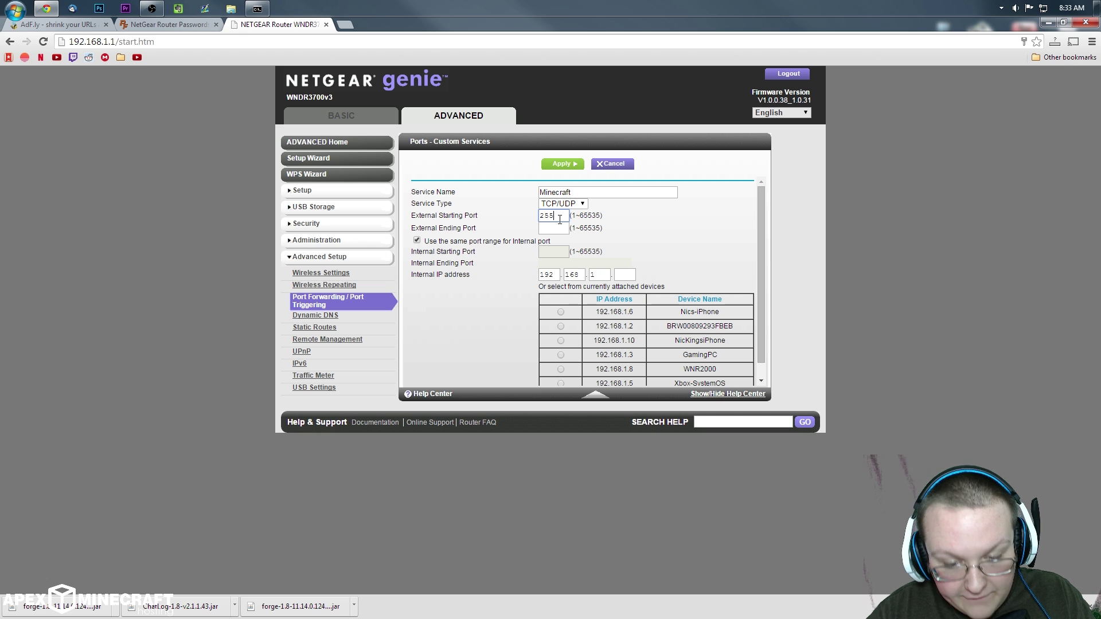
{"action": "double_click", "coordinate": [560, 219]}
{"action": "key", "text": "ctrl+c"}
{"action": "left_click", "coordinate": [559, 228]}
{"action": "key", "text": "ctrl+v"}
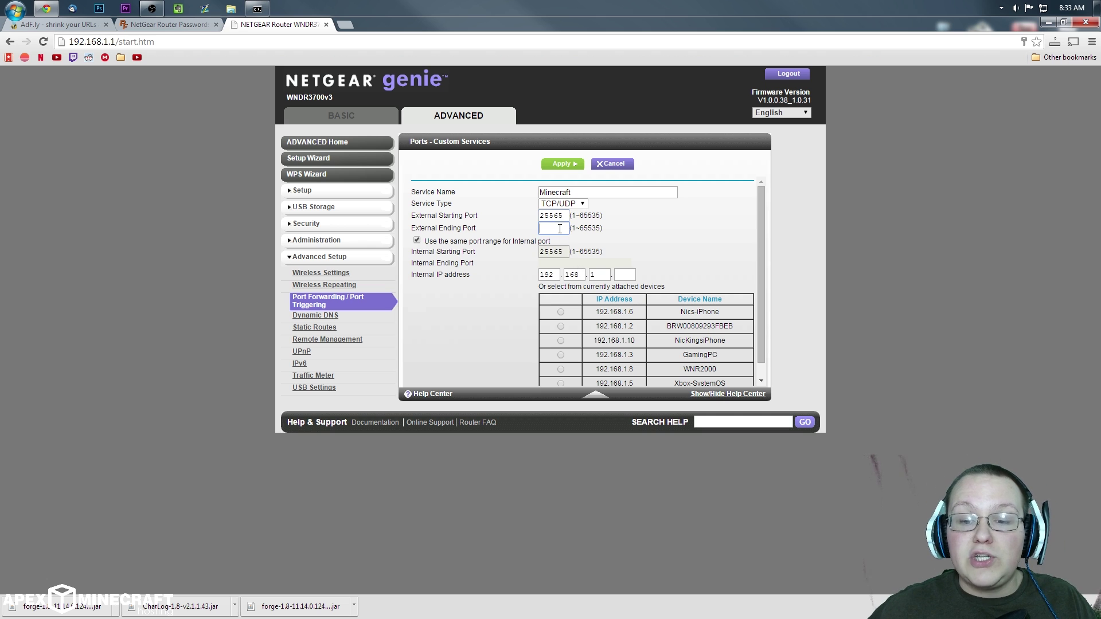
{"action": "left_click", "coordinate": [555, 256]}
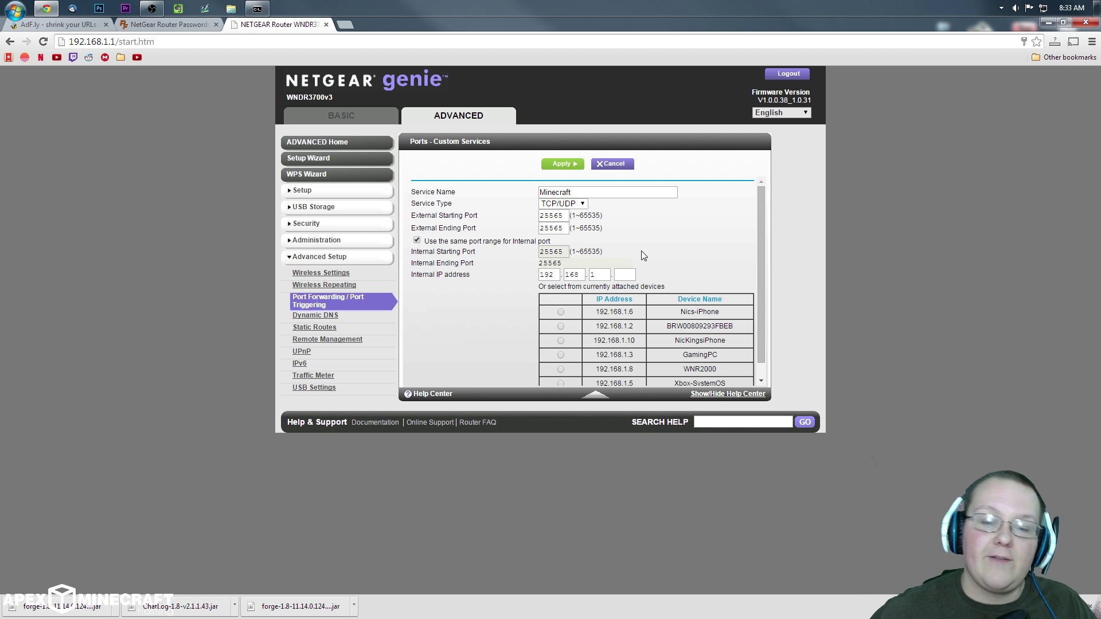
{"action": "left_click", "coordinate": [257, 8]}
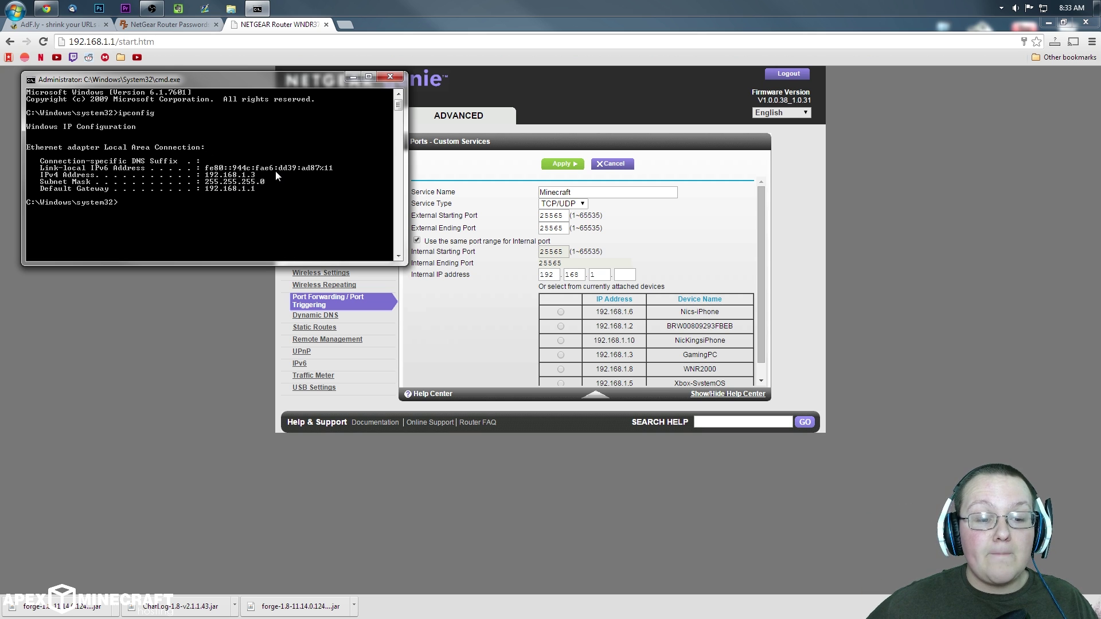
Step: Apply the Minecraft rule forwarding to internal IP 192.168.1.3, verify it, and minimize Chrome
{"action": "left_click", "coordinate": [579, 273]}
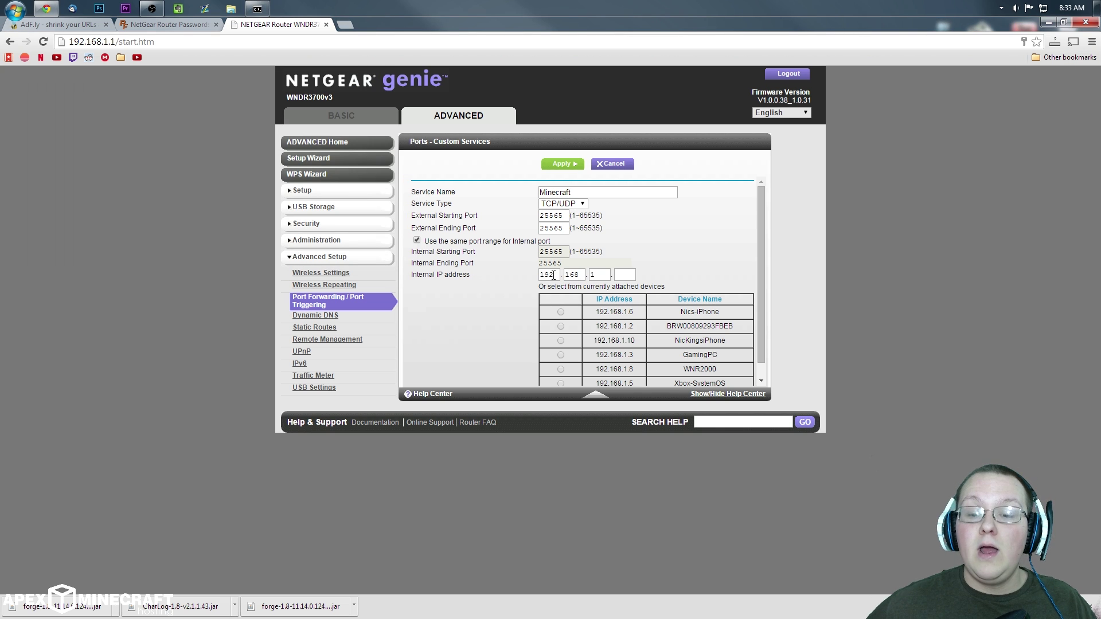
{"action": "left_click", "coordinate": [617, 276]}
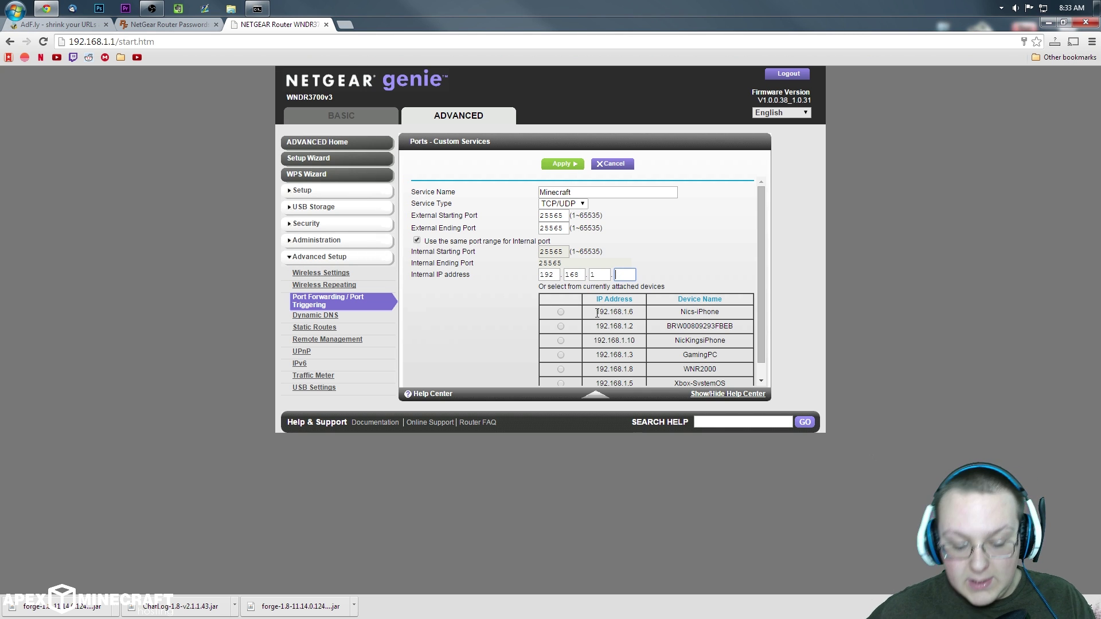
{"action": "left_click", "coordinate": [565, 167]}
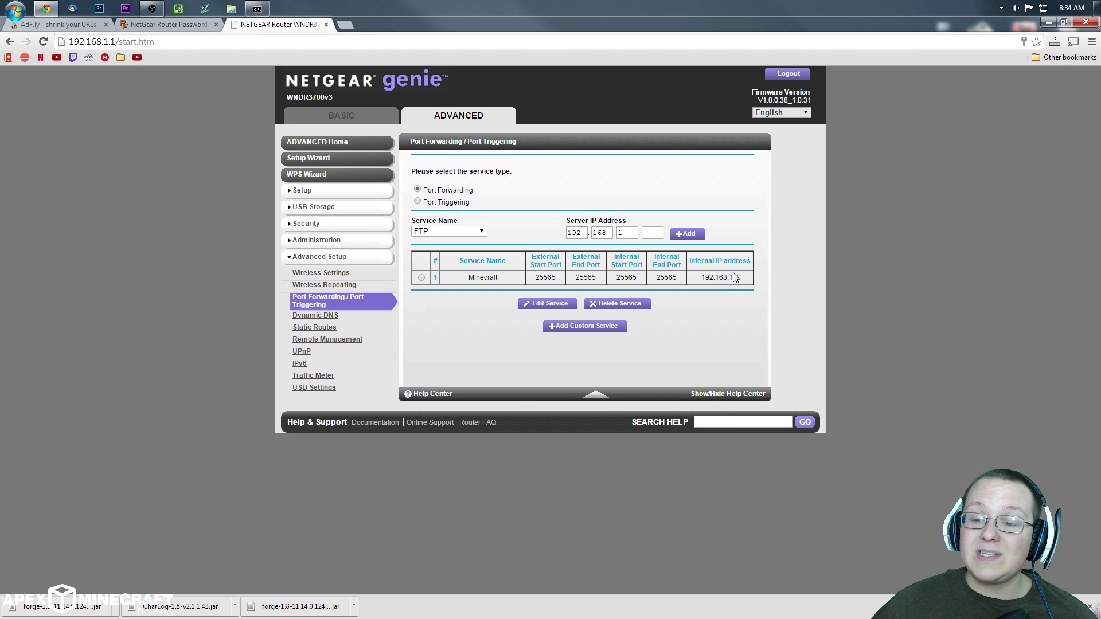
{"action": "left_click", "coordinate": [257, 8]}
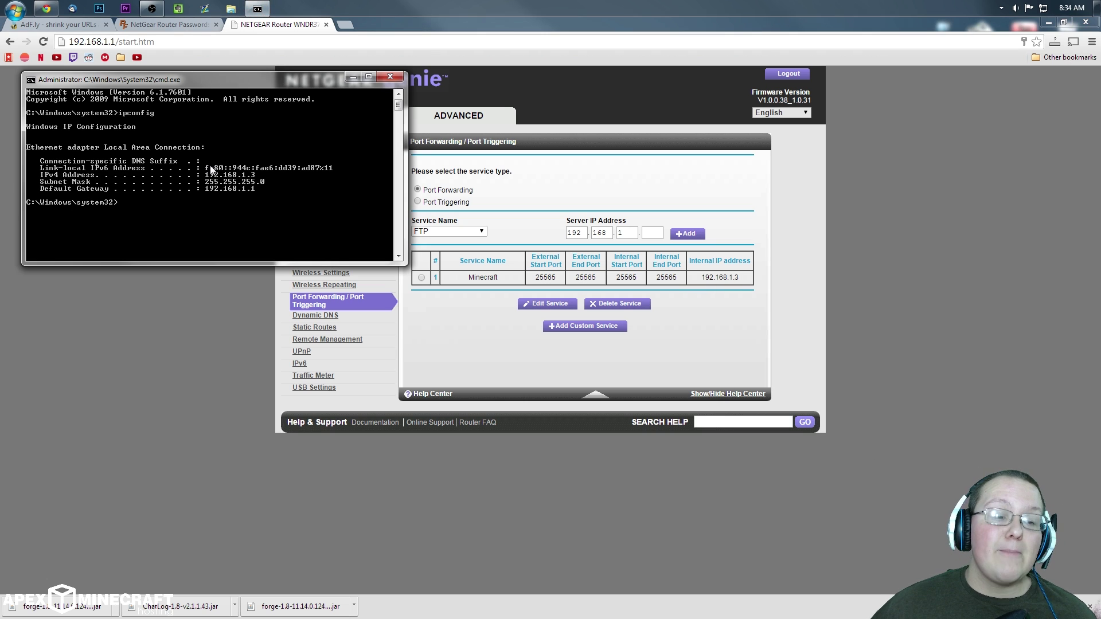
{"action": "left_click", "coordinate": [497, 325]}
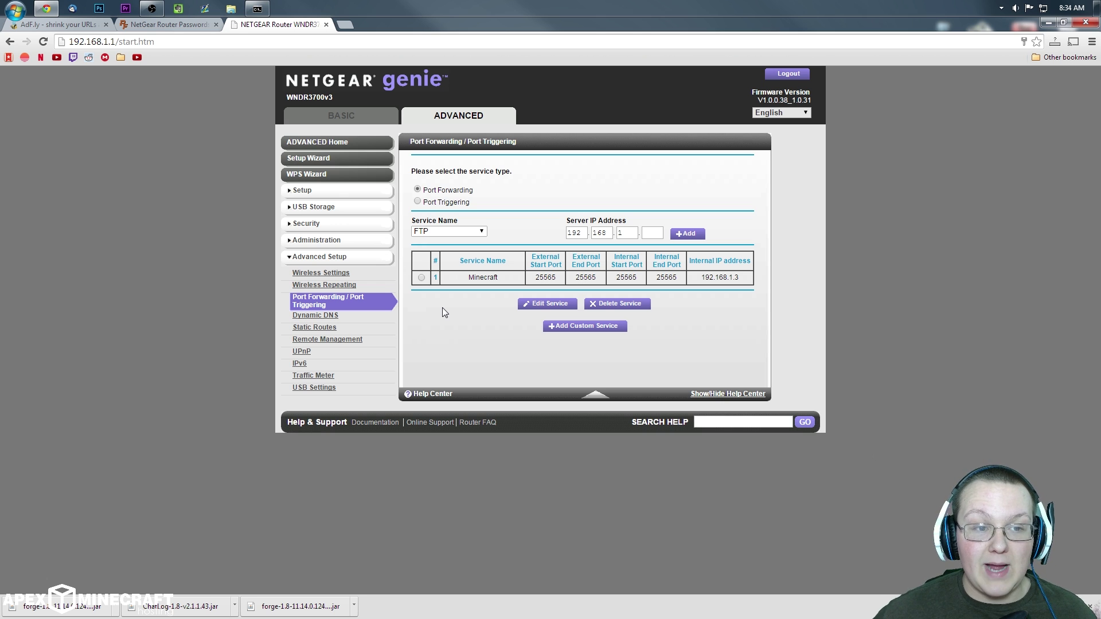
{"action": "left_click", "coordinate": [1049, 22]}
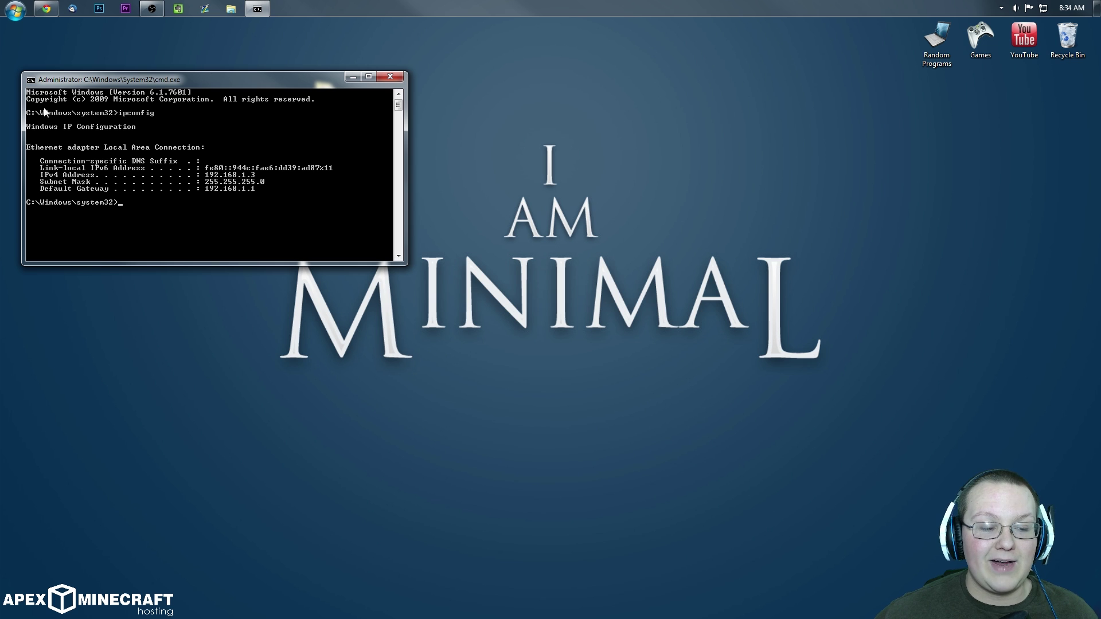
Step: Close the command prompt and start the Forge universal server jar from the Forge Server folder
{"action": "left_click", "coordinate": [383, 77]}
{"action": "left_click_drag", "start_coordinate": [326, 98], "coordinate": [527, 92]}
{"action": "double_click", "coordinate": [539, 102]}
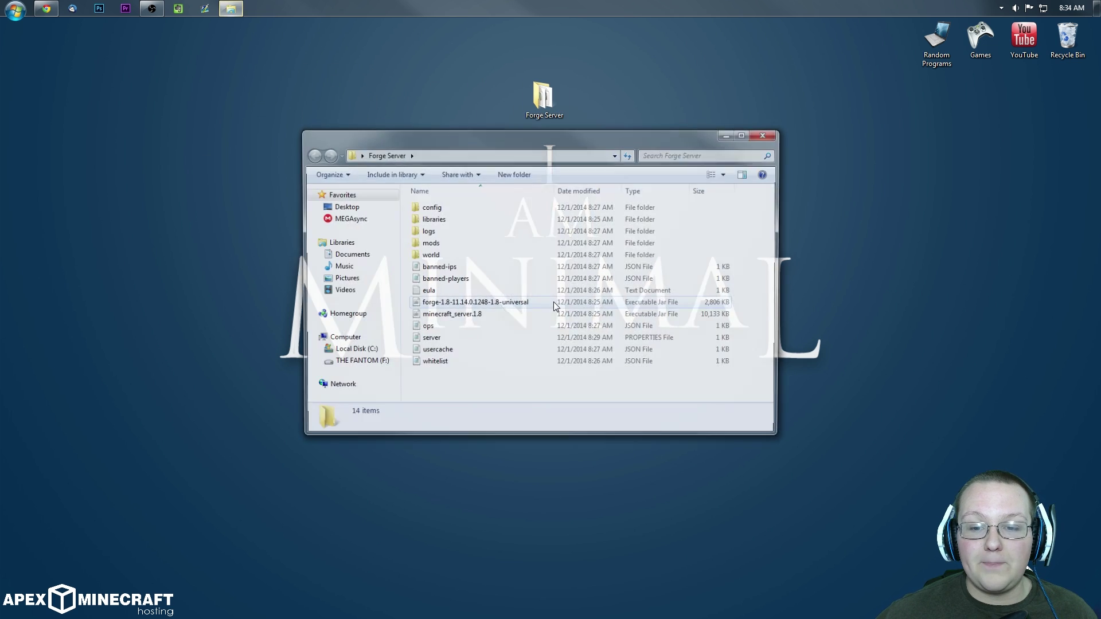
{"action": "double_click", "coordinate": [482, 304]}
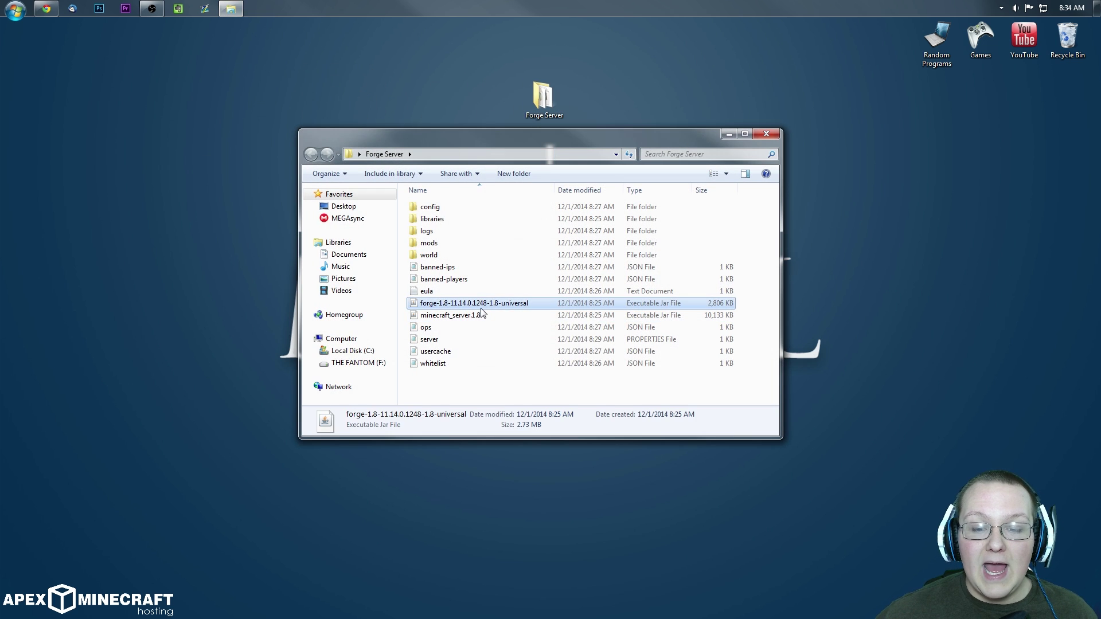
Step: Start the Minecraft Launcher from the Games > Minecraft folder and open its profile
{"action": "double_click", "coordinate": [981, 38]}
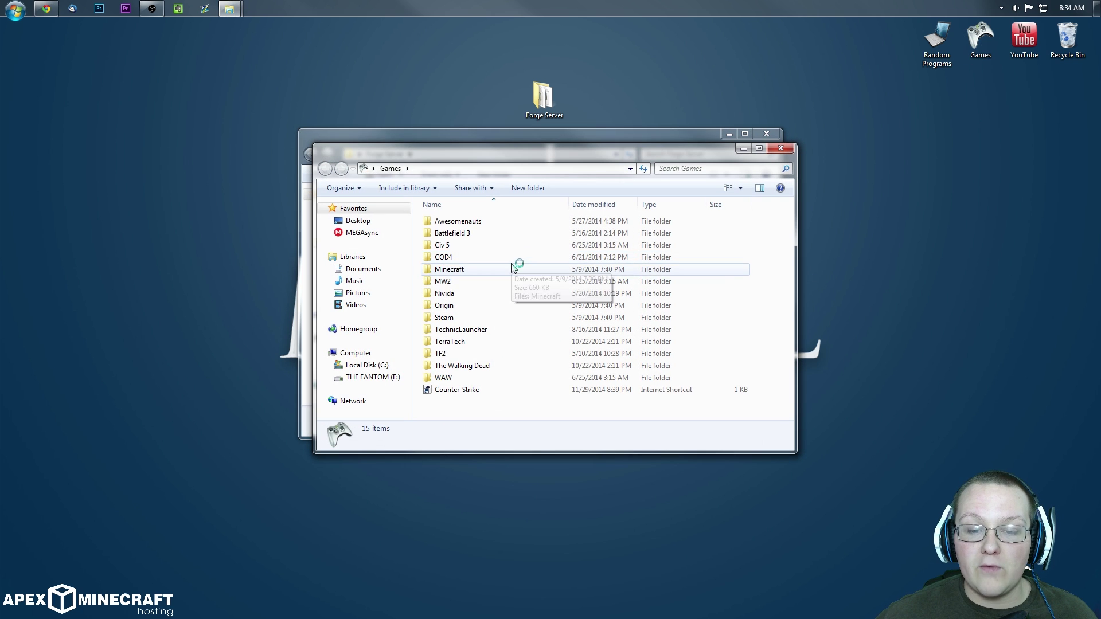
{"action": "double_click", "coordinate": [517, 268]}
{"action": "left_click", "coordinate": [495, 224]}
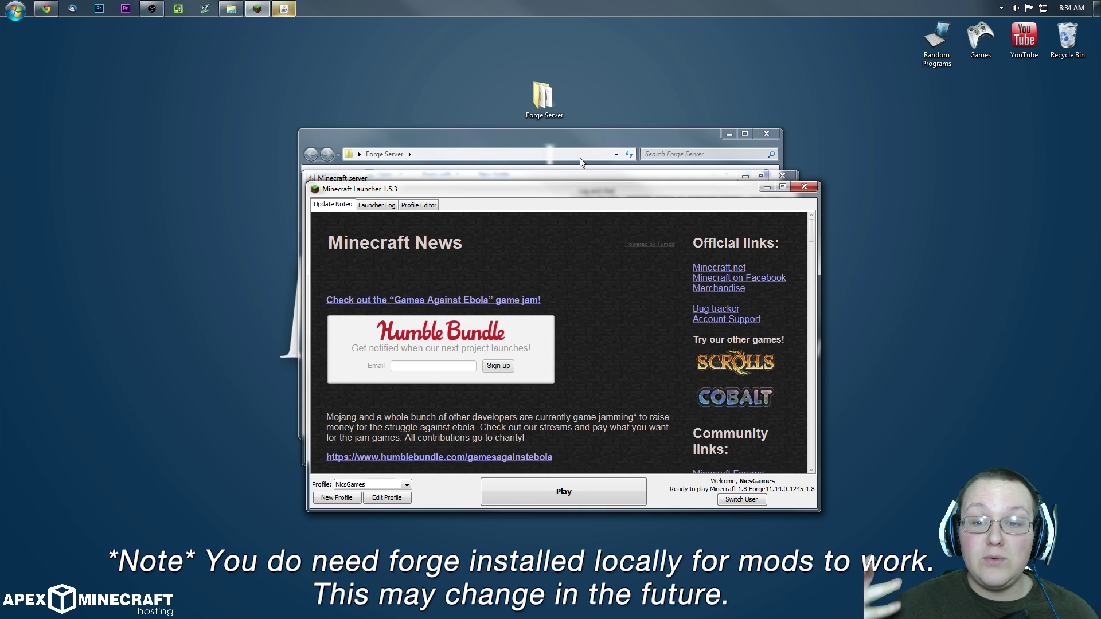
{"action": "left_click", "coordinate": [384, 499]}
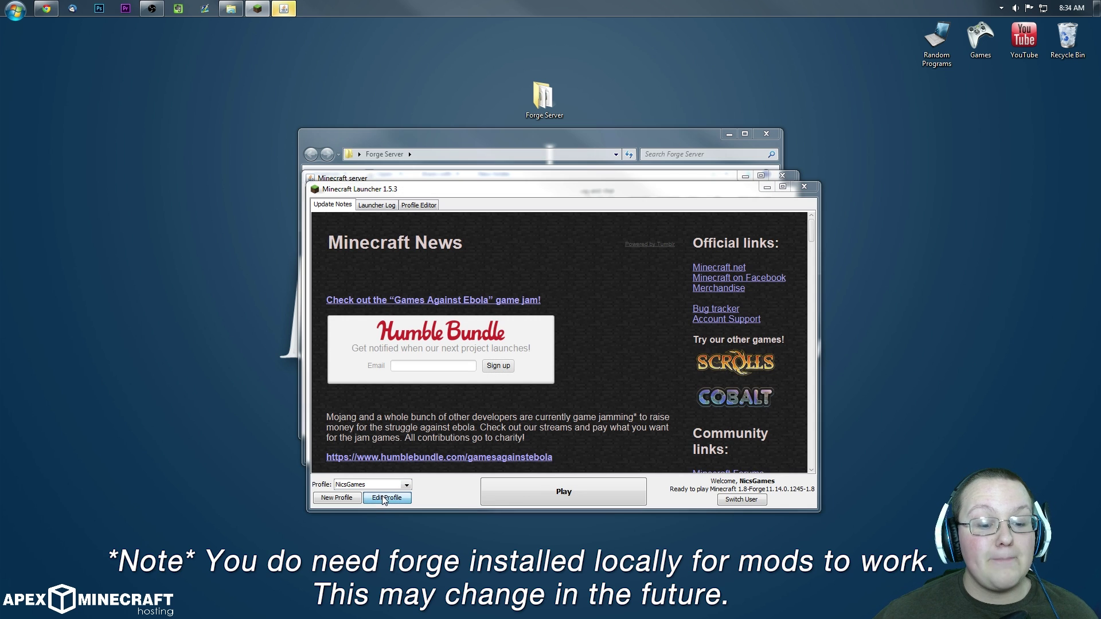
Step: Set the profile's version to release 1.8, save it, and launch the game
{"action": "left_click", "coordinate": [496, 395]}
{"action": "scroll", "coordinate": [498, 409], "scroll_direction": "up", "scroll_amount": 1}
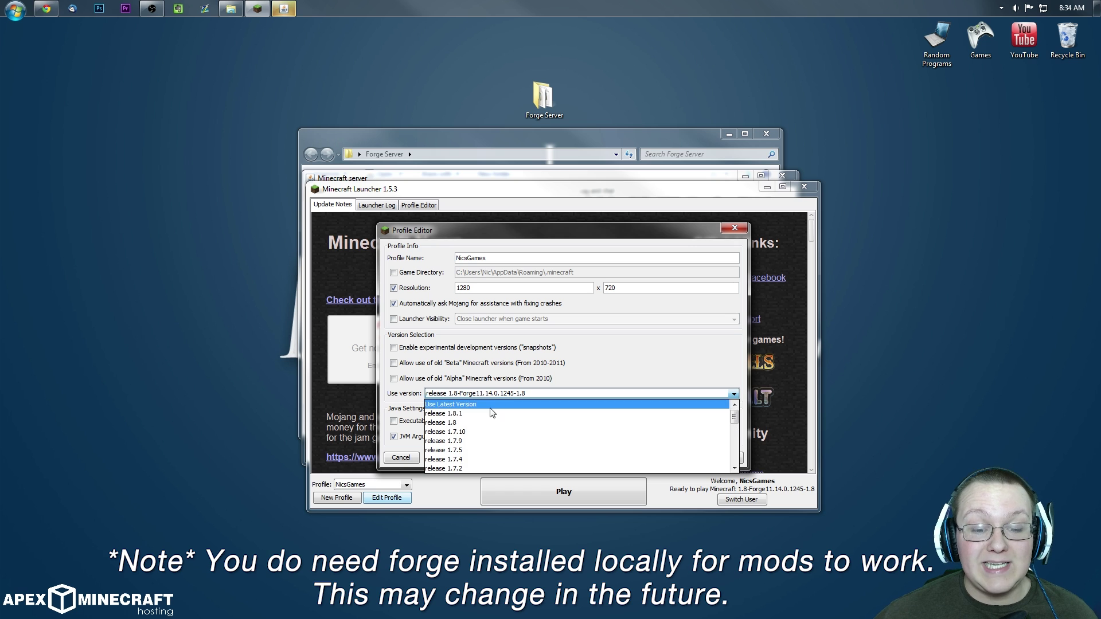
{"action": "left_click", "coordinate": [487, 411]}
{"action": "left_click", "coordinate": [466, 396]}
{"action": "left_click", "coordinate": [464, 414]}
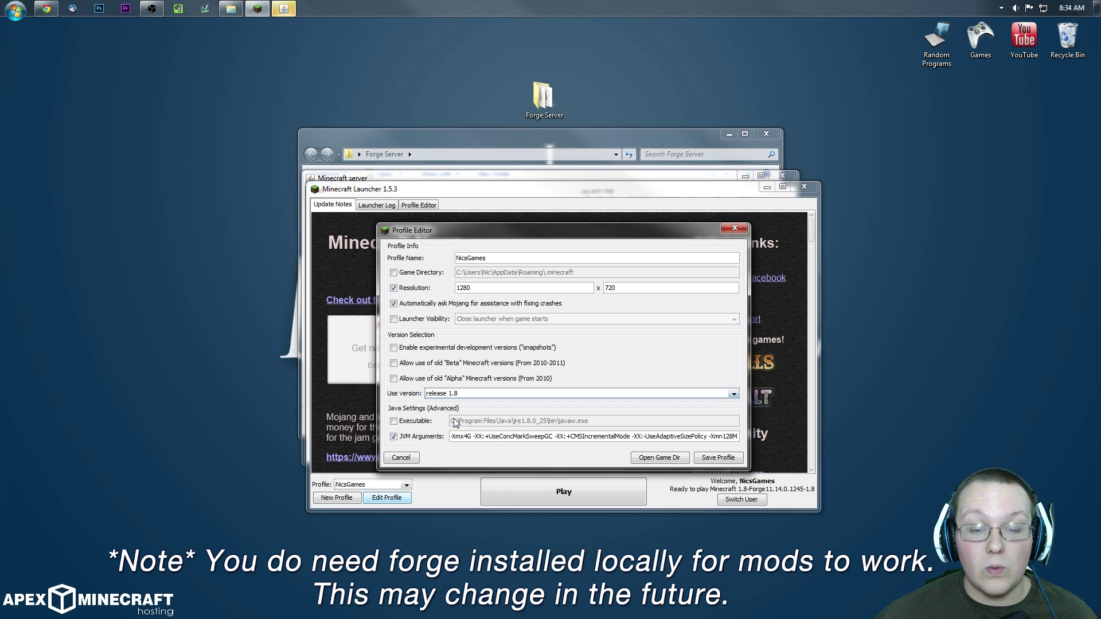
{"action": "left_click", "coordinate": [718, 459]}
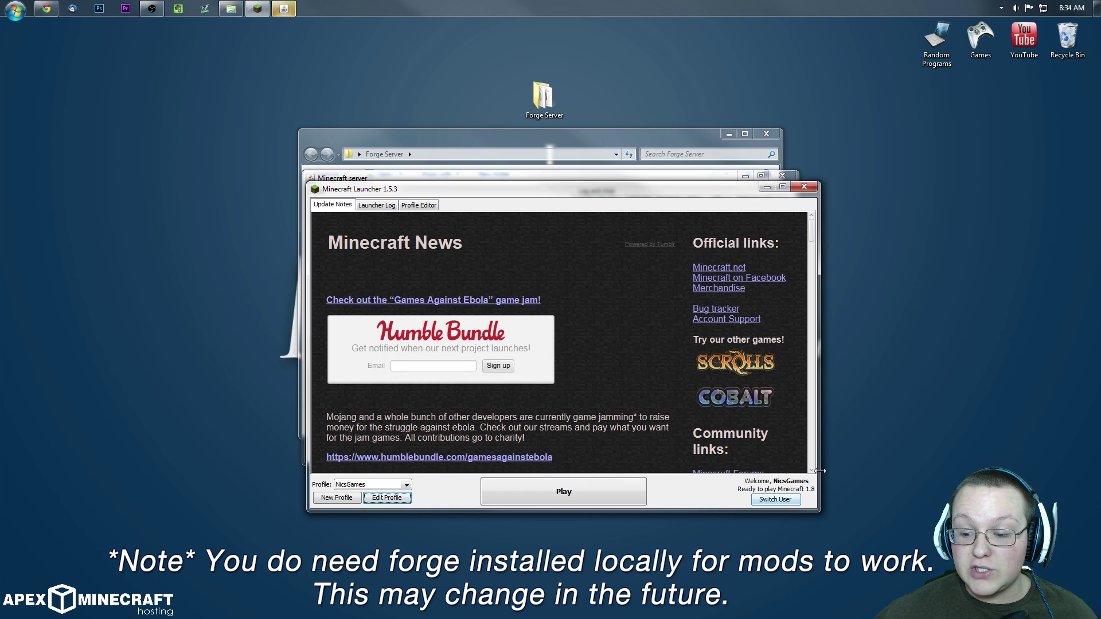
{"action": "left_click", "coordinate": [625, 492]}
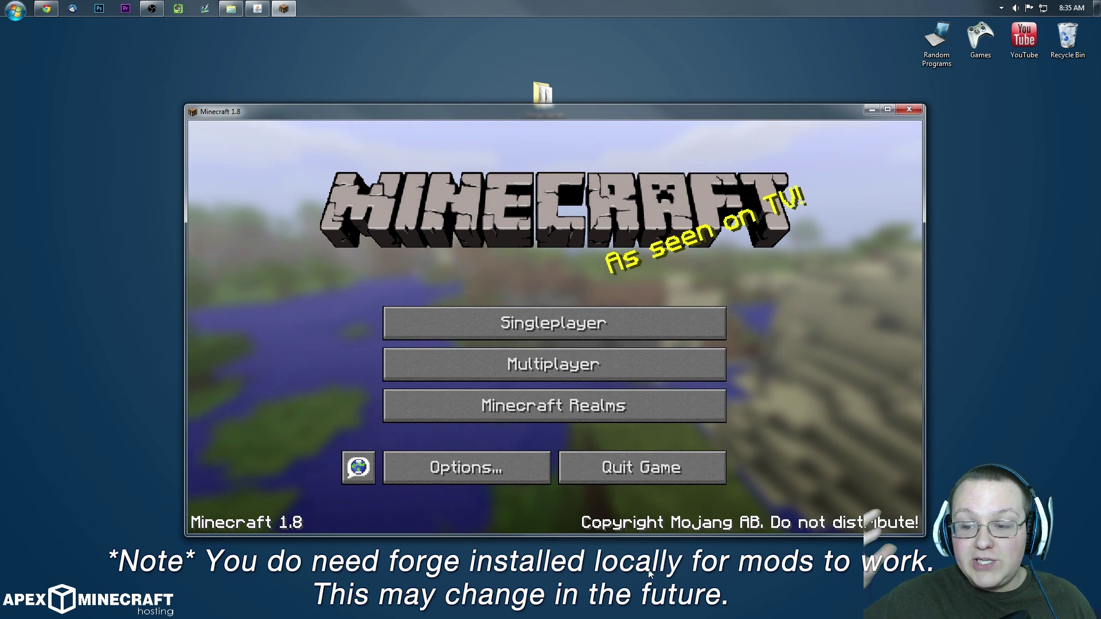
Step: Direct-connect from Multiplayer to server address 192.168.1.3 and join
{"action": "left_click", "coordinate": [520, 372]}
{"action": "left_click", "coordinate": [539, 446]}
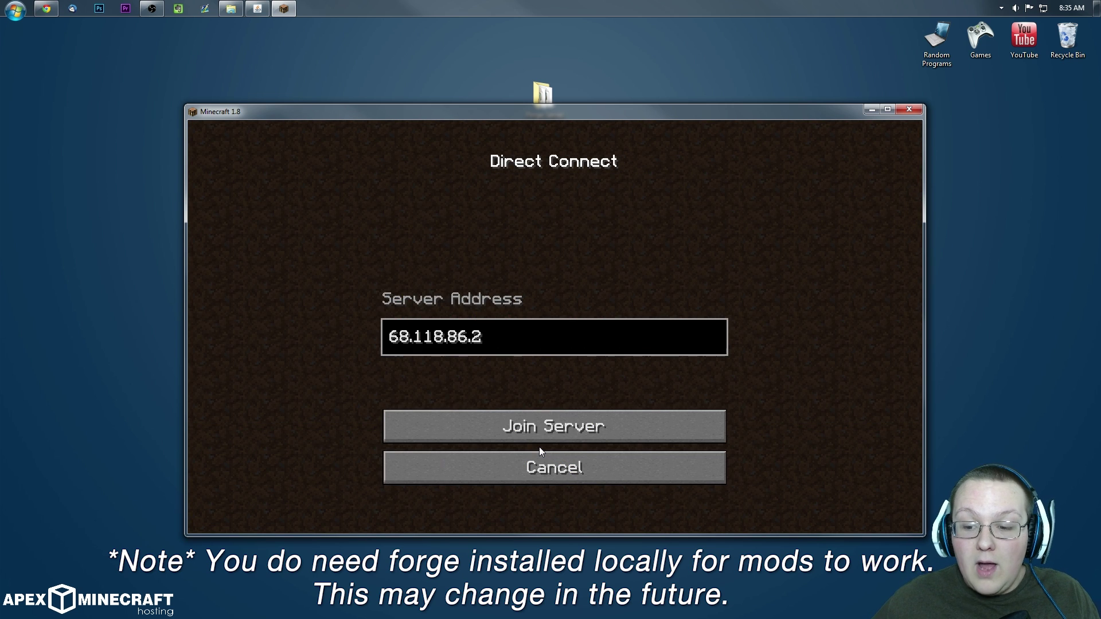
{"action": "key", "text": "BackSpace"}
{"action": "key", "text": "BackSpace"}
{"action": "key", "text": "BackSpace"}
{"action": "key", "text": "BackSpace"}
{"action": "key", "text": "BackSpace"}
{"action": "key", "text": "BackSpace"}
{"action": "key", "text": "BackSpace"}
{"action": "key", "text": "BackSpace"}
{"action": "key", "text": "BackSpace"}
{"action": "key", "text": "BackSpace"}
{"action": "key", "text": "BackSpace"}
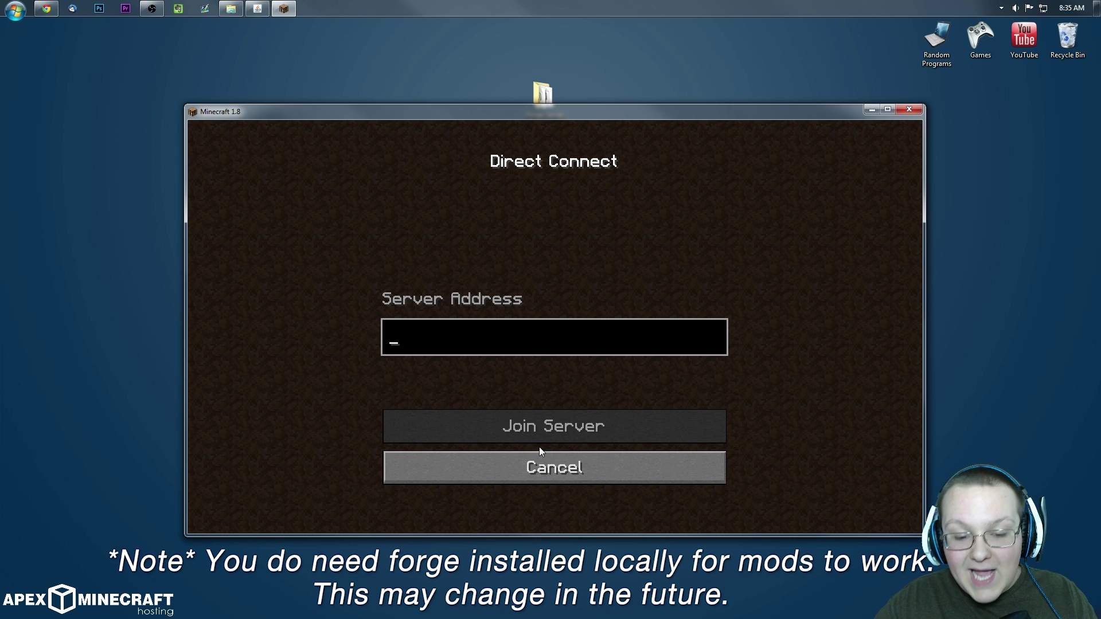
{"action": "type", "text": "192"}
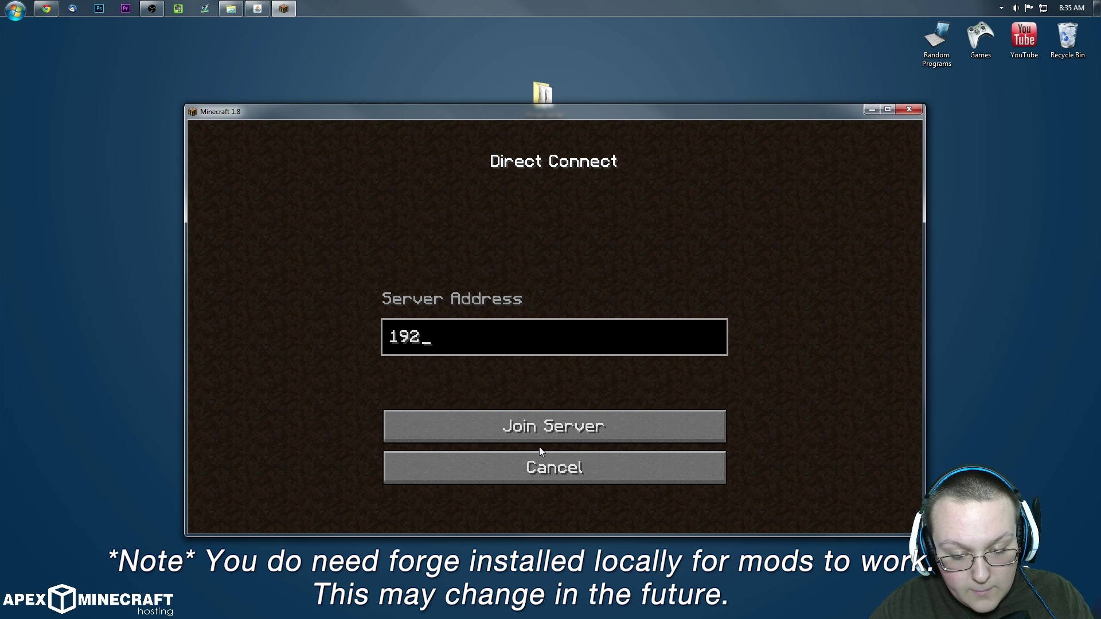
{"action": "type", "text": ".168.1.4"}
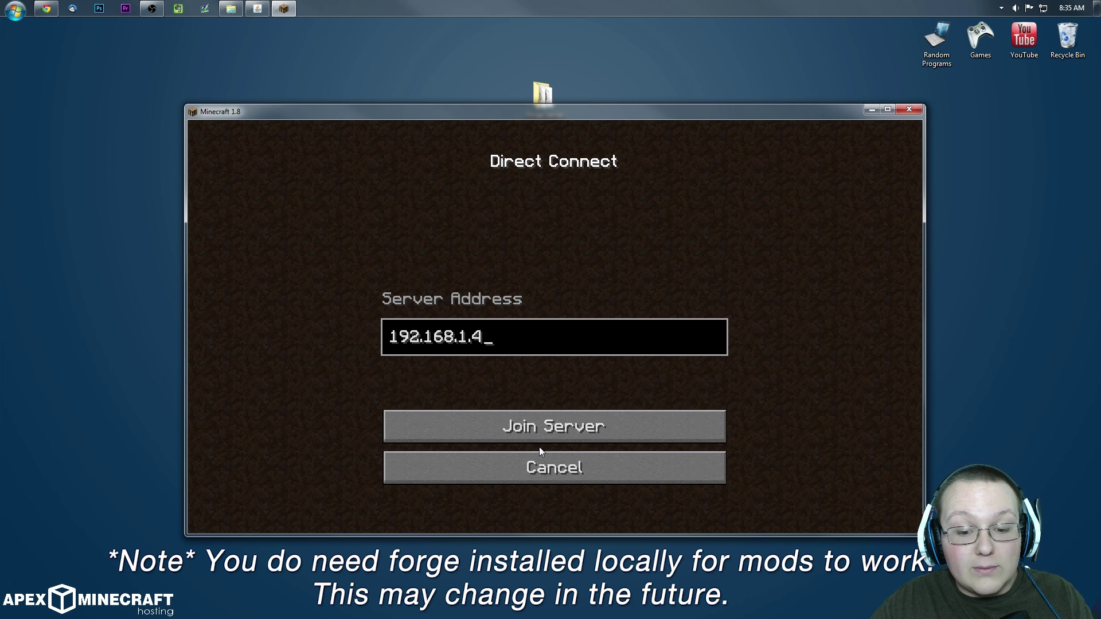
{"action": "key", "text": "BackSpace"}
{"action": "type", "text": "3"}
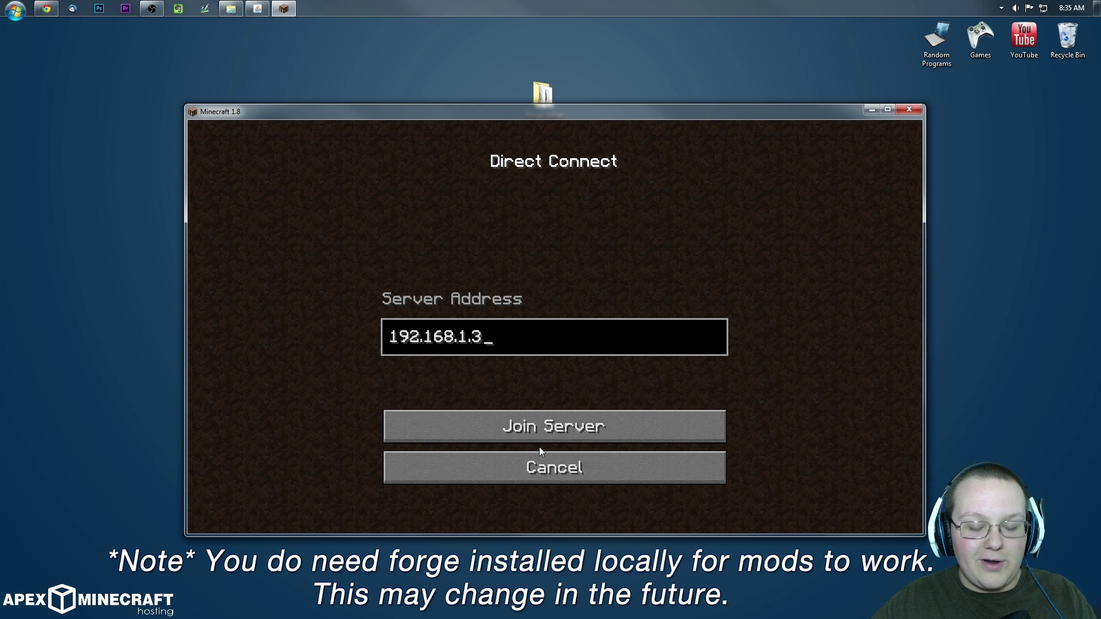
{"action": "left_click", "coordinate": [505, 437]}
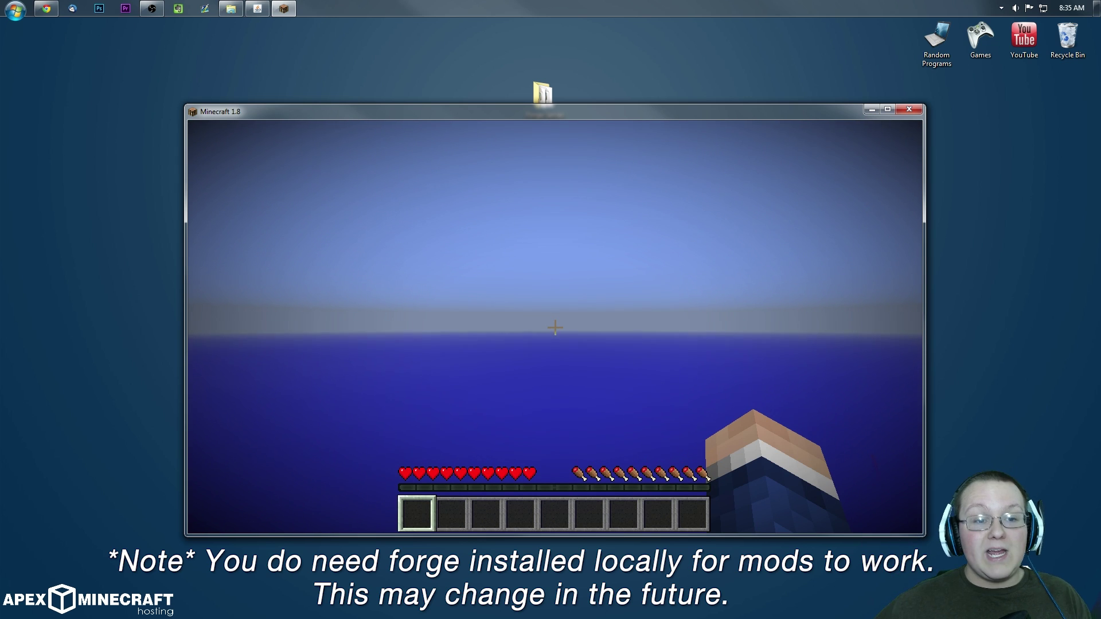
Step: Free the pointer via the inventory and check the server window's Players list
{"action": "key", "text": "e"}
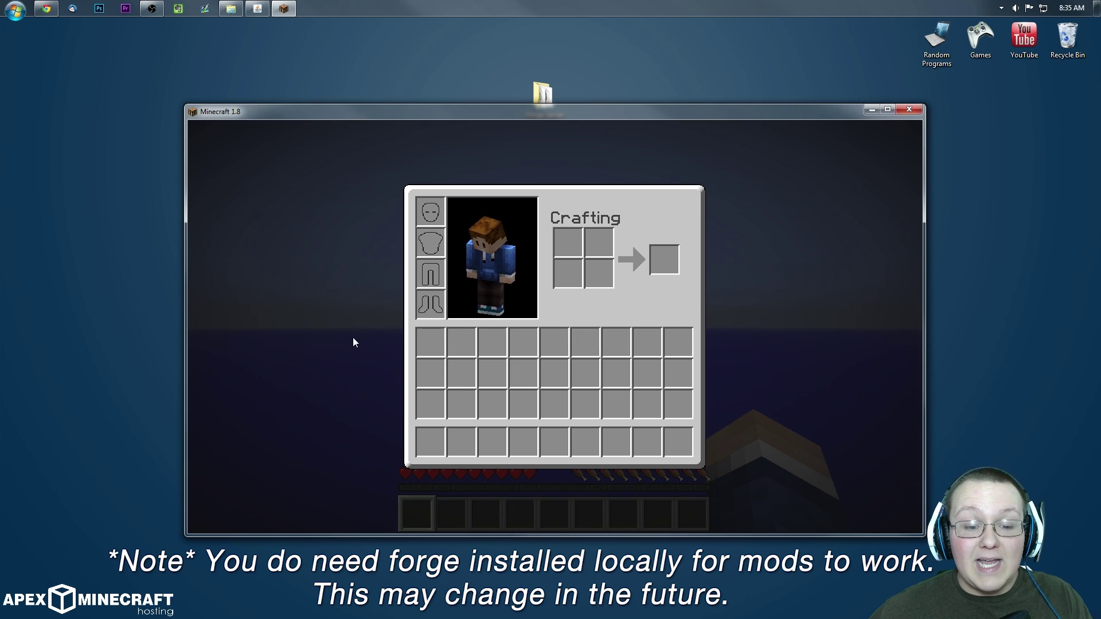
{"action": "key", "text": "e"}
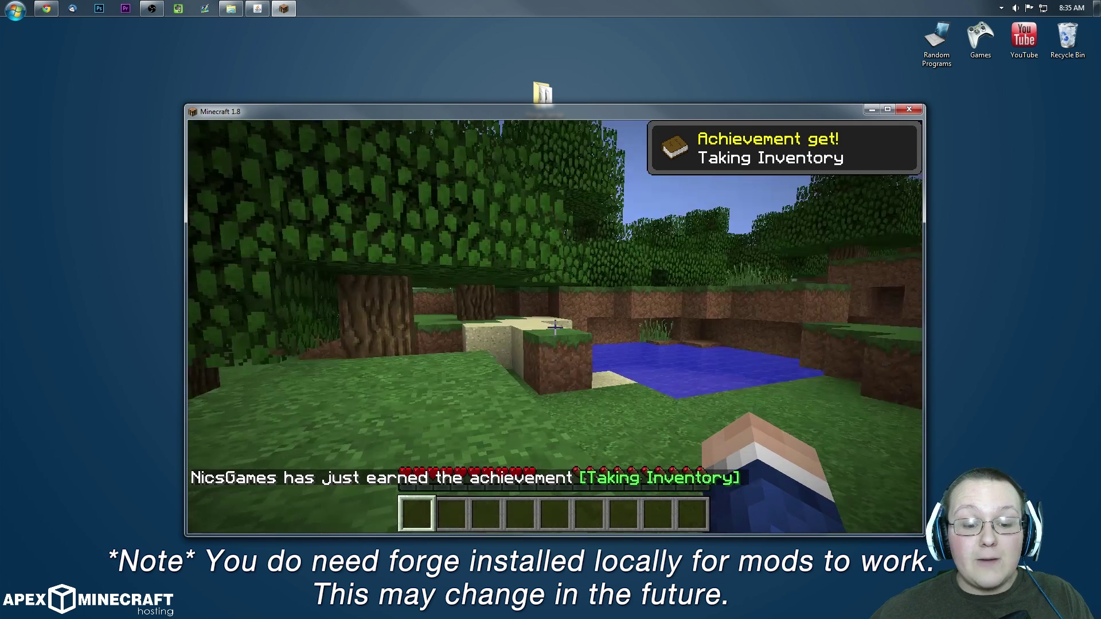
{"action": "key", "text": "e"}
{"action": "left_click", "coordinate": [257, 8]}
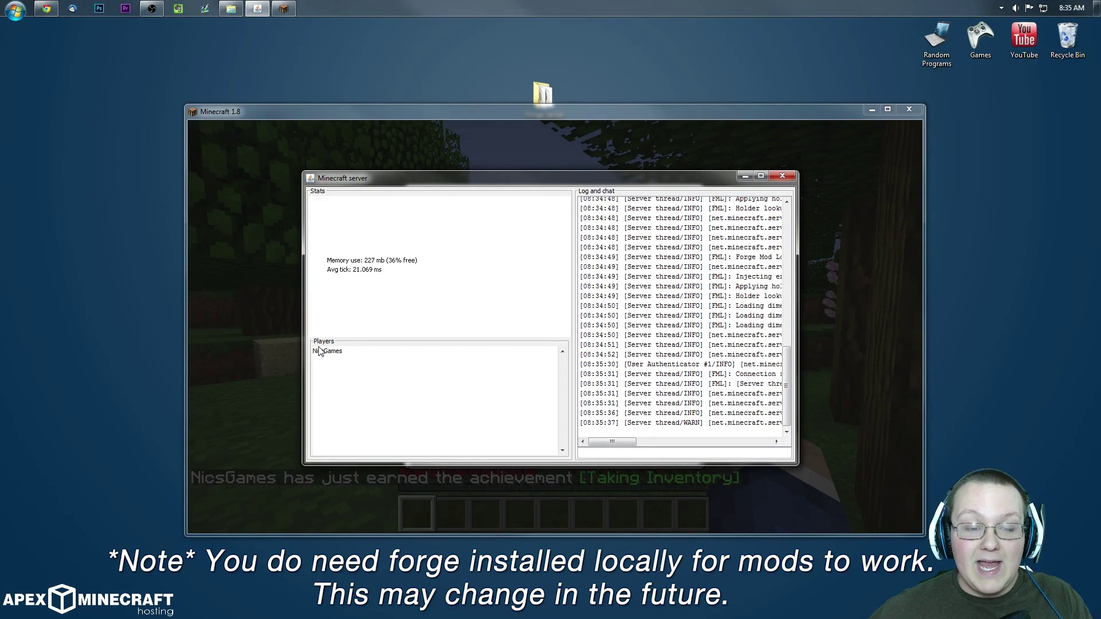
{"action": "left_click", "coordinate": [235, 303]}
Step: Walk forward past the water and through the leaf corridor, hitting the leaves ahead
{"action": "key", "text": "e"}
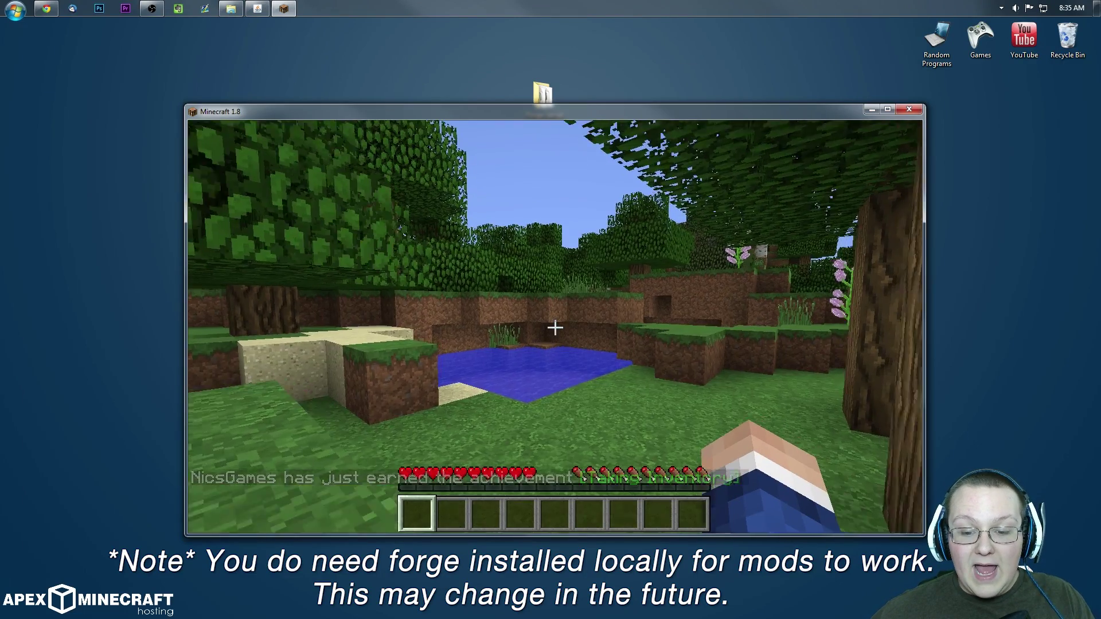
{"action": "key", "text": "w"}
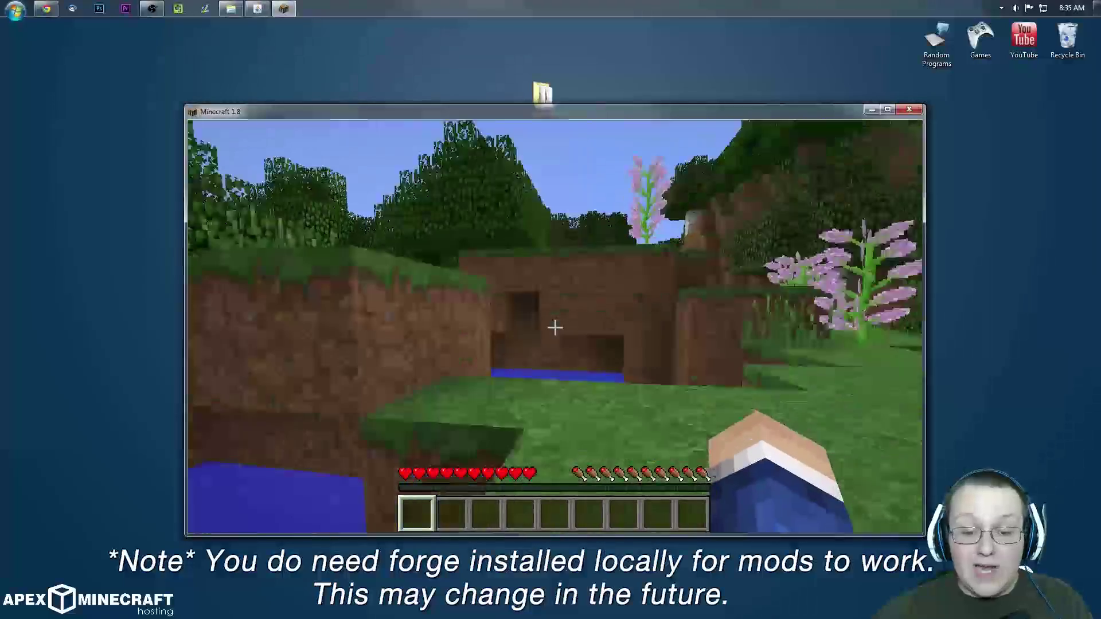
{"action": "key", "text": "w"}
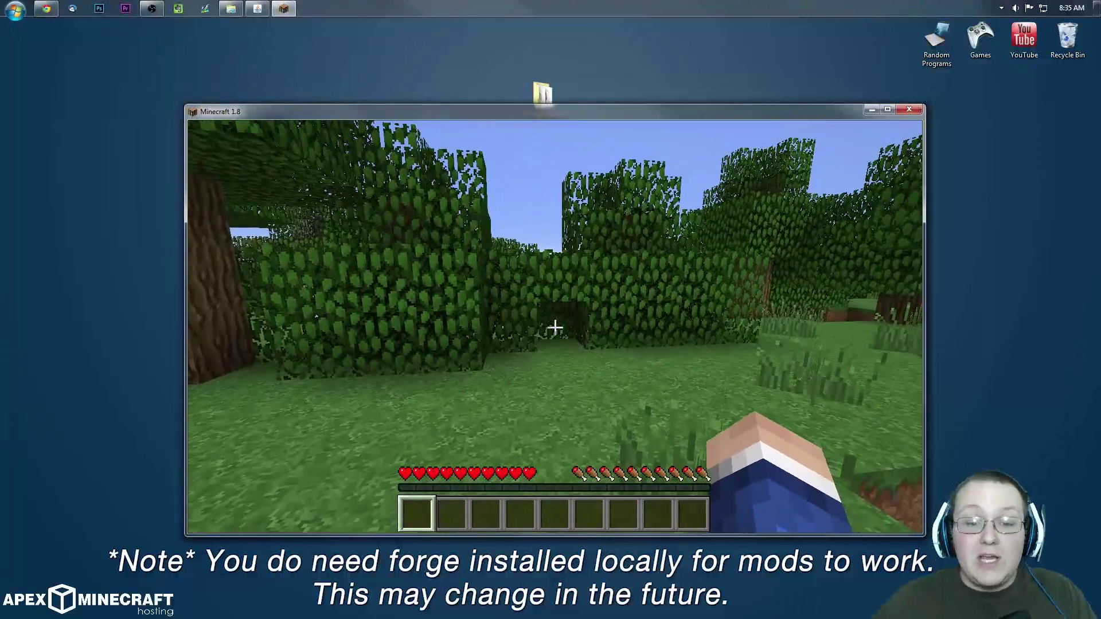
{"action": "key", "text": "w"}
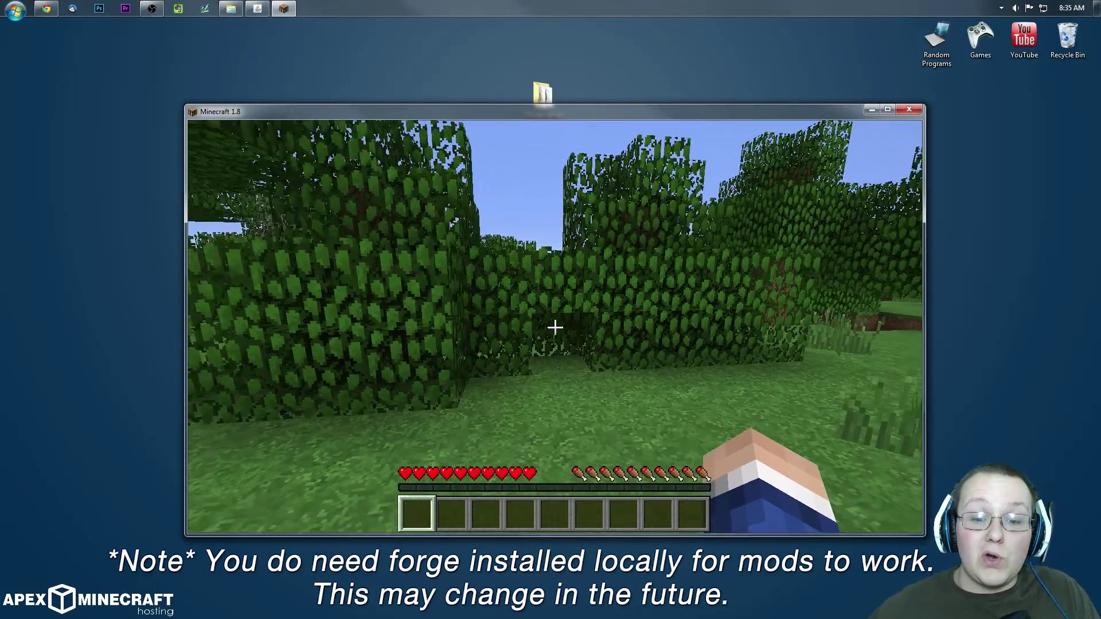
{"action": "left_click", "coordinate": [555, 327]}
{"action": "key", "text": "w"}
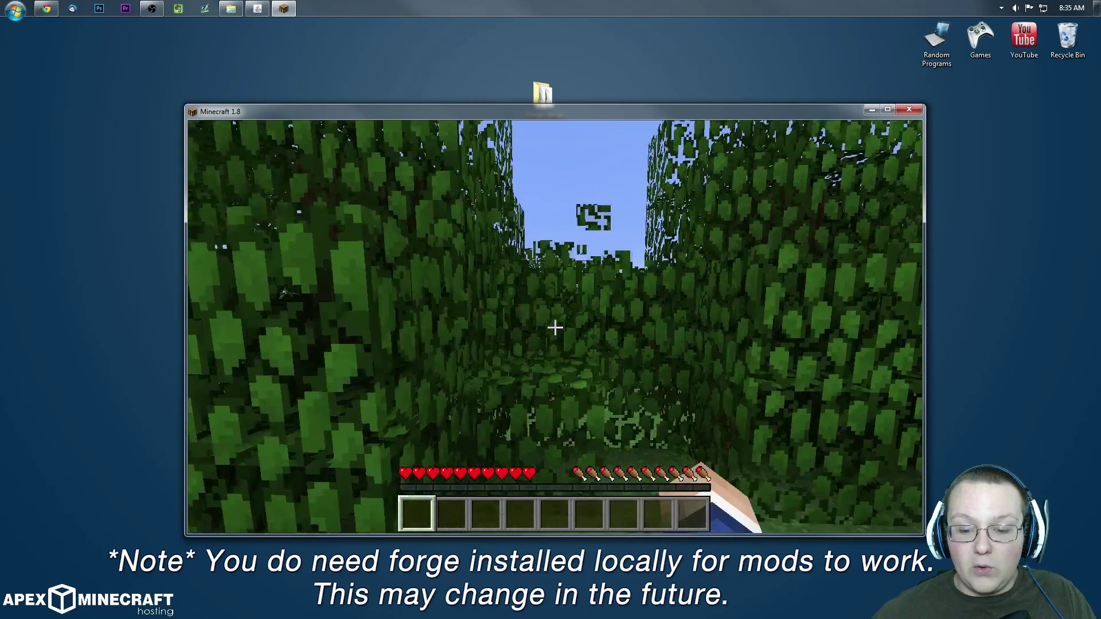
{"action": "key", "text": "w"}
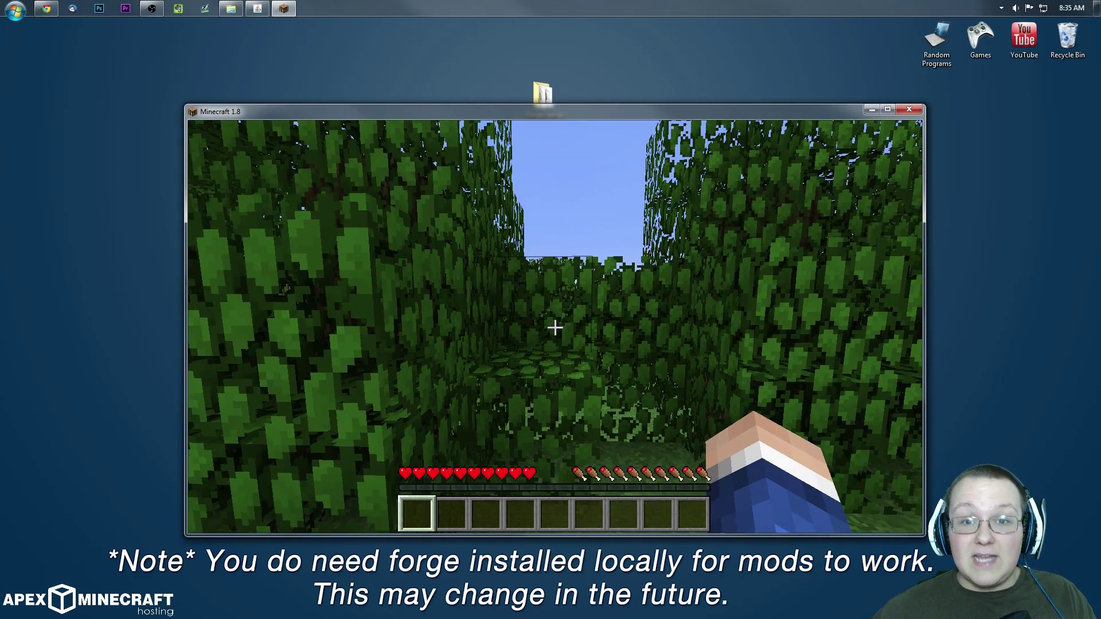
{"action": "key", "text": "w"}
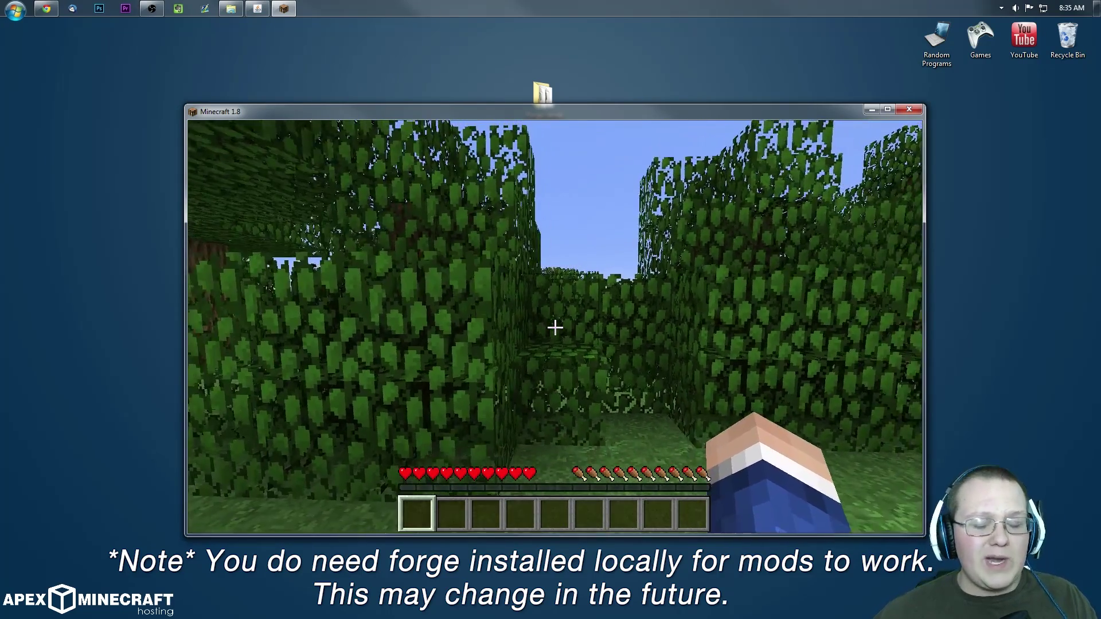
Step: Disconnect from the server via the pause menu and return to the browser
{"action": "key", "text": "Escape"}
{"action": "left_click", "coordinate": [533, 405]}
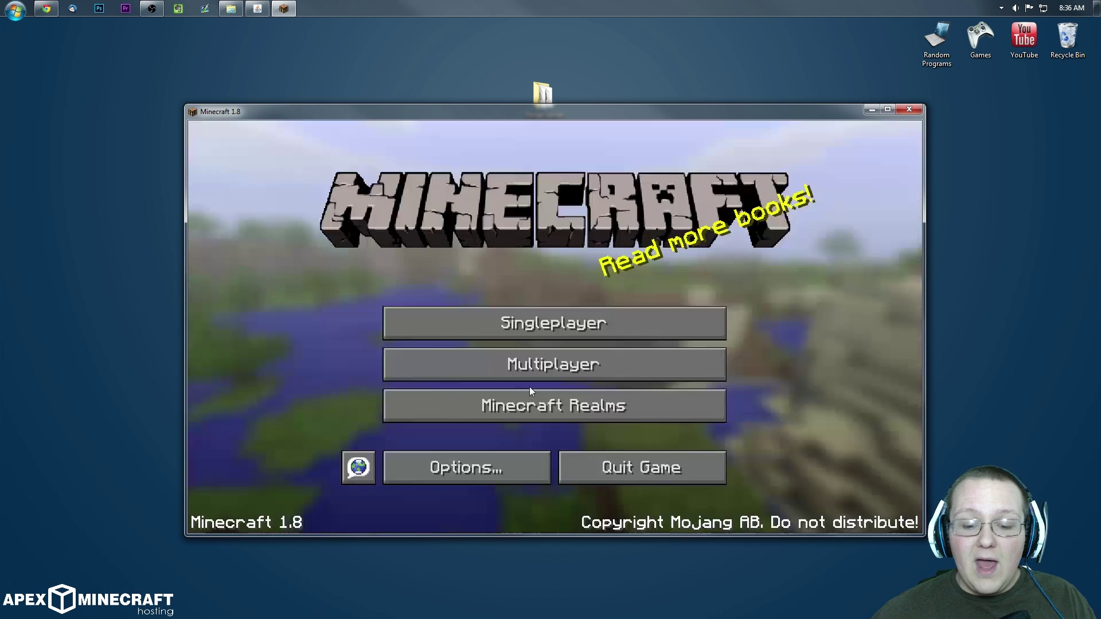
{"action": "left_click", "coordinate": [46, 8]}
Step: Open a new Chrome tab and type the search 'ip'
{"action": "left_click", "coordinate": [325, 34]}
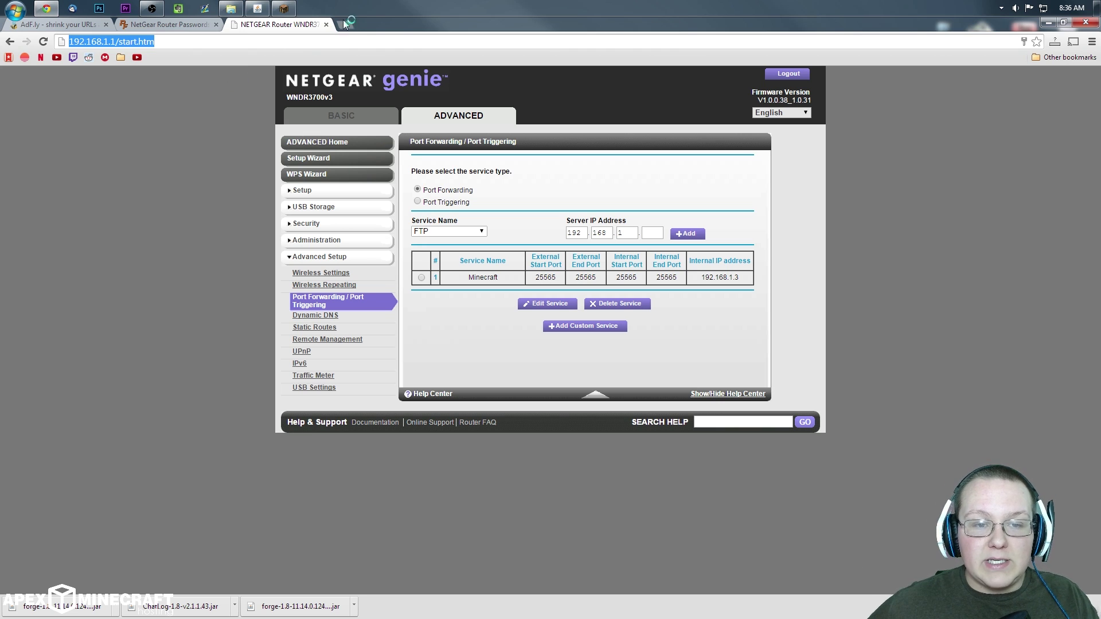
{"action": "left_click", "coordinate": [344, 24]}
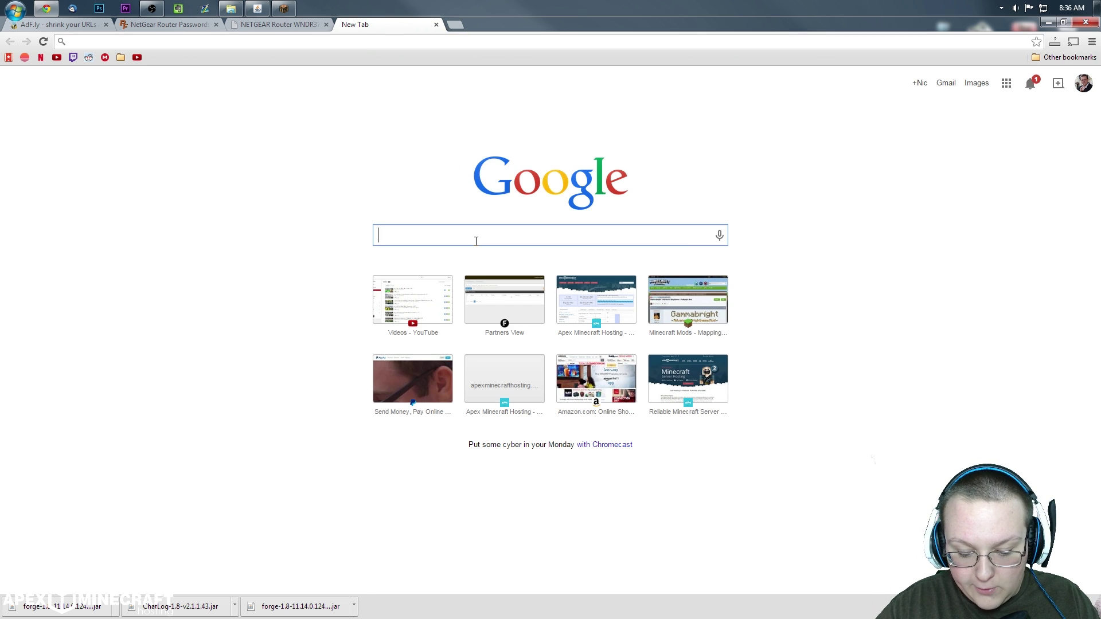
{"action": "type", "text": "ip"}
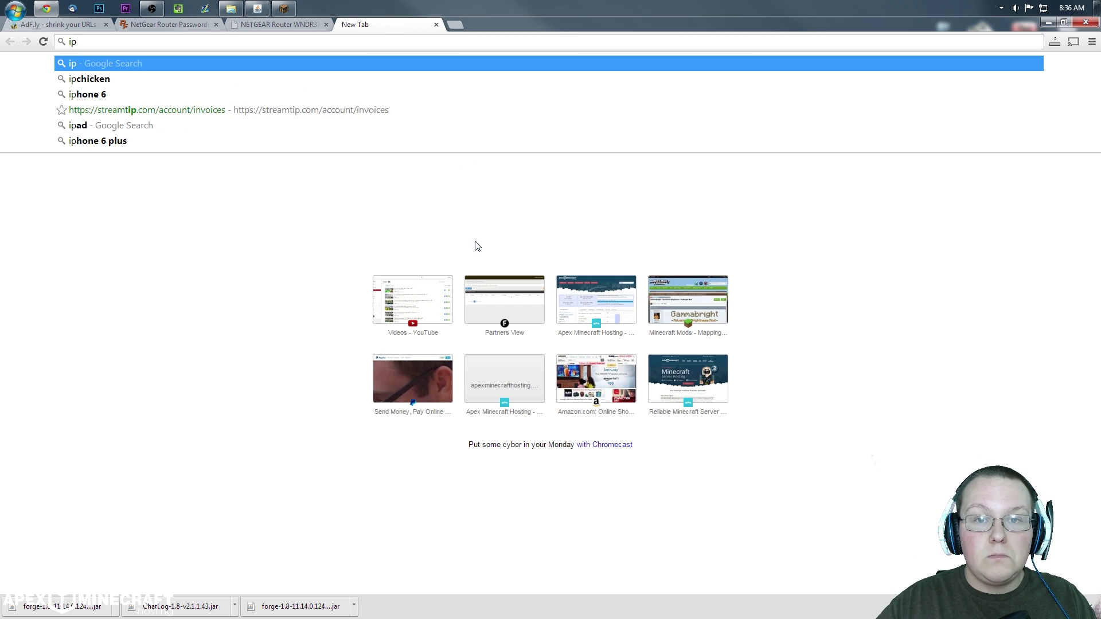